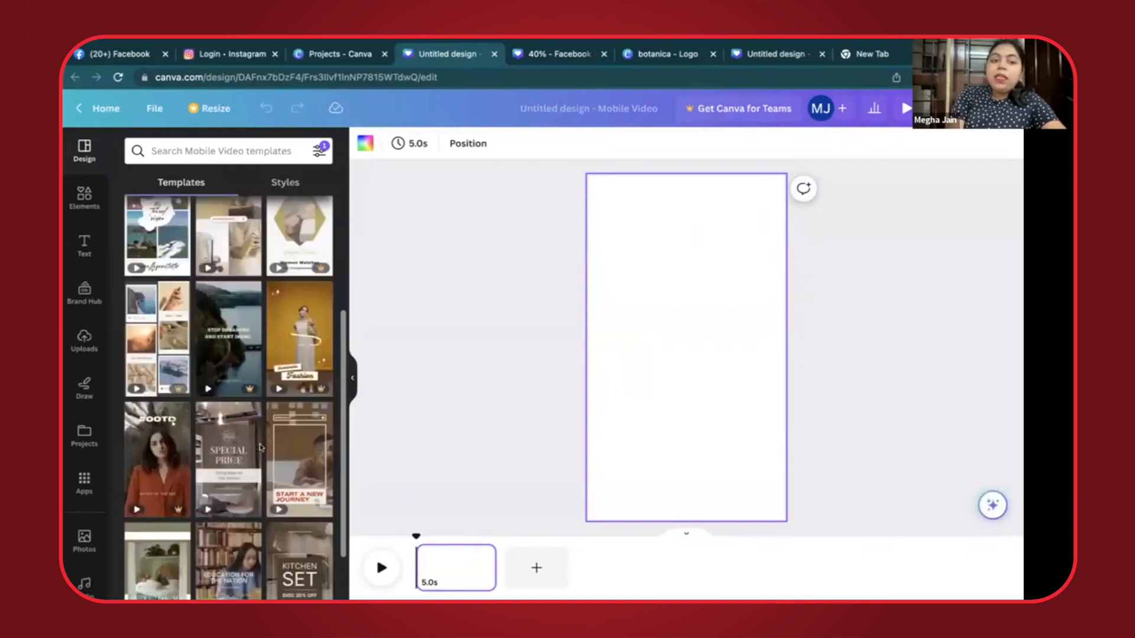
- Browse the mobile video templates and apply the Spicy Food template to the blank page
{"action": "scroll", "coordinate": [183, 334], "scroll_direction": "up", "scroll_amount": 1}
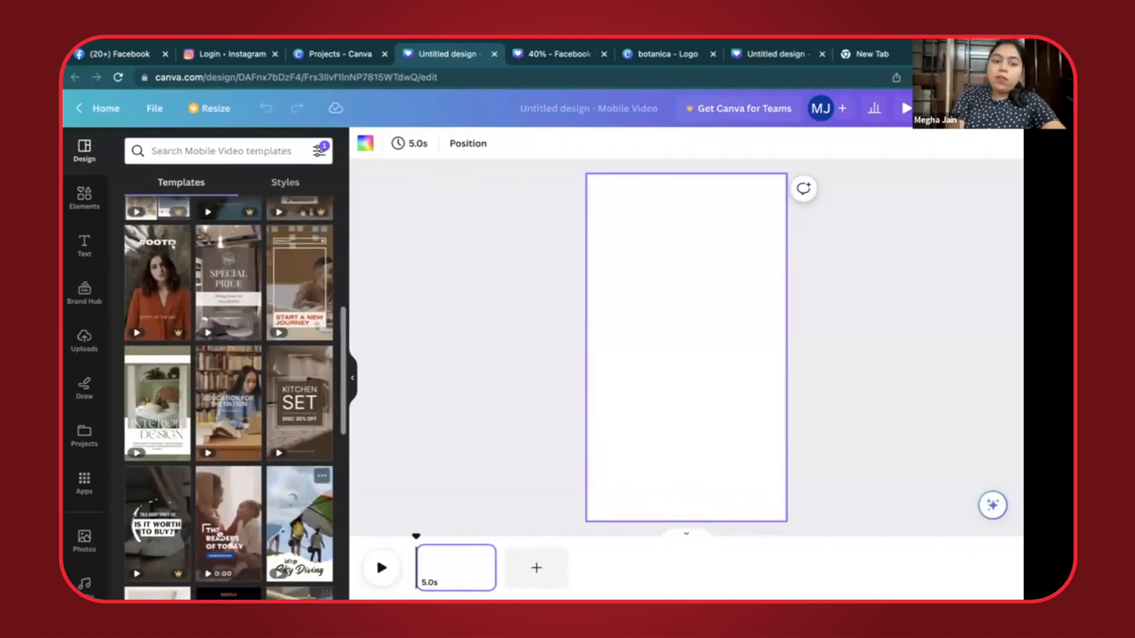
{"action": "scroll", "coordinate": [218, 534], "scroll_direction": "down", "scroll_amount": 3}
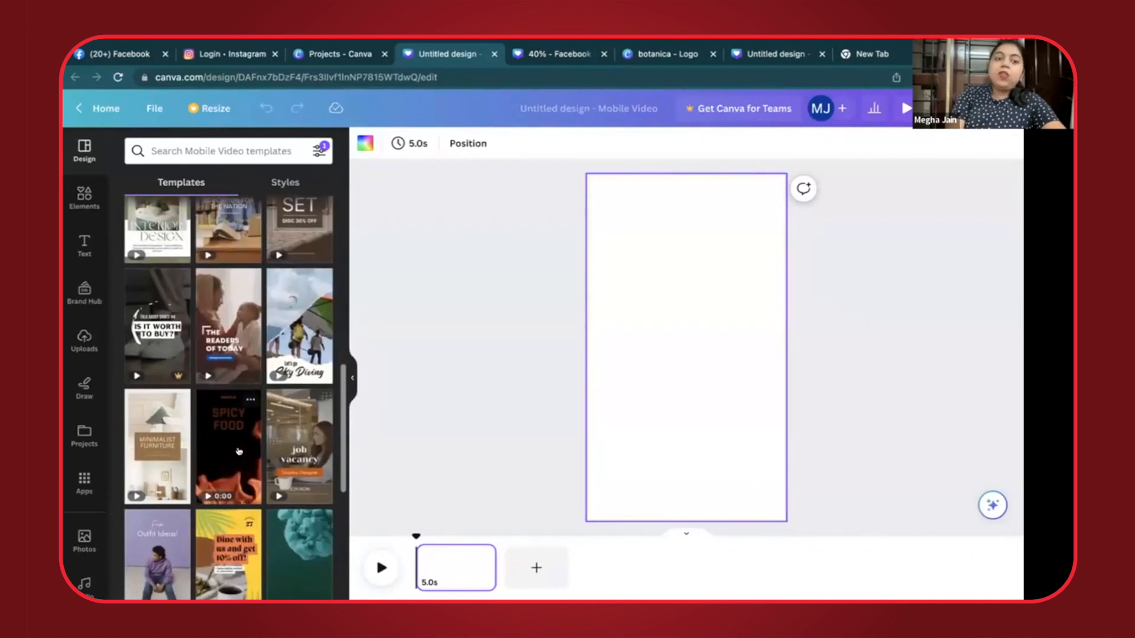
{"action": "left_click", "coordinate": [236, 449]}
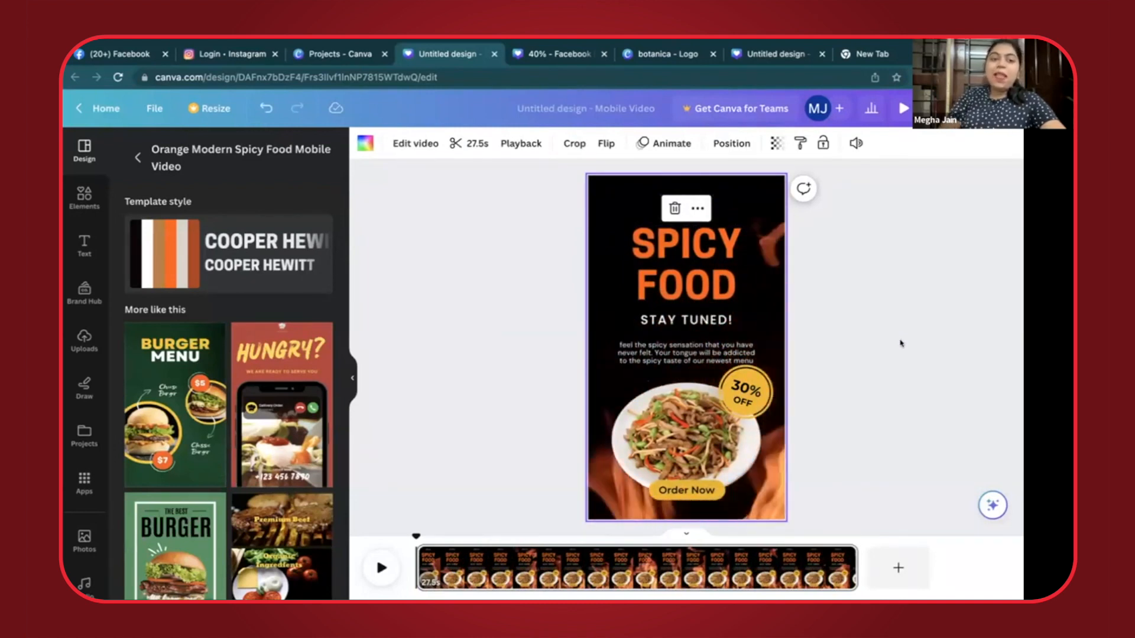
- Delete the tagline, description, dish photo, 30% off badge and Order Now button below the SPICY FOOD title
{"action": "left_click", "coordinate": [687, 244]}
{"action": "double_click", "coordinate": [687, 244]}
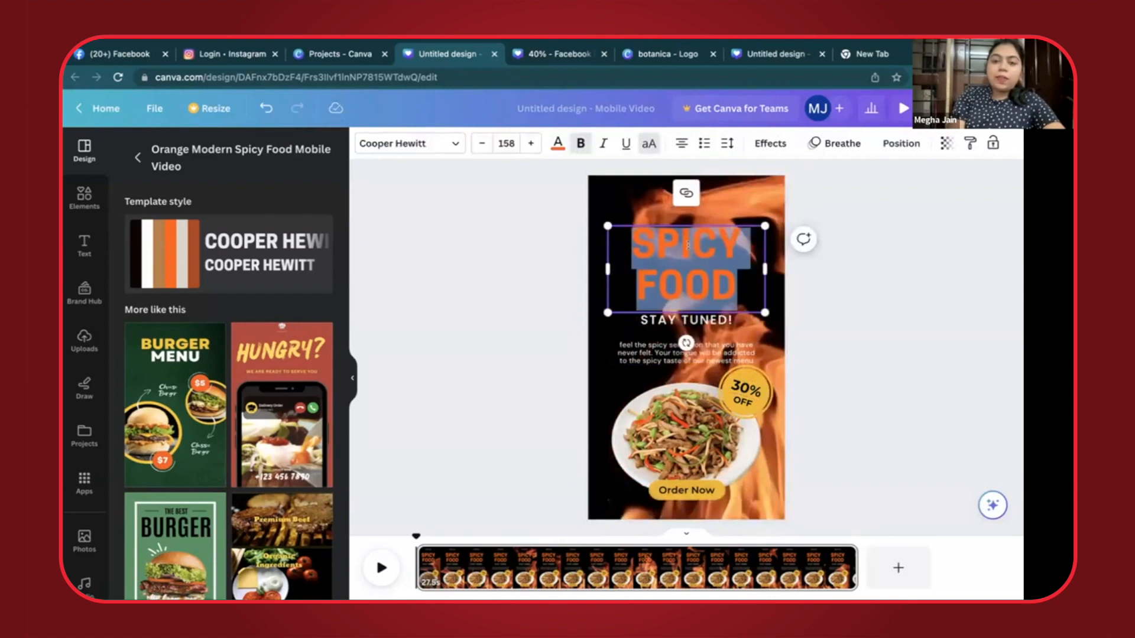
{"action": "left_click_drag", "start_coordinate": [599, 321], "coordinate": [778, 501]}
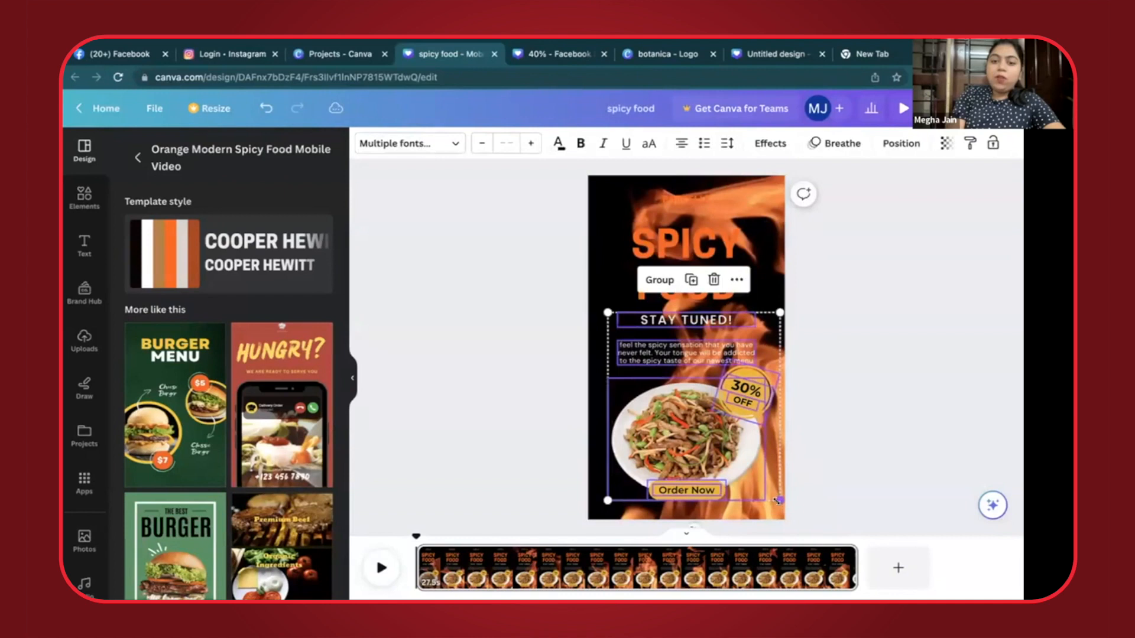
{"action": "key", "text": "Delete"}
- Move the SPICY FOOD title down to the middle of the page and replace its text with "HUNGRY?"
{"action": "left_click_drag", "start_coordinate": [686, 260], "coordinate": [686, 344]}
{"action": "double_click", "coordinate": [686, 344]}
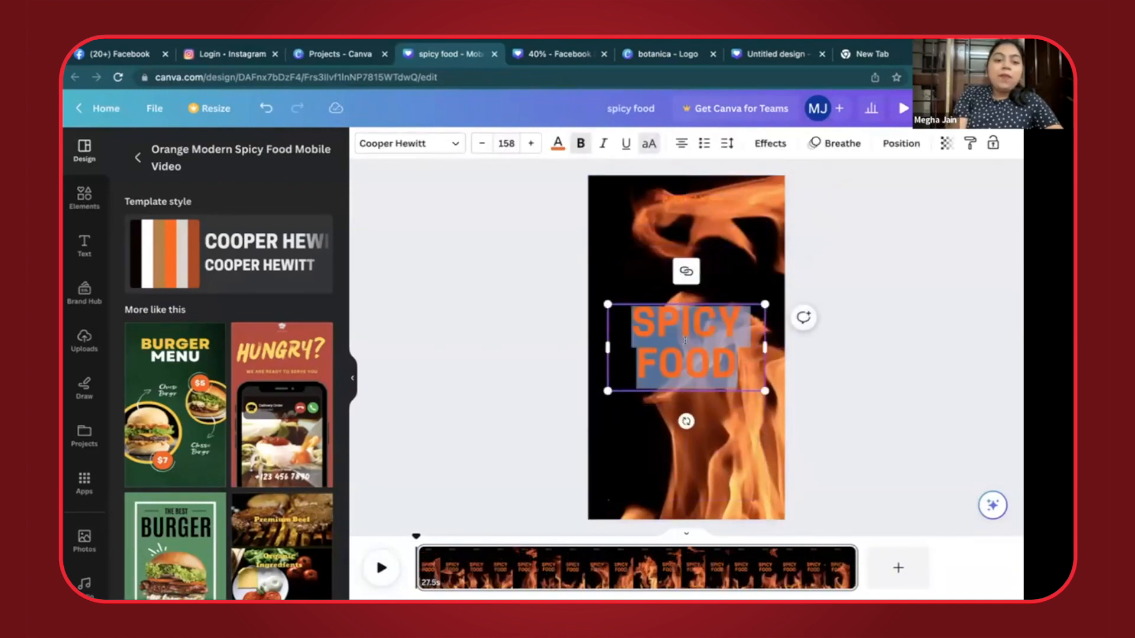
{"action": "type", "text": "HUNGRY?"}
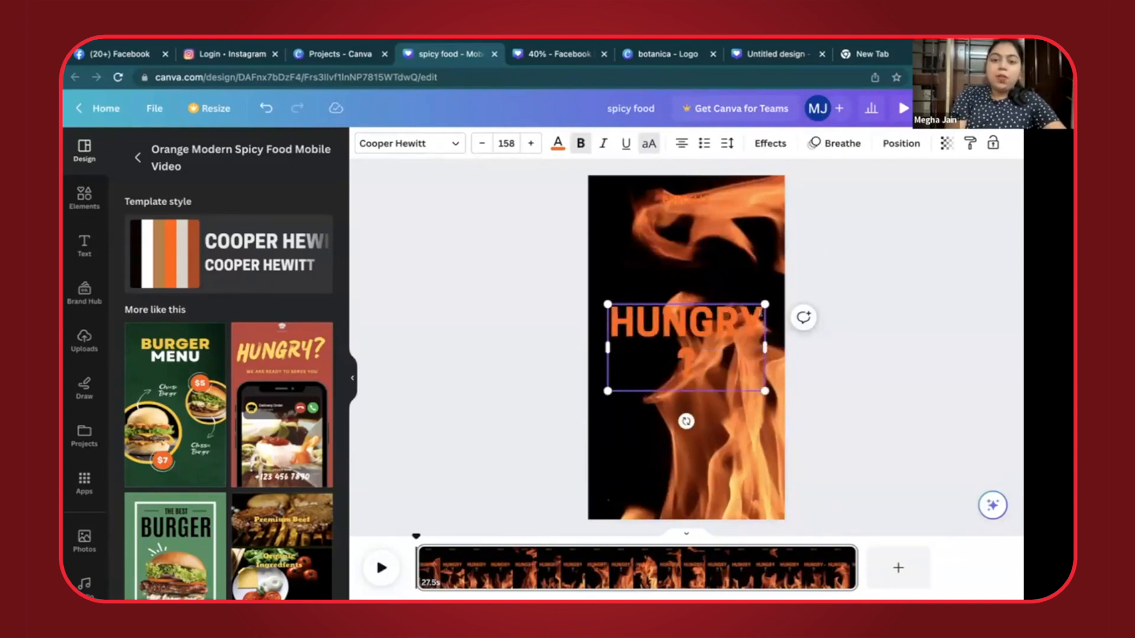
- Set the font size of the HUNGRY? text to 120
{"action": "left_click", "coordinate": [480, 143]}
{"action": "left_click", "coordinate": [480, 143]}
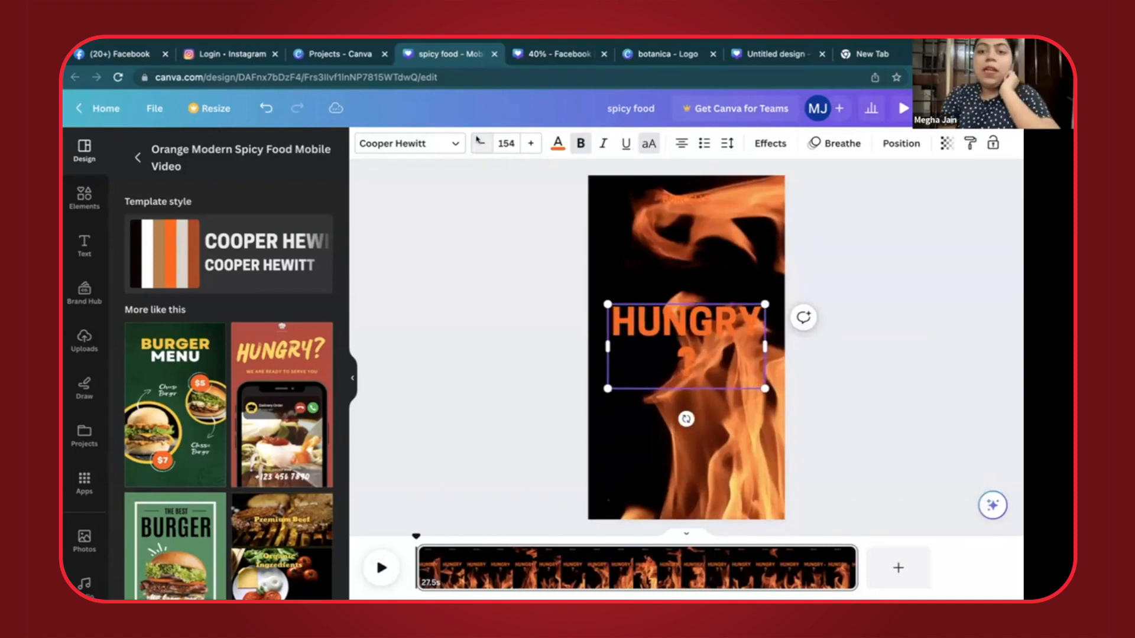
{"action": "triple_click", "coordinate": [477, 140]}
{"action": "double_click", "coordinate": [477, 141]}
{"action": "triple_click", "coordinate": [478, 141]}
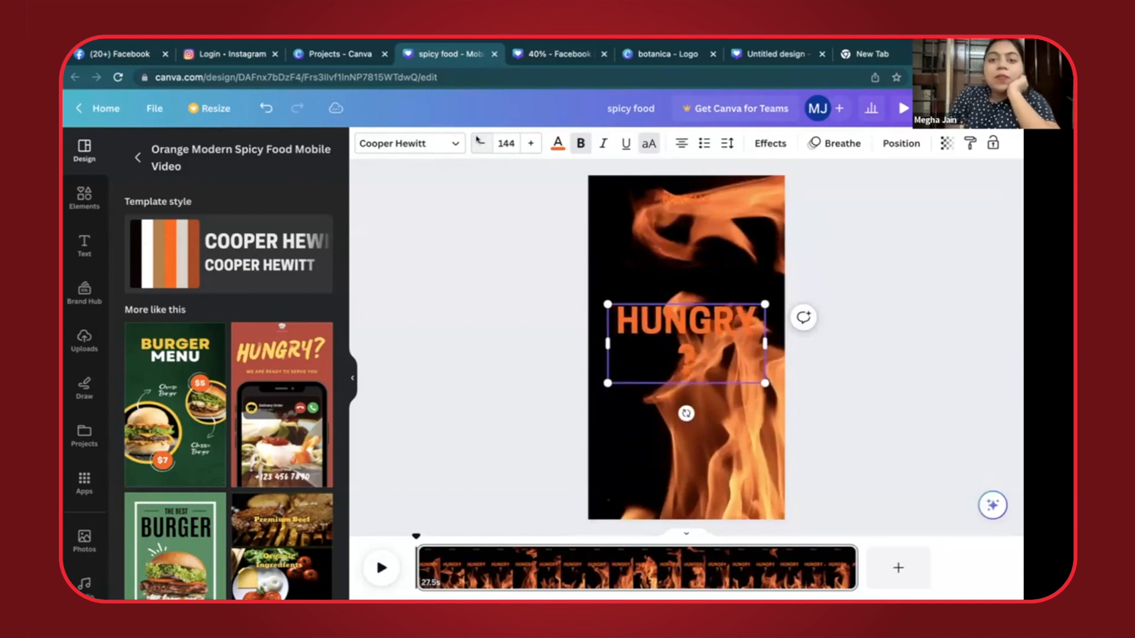
{"action": "double_click", "coordinate": [478, 141]}
{"action": "left_click", "coordinate": [496, 143]}
{"action": "type", "text": "12"}
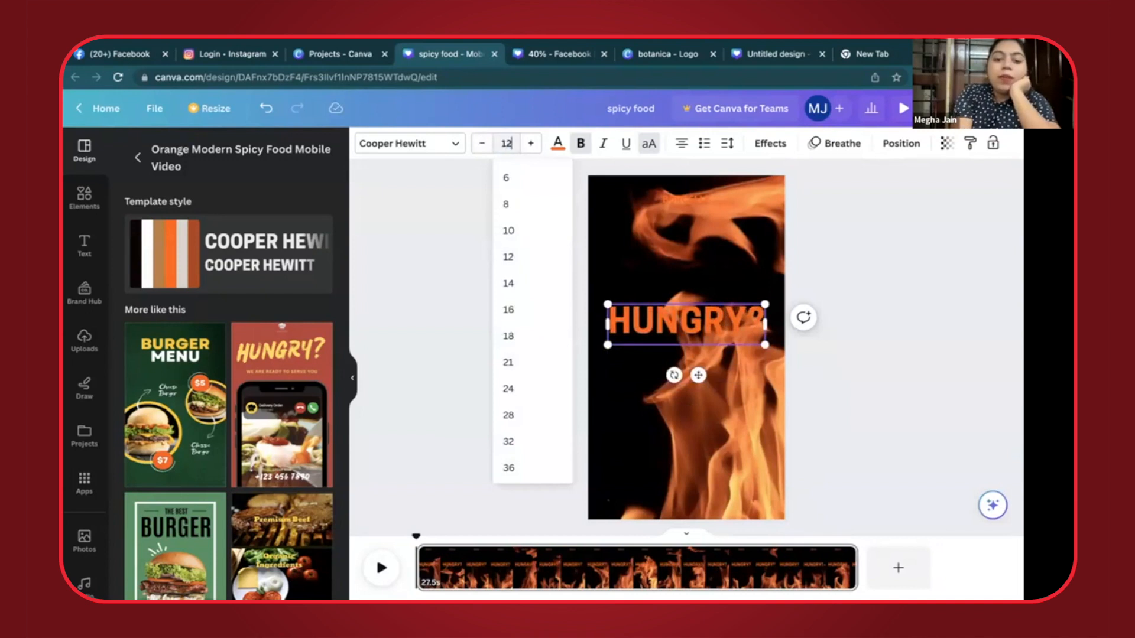
{"action": "type", "text": "0"}
{"action": "key", "text": "Return"}
- Recolor the HUNGRY? text white and move it slightly down to the vertical centre of the page
{"action": "left_click", "coordinate": [557, 143]}
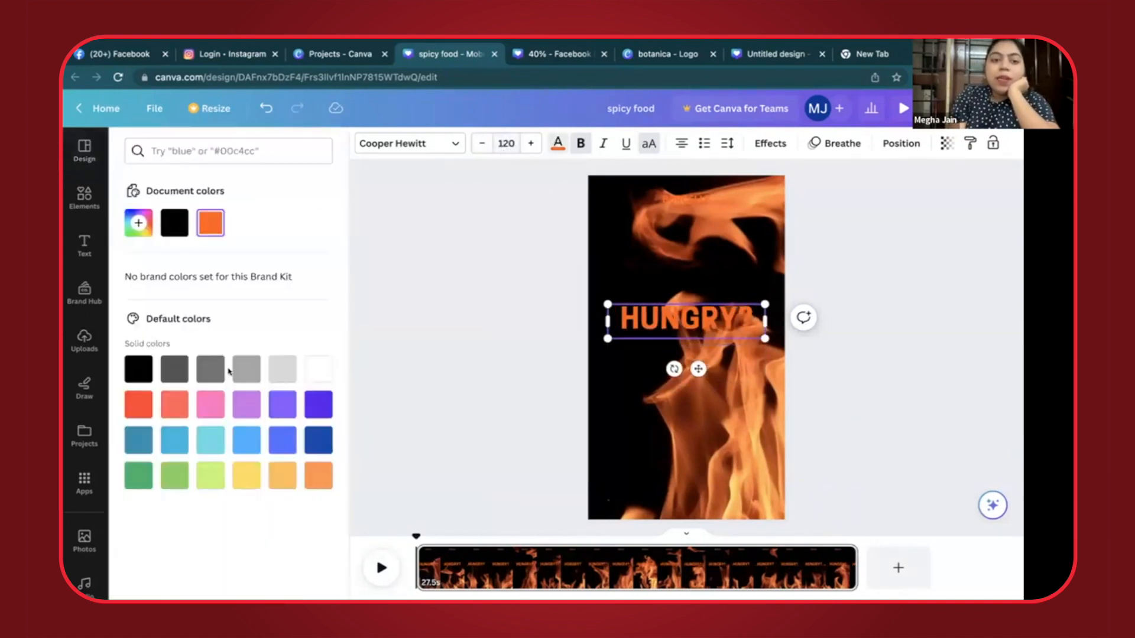
{"action": "left_click", "coordinate": [310, 377]}
{"action": "left_click", "coordinate": [525, 376]}
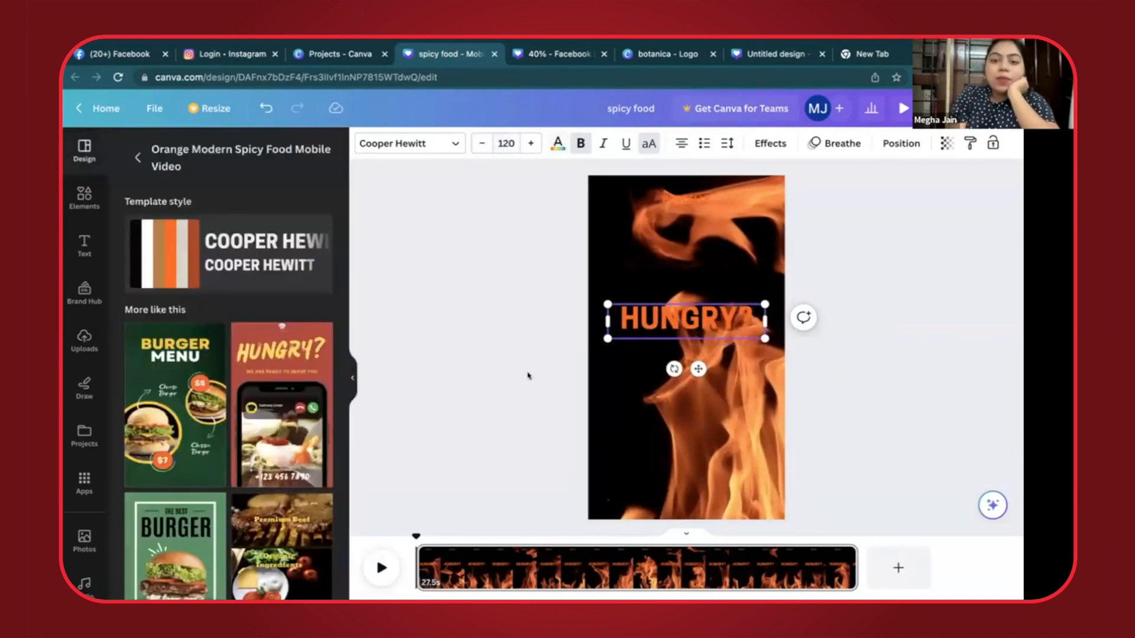
{"action": "left_click_drag", "start_coordinate": [674, 320], "coordinate": [674, 345]}
{"action": "left_click", "coordinate": [558, 143]}
{"action": "left_click", "coordinate": [318, 376]}
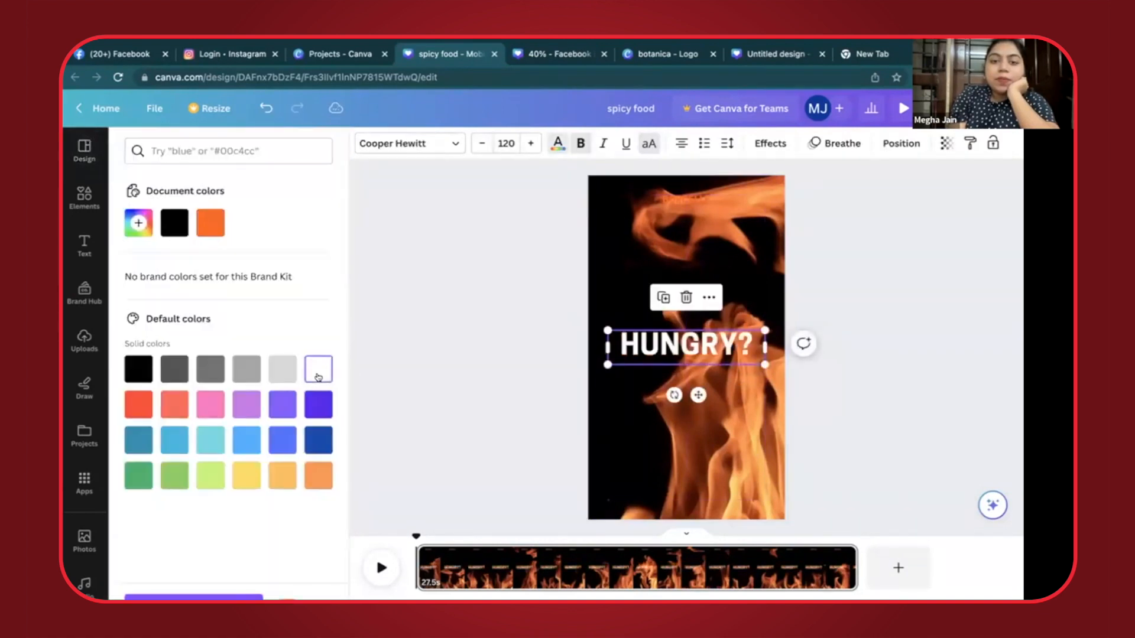
{"action": "left_click", "coordinate": [501, 338]}
{"action": "left_click", "coordinate": [678, 352]}
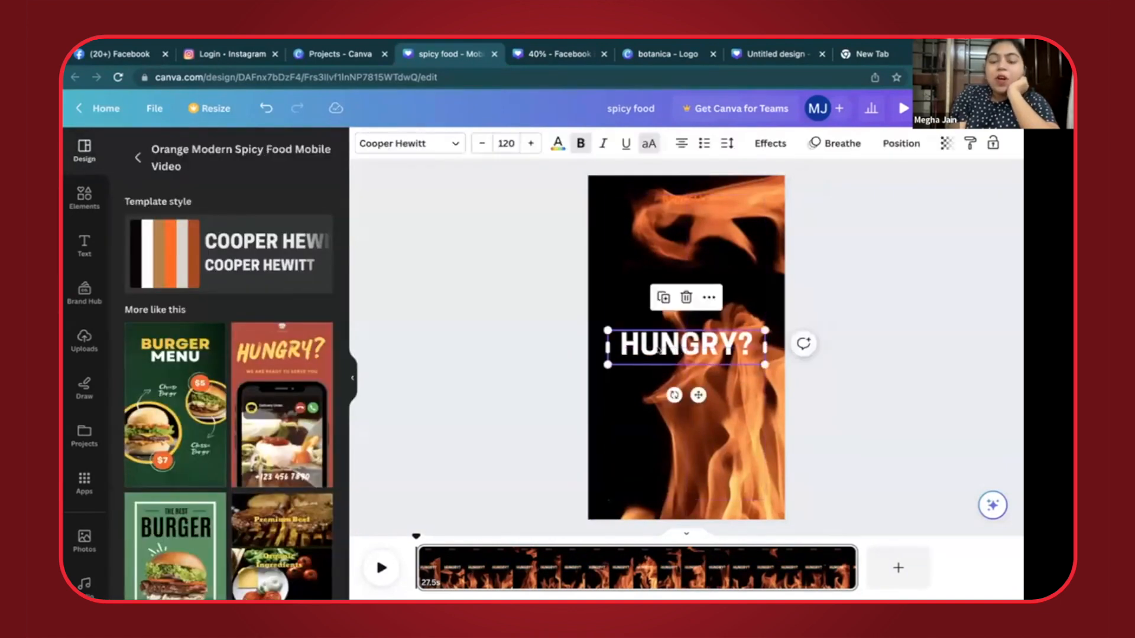
{"action": "left_click", "coordinate": [525, 340]}
{"action": "left_click", "coordinate": [647, 246]}
{"action": "left_click", "coordinate": [519, 266]}
{"action": "left_click", "coordinate": [708, 199]}
{"action": "key", "text": "Delete"}
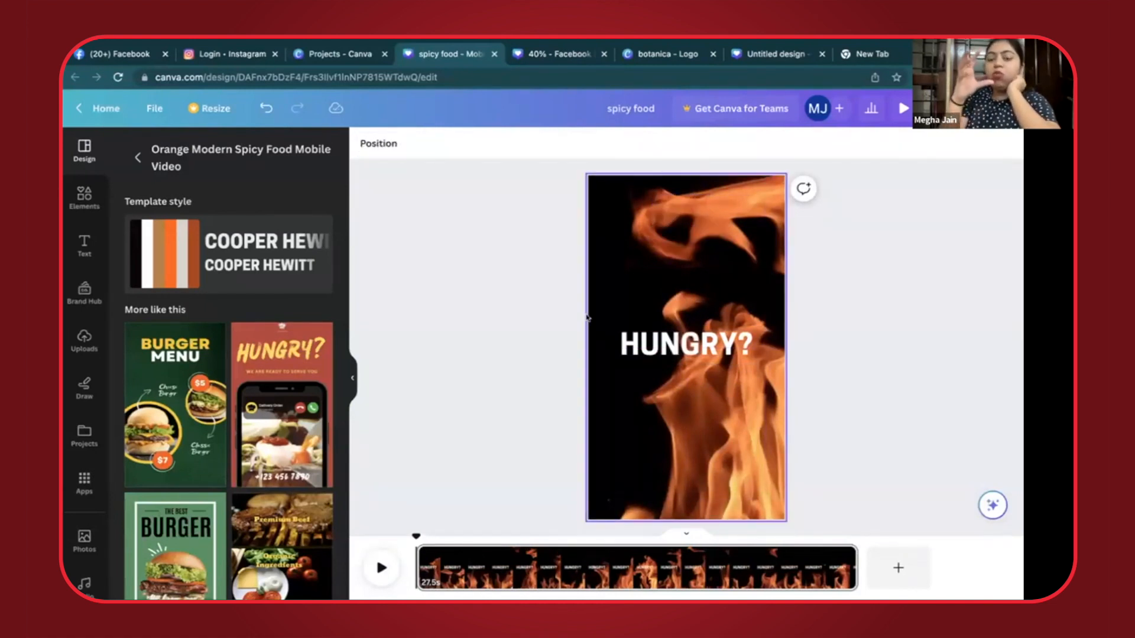
- Set the transparency of the flame background video to 49
{"action": "left_click", "coordinate": [646, 359]}
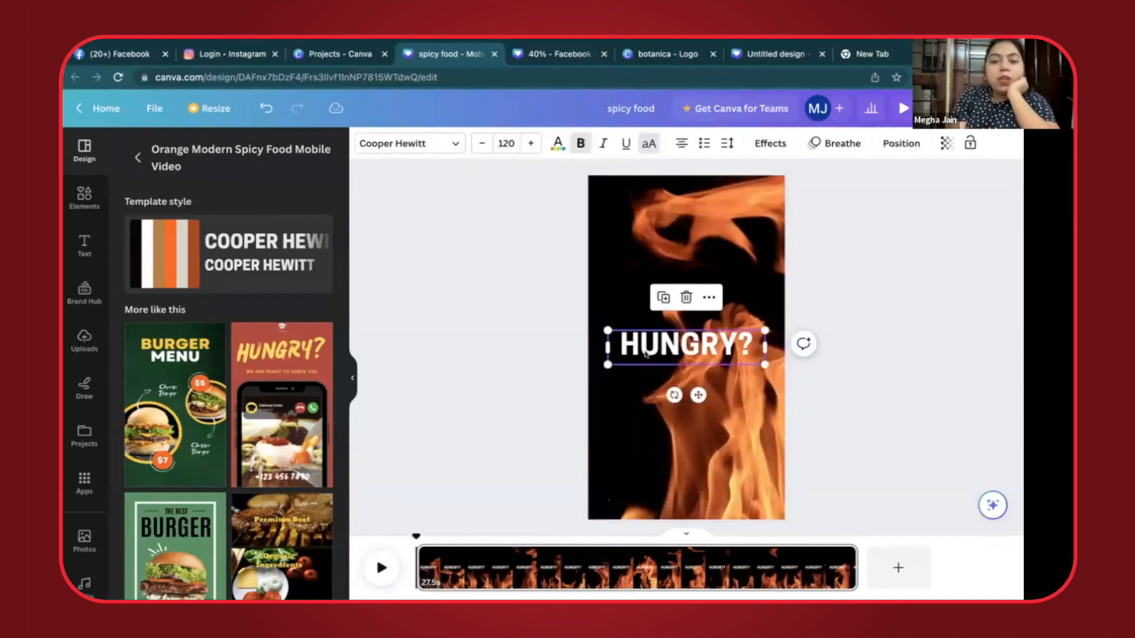
{"action": "left_click", "coordinate": [655, 307]}
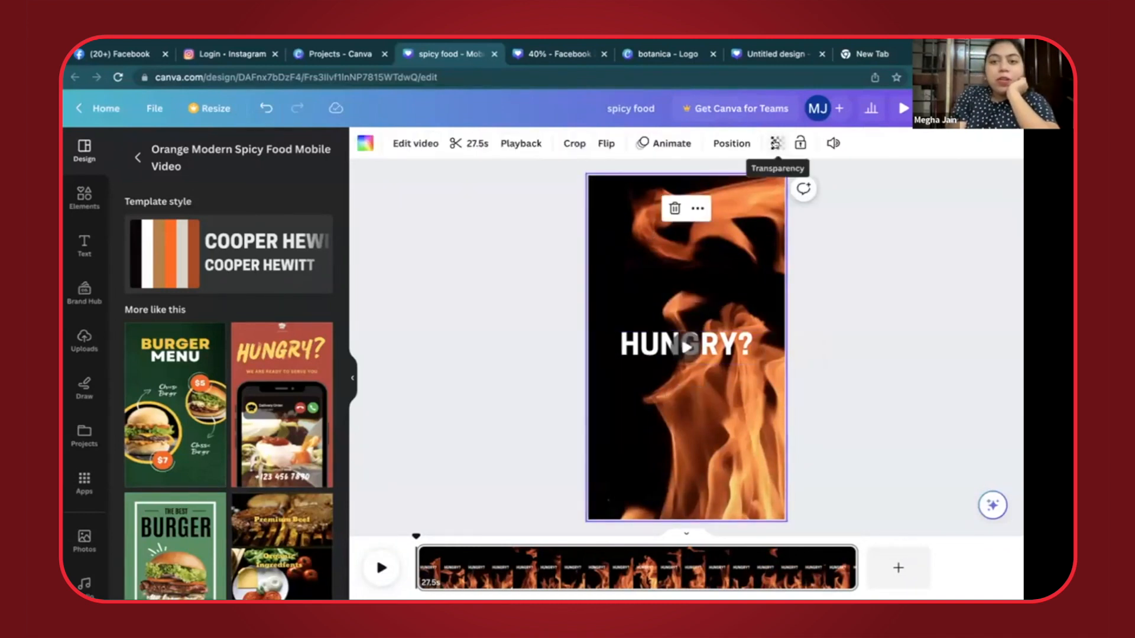
{"action": "left_click", "coordinate": [776, 143]}
{"action": "left_click_drag", "start_coordinate": [774, 197], "coordinate": [713, 197]}
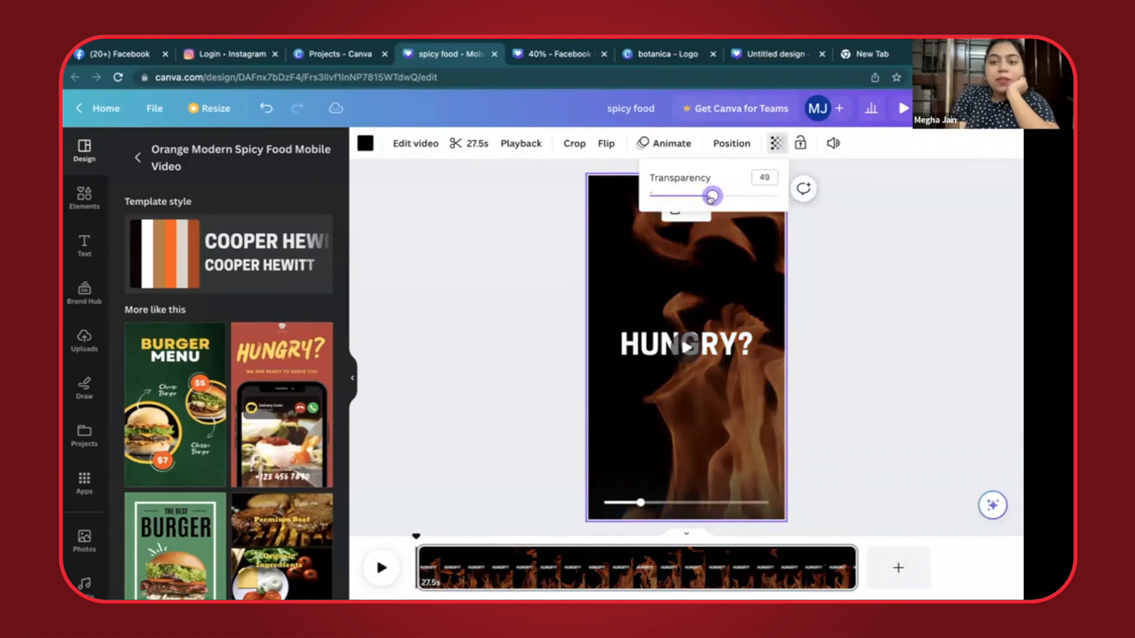
{"action": "left_click", "coordinate": [443, 363]}
{"action": "left_click", "coordinate": [748, 343]}
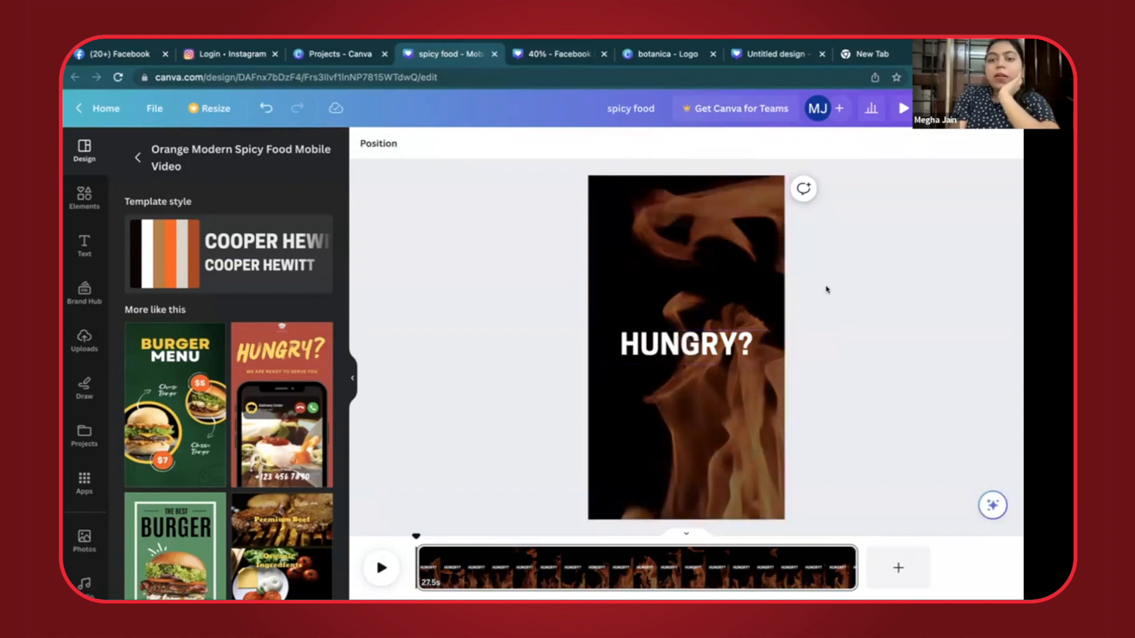
- Insert "ARE YOU FEELING" in front of HUNGRY? in the title text
{"action": "left_click", "coordinate": [630, 354]}
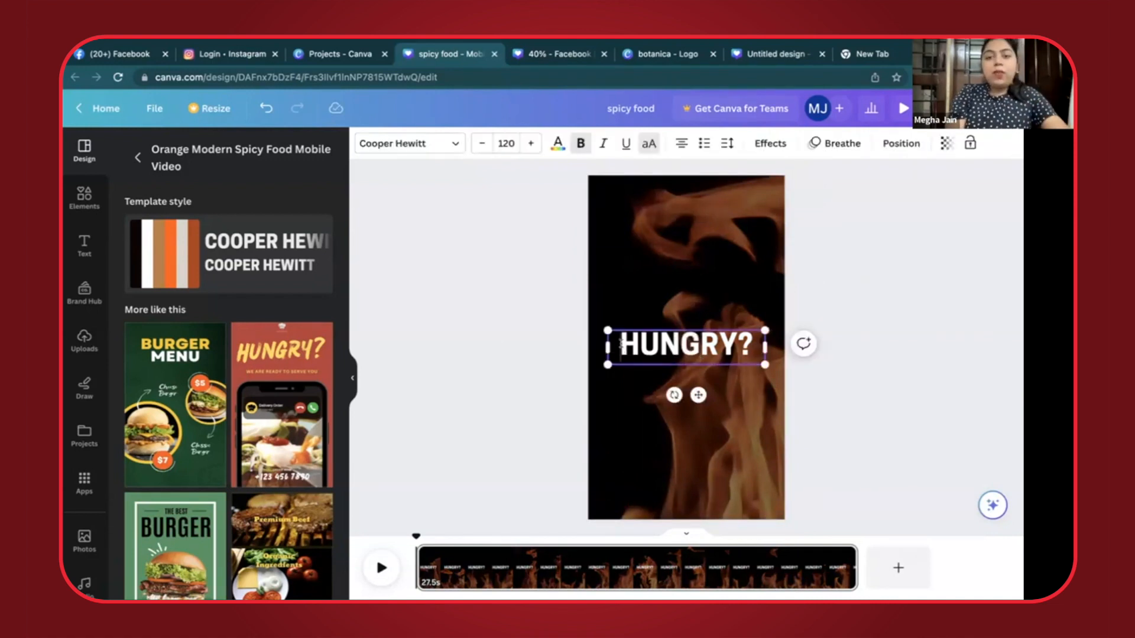
{"action": "left_click", "coordinate": [622, 344]}
{"action": "type", "text": "ARE YOU FEELING"}
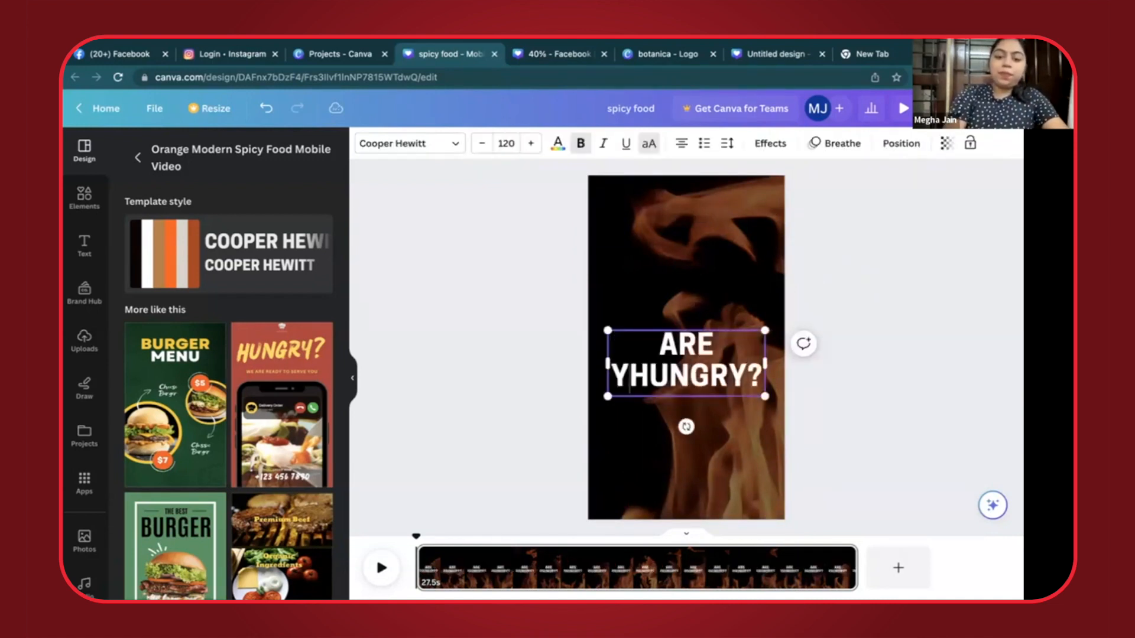
{"action": "left_click", "coordinate": [867, 404]}
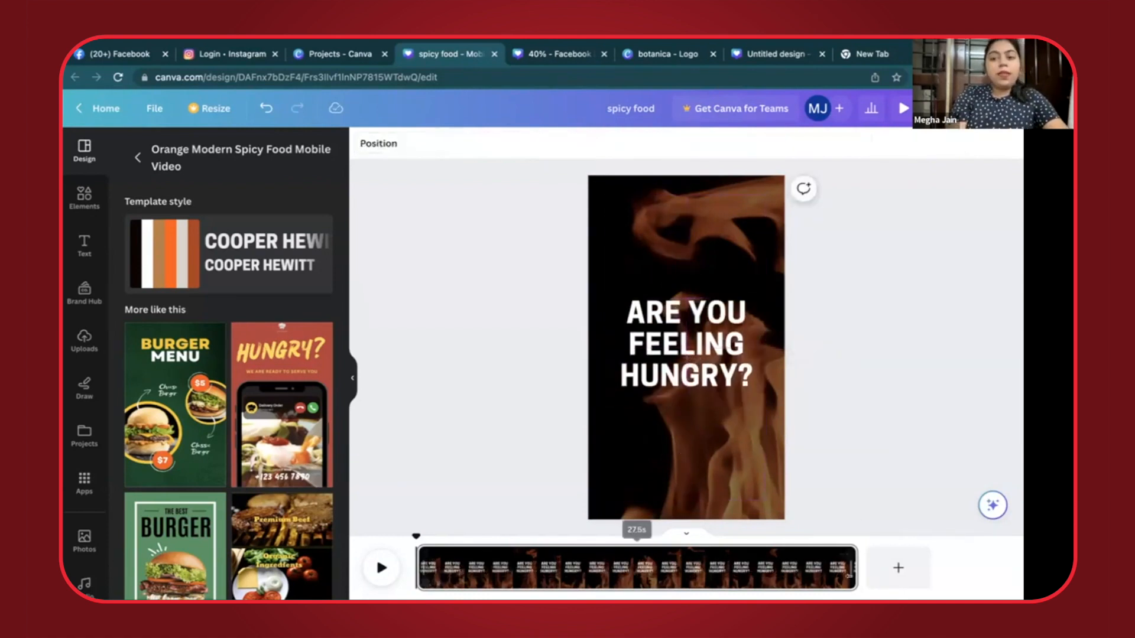
- Trim the flame video page and set its duration to 4.0 seconds
{"action": "left_click_drag", "start_coordinate": [849, 568], "coordinate": [476, 566]}
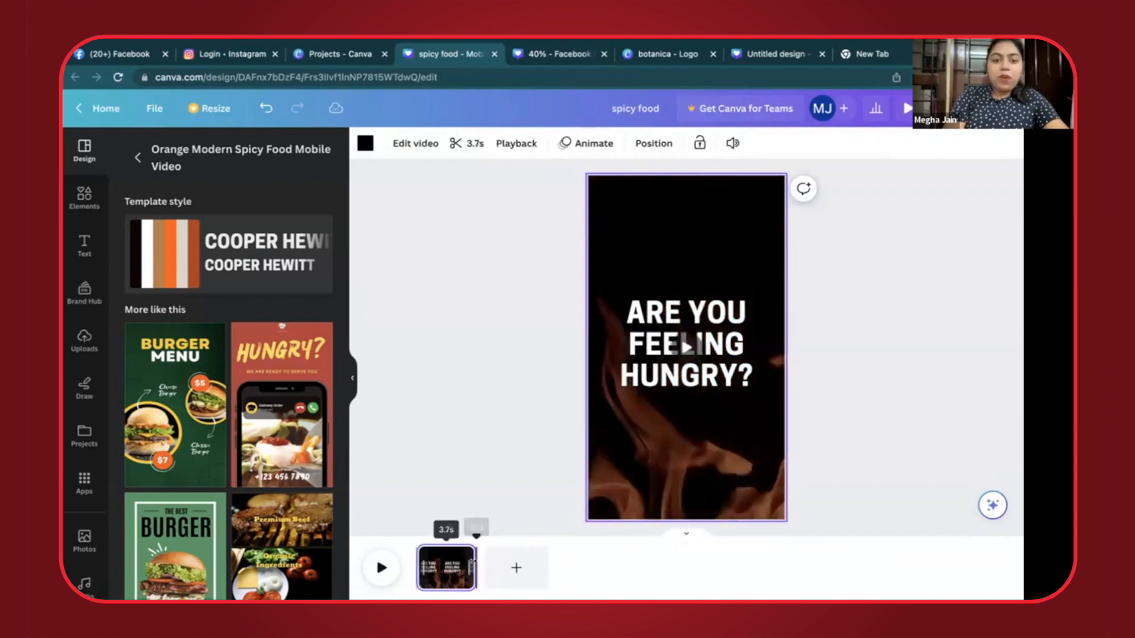
{"action": "left_click", "coordinate": [474, 140]}
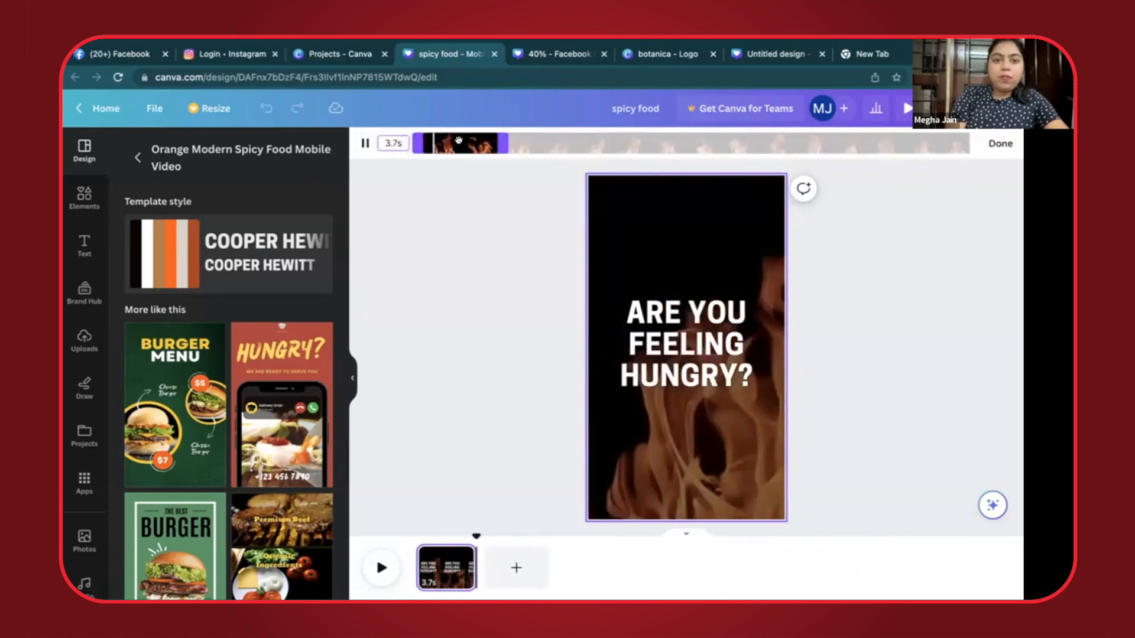
{"action": "double_click", "coordinate": [395, 143]}
{"action": "type", "text": "4"}
{"action": "key", "text": "Return"}
{"action": "left_click", "coordinate": [441, 243]}
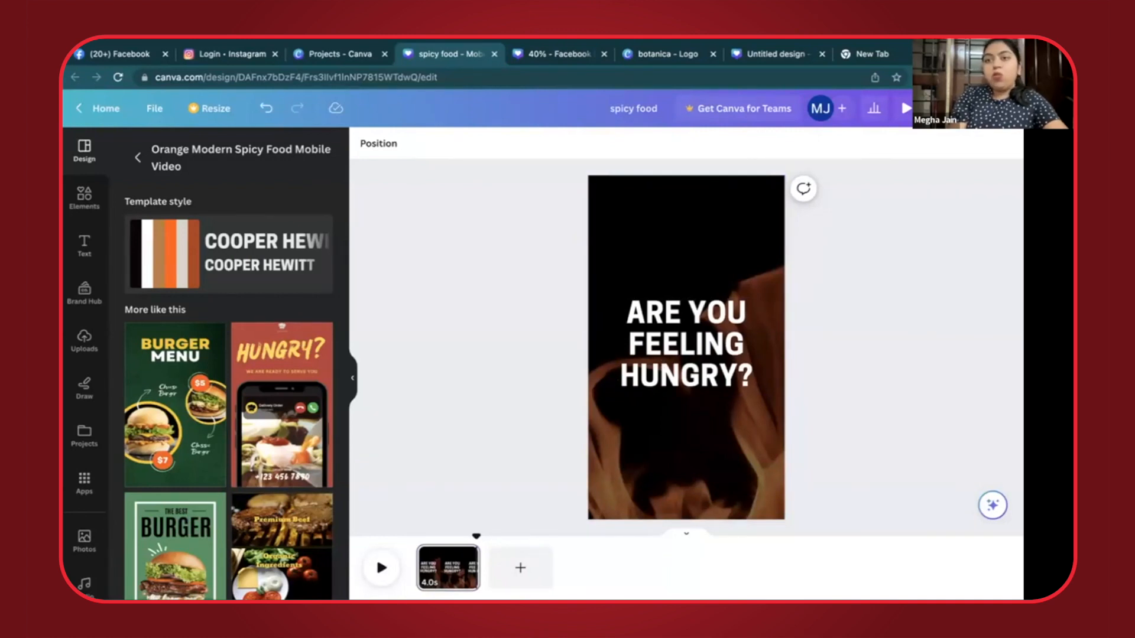
- Search Google for "zomato logo" in a new browser tab and show the image results
{"action": "key", "text": "ctrl+t"}
{"action": "type", "text": "ZO"}
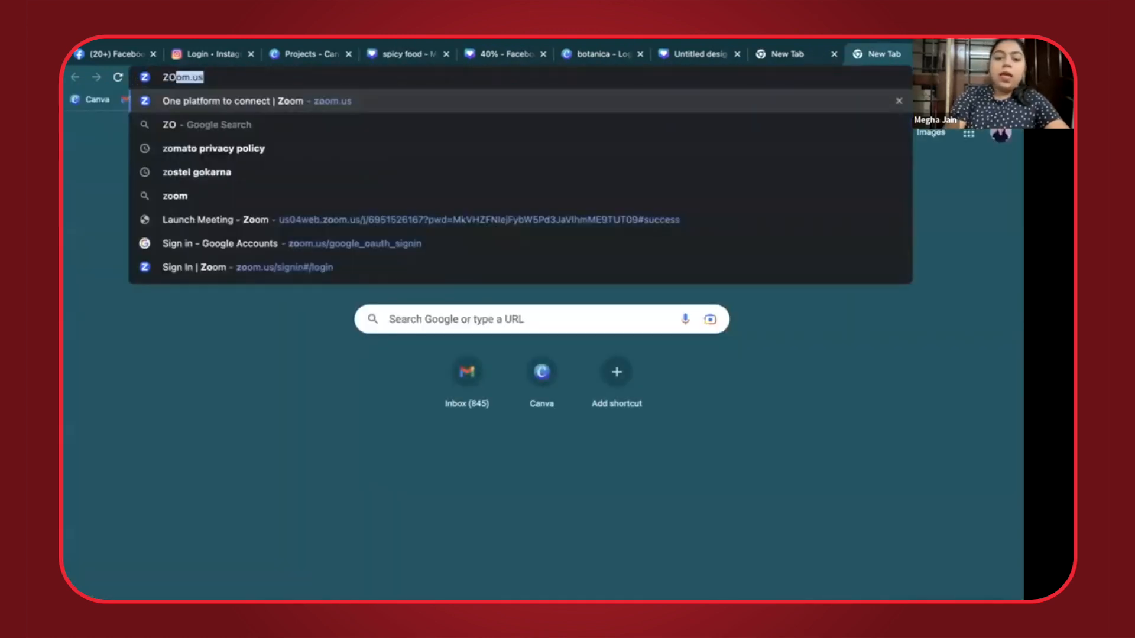
{"action": "type", "text": "MATO LOGO"}
{"action": "key", "text": "Return"}
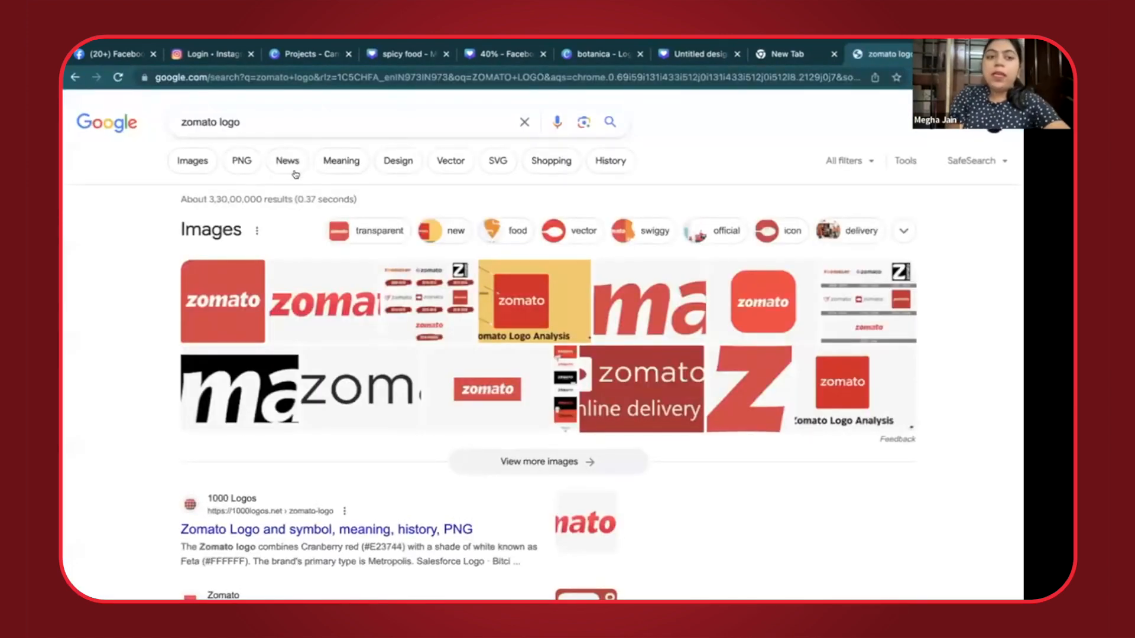
{"action": "left_click", "coordinate": [170, 164]}
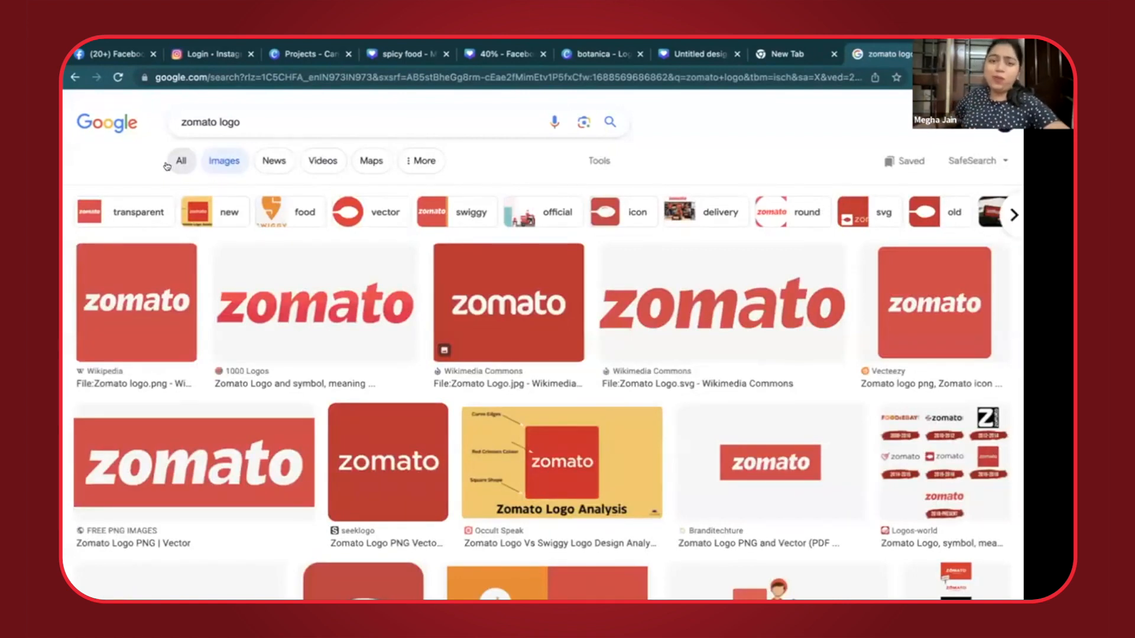
- Open the PNGWing version of the Zomato logo and save it to the Desktop as png-transparent-zomato-logo
{"action": "left_click", "coordinate": [180, 478]}
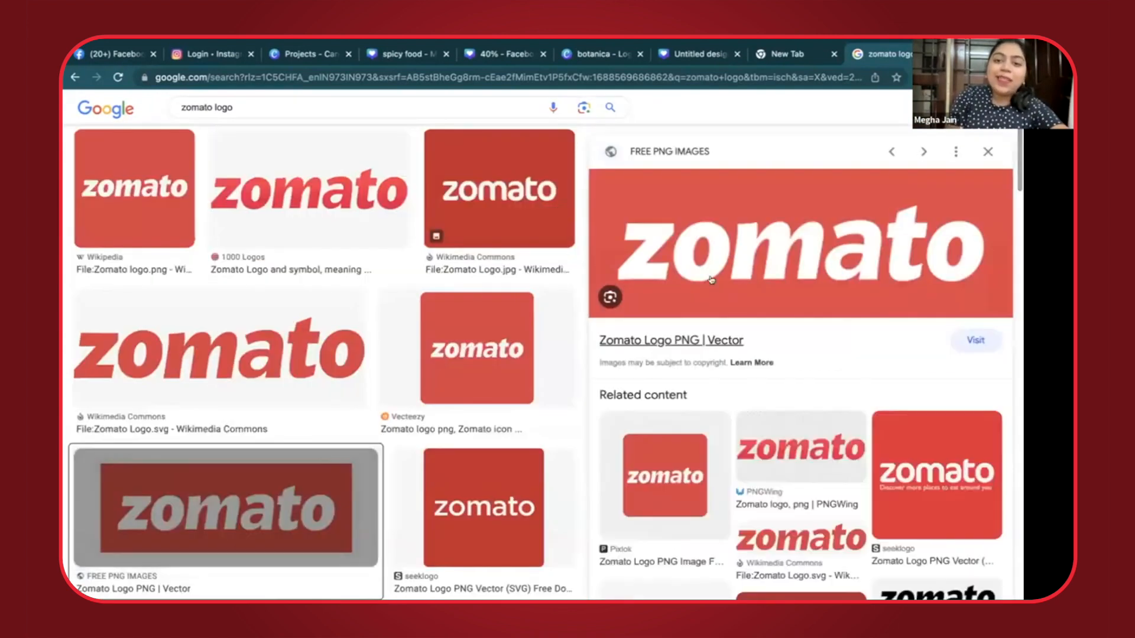
{"action": "left_click", "coordinate": [767, 449]}
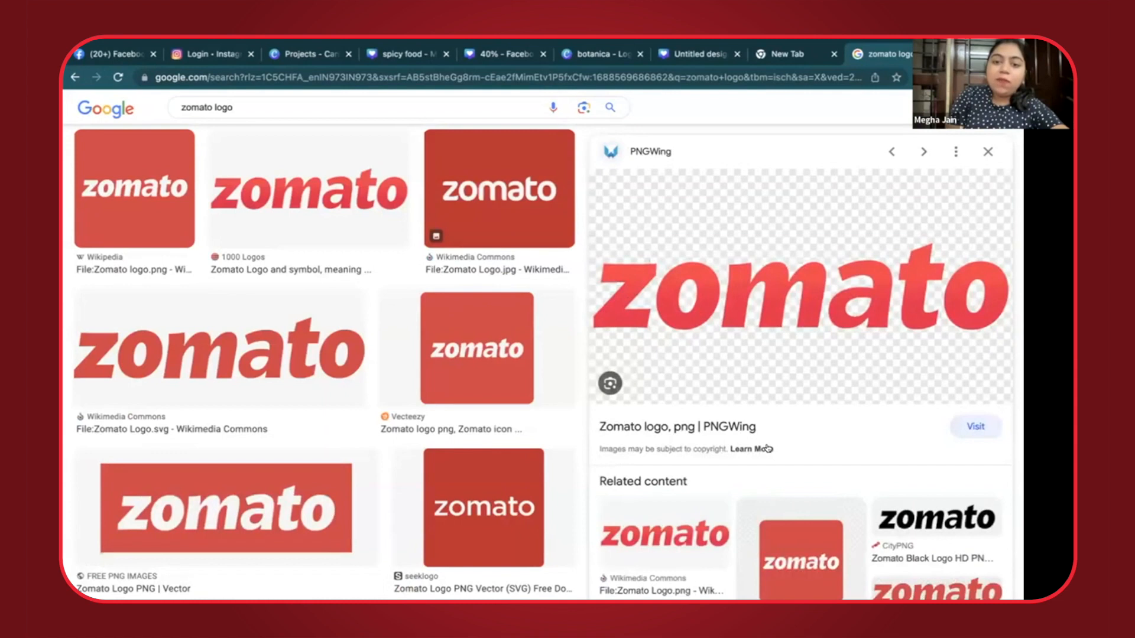
{"action": "right_click", "coordinate": [722, 237]}
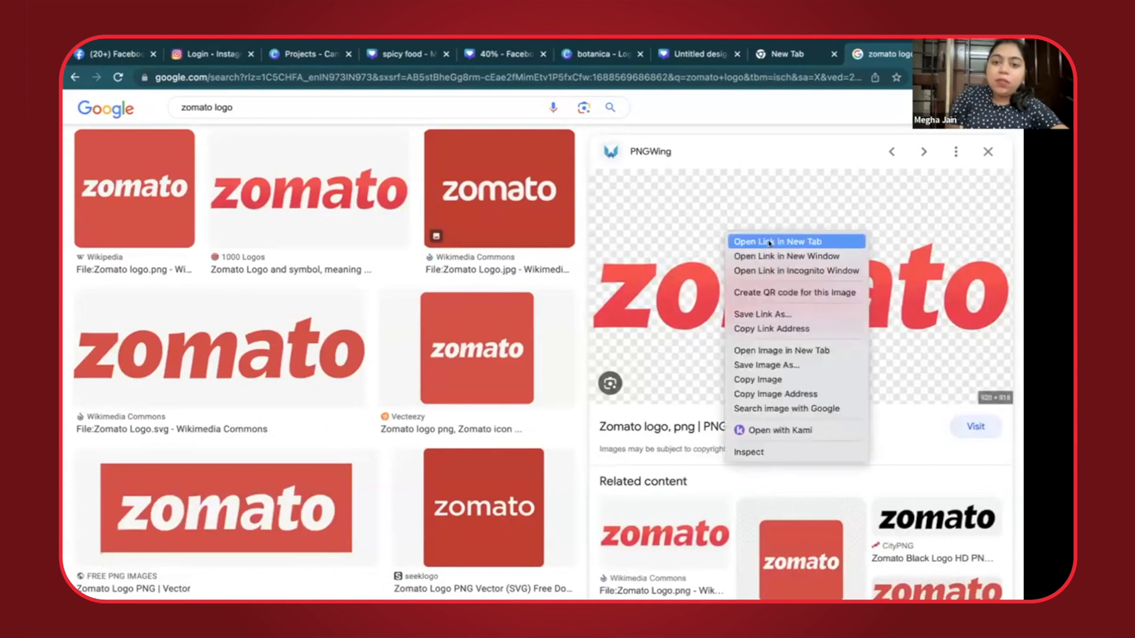
{"action": "left_click", "coordinate": [756, 366]}
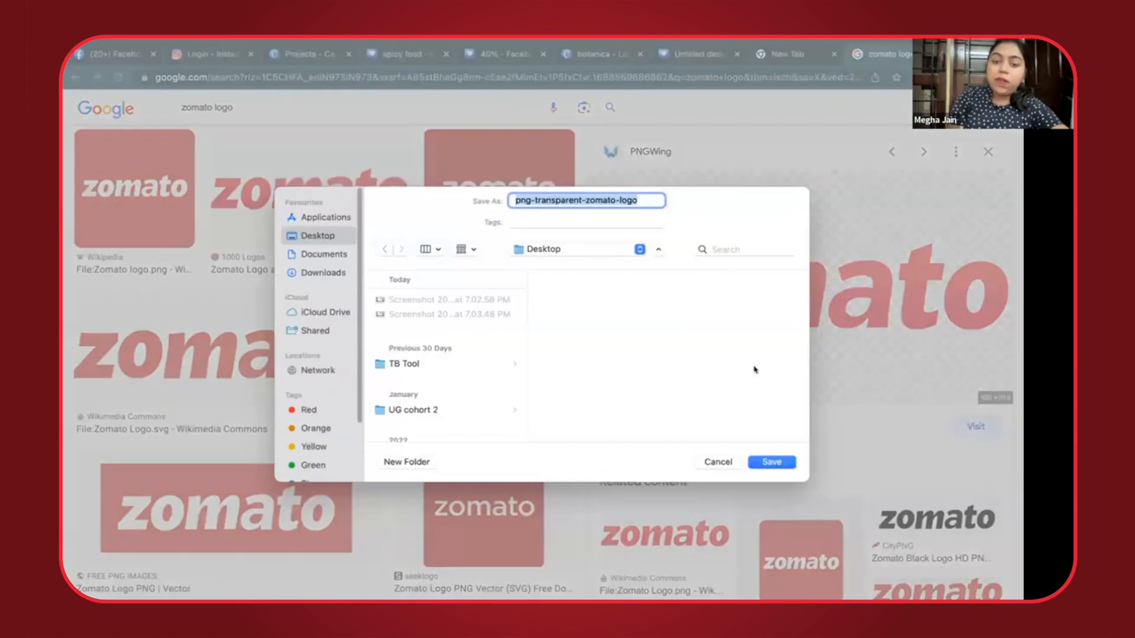
{"action": "key", "text": "Return"}
- Upload the saved Zomato logo from the Desktop to the spicy food design and delete the copy placed on the page
{"action": "left_click", "coordinate": [379, 57]}
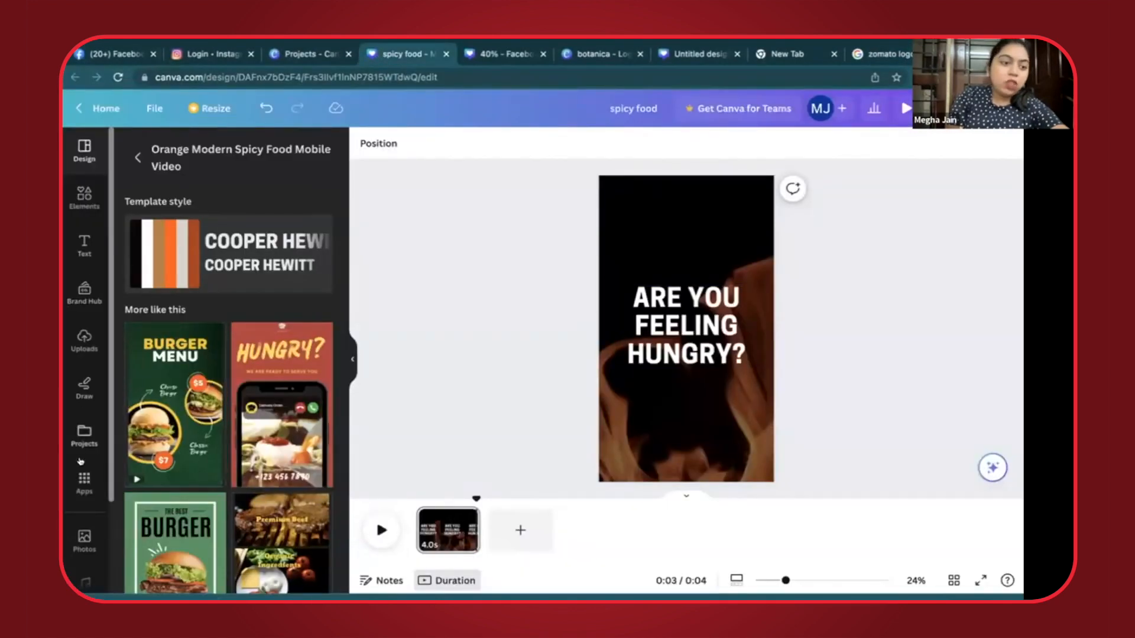
{"action": "left_click", "coordinate": [84, 539]}
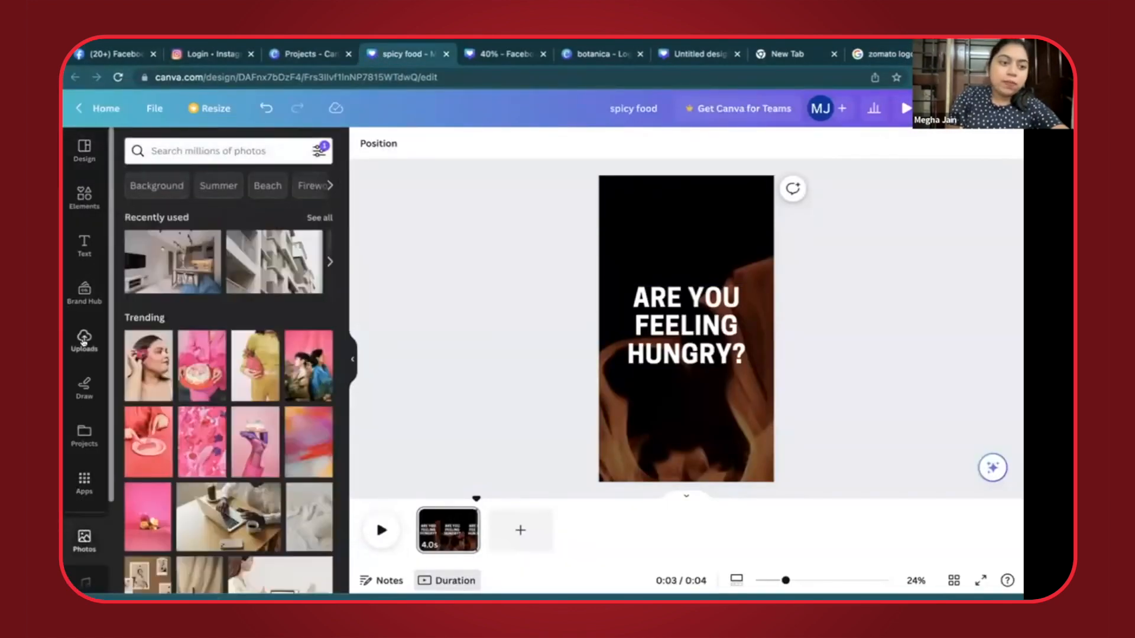
{"action": "left_click", "coordinate": [84, 338]}
{"action": "left_click", "coordinate": [213, 185]}
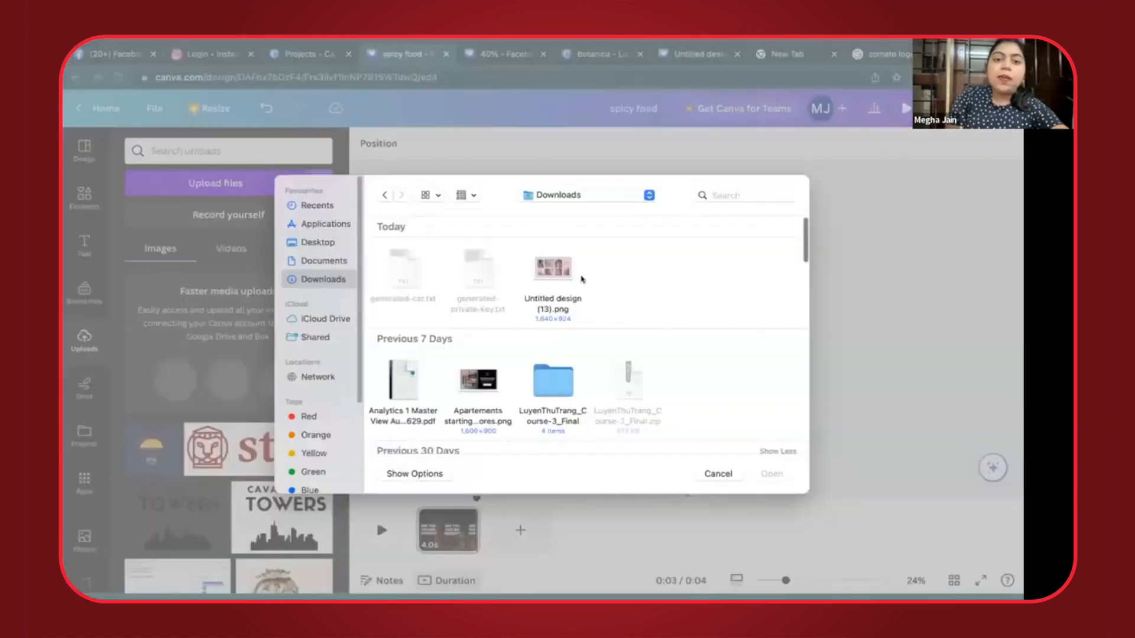
{"action": "left_click", "coordinate": [328, 244]}
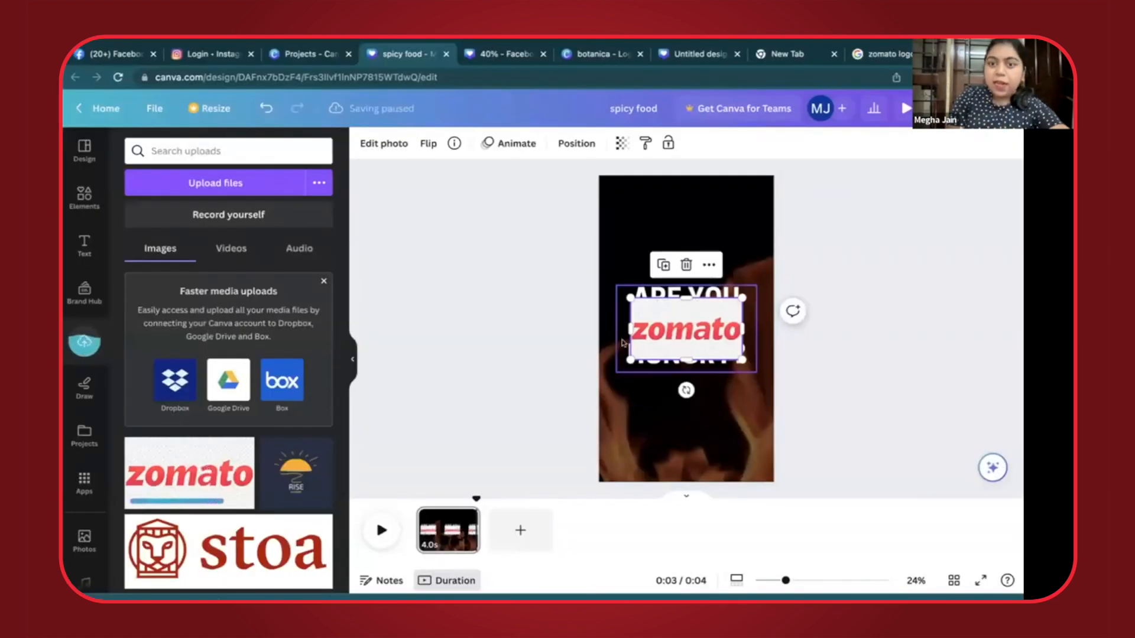
{"action": "key", "text": "Delete"}
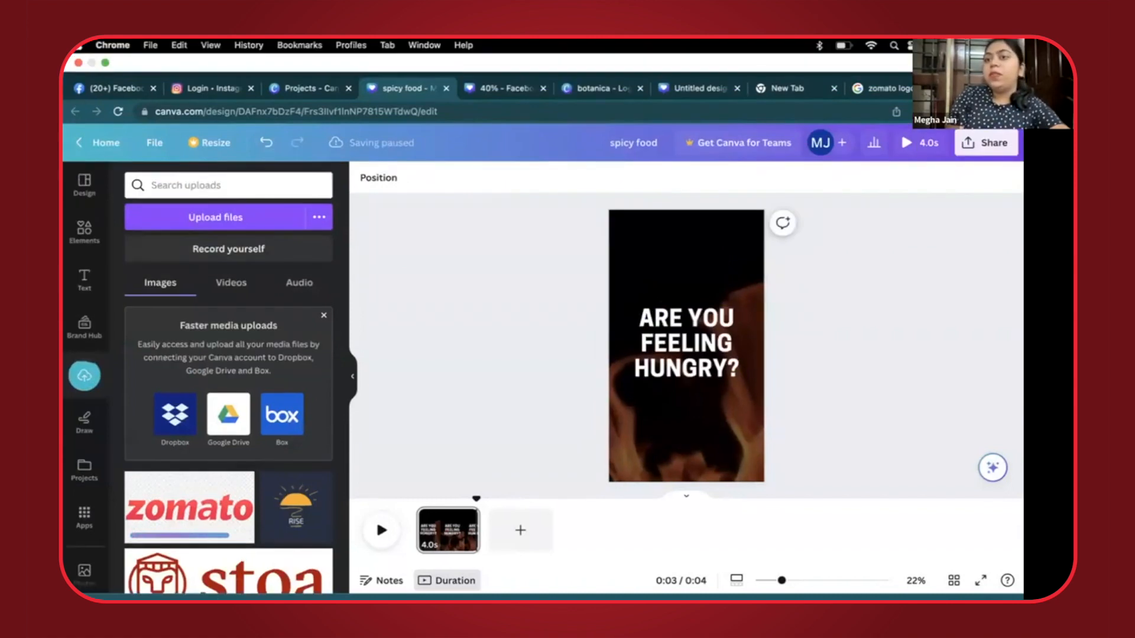
- Open remove.bg in a new browser tab, remove the background of the saved Zomato logo and download the resulting image
{"action": "key", "text": "super+t"}
{"action": "type", "text": "re"}
{"action": "key", "text": "Return"}
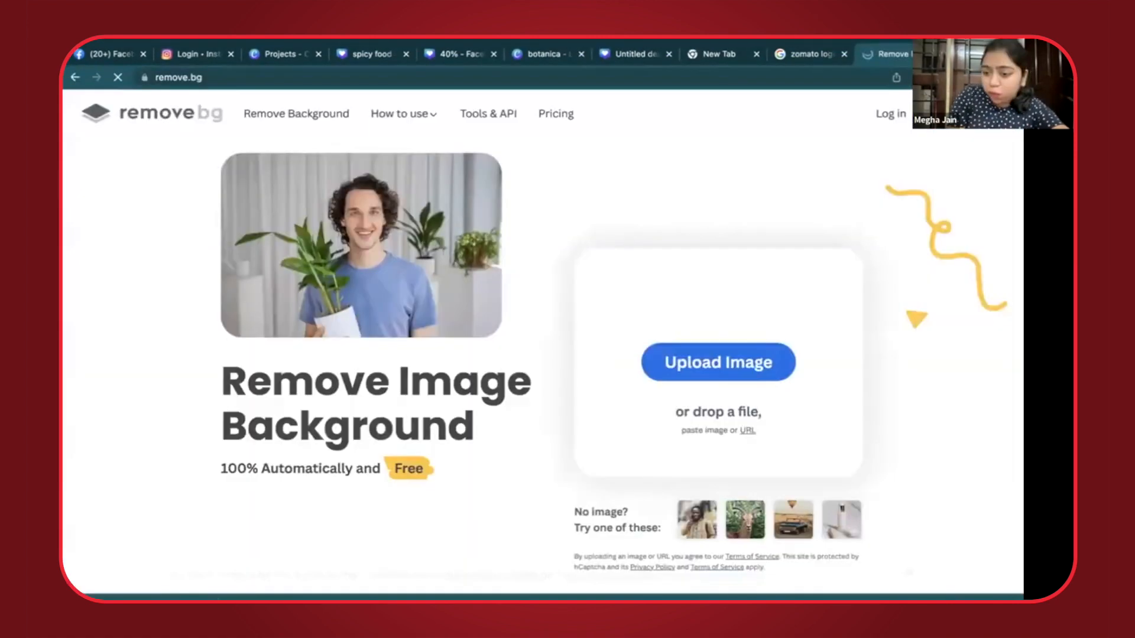
{"action": "left_click", "coordinate": [715, 371]}
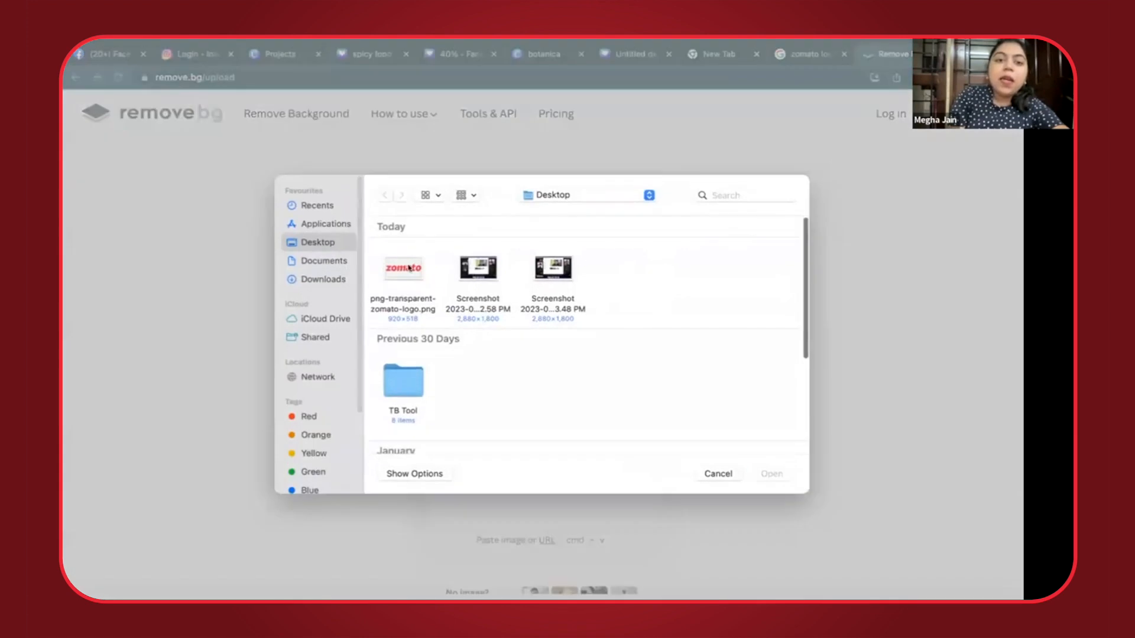
{"action": "double_click", "coordinate": [408, 268]}
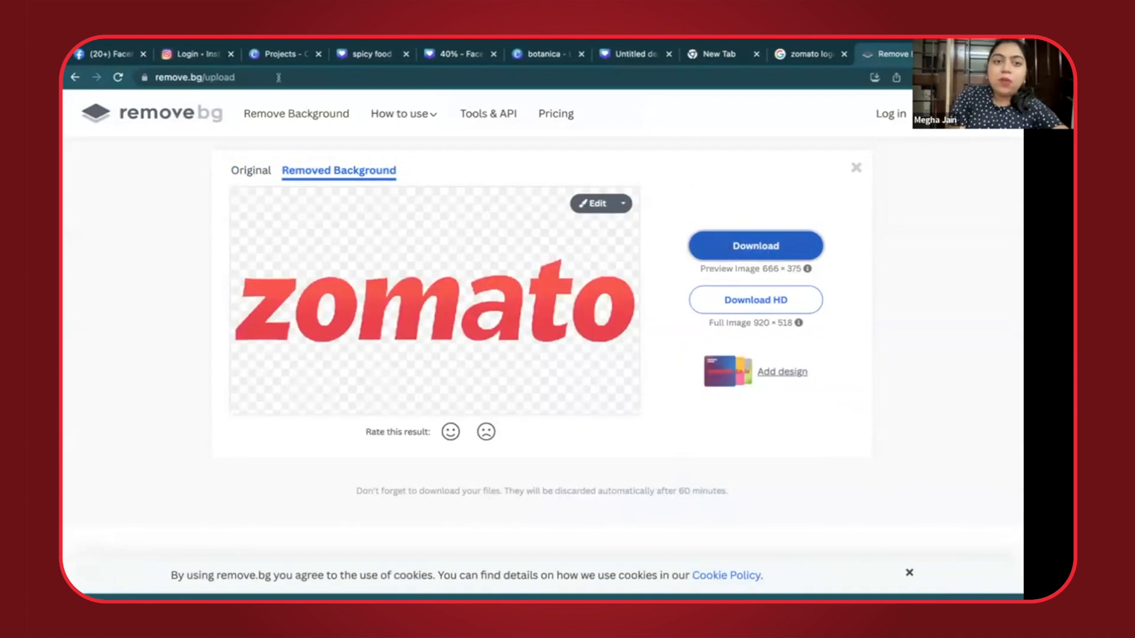
- Upload the background-free Zomato logo to the spicy food design and place it small and centred at the top of the page
{"action": "left_click", "coordinate": [361, 53]}
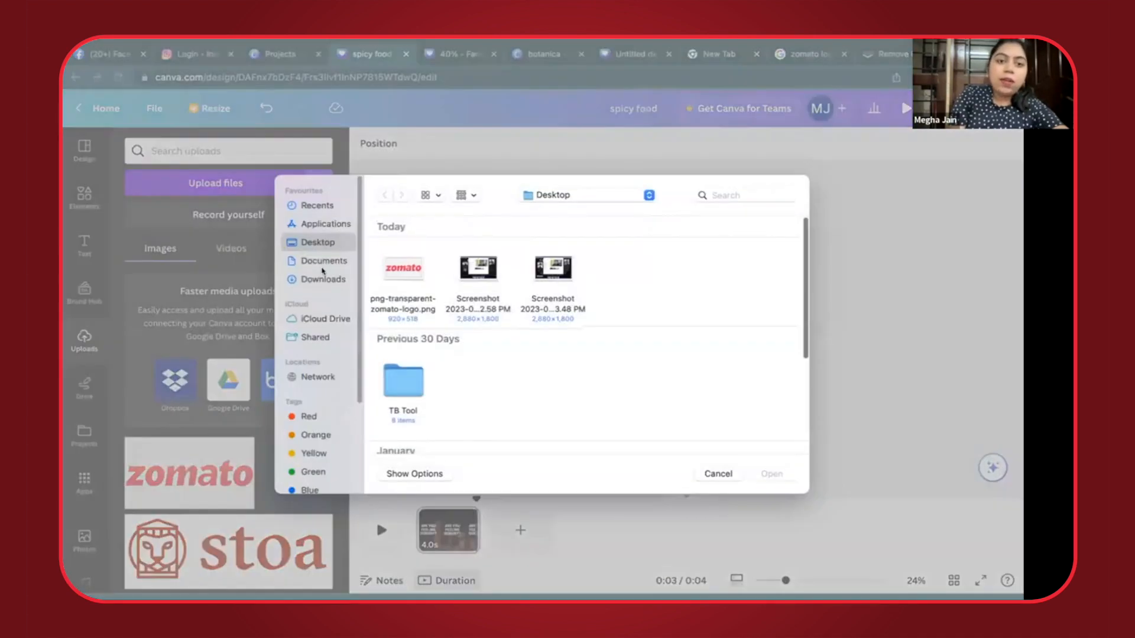
{"action": "left_click", "coordinate": [322, 279]}
{"action": "left_click", "coordinate": [555, 272]}
{"action": "double_click", "coordinate": [556, 273]}
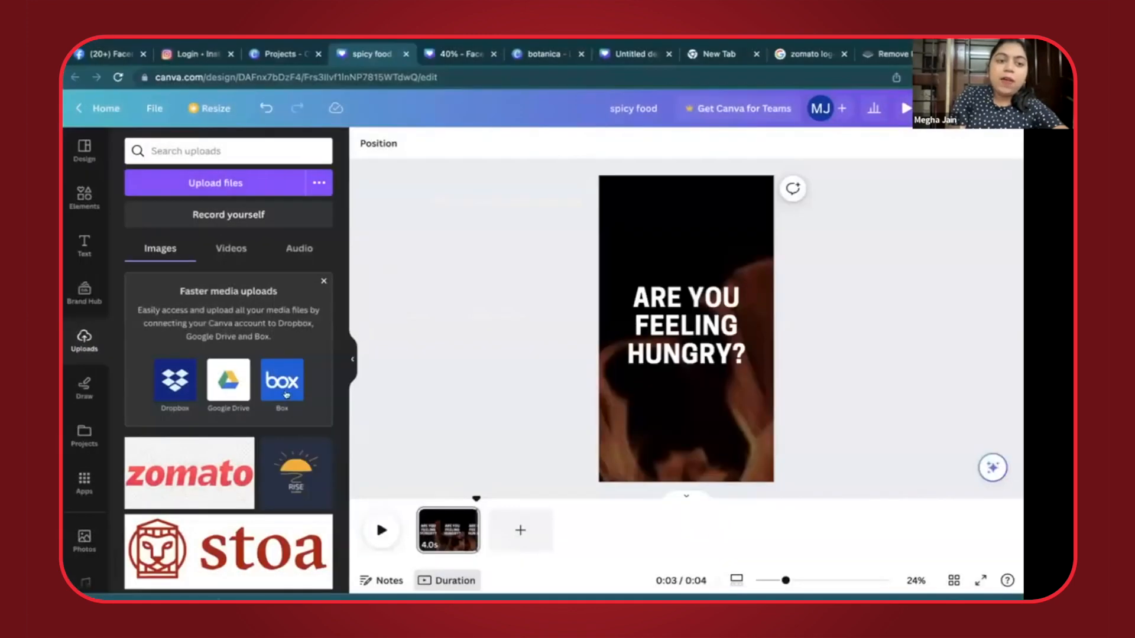
{"action": "left_click", "coordinate": [175, 461]}
{"action": "left_click_drag", "start_coordinate": [679, 328], "coordinate": [679, 237]}
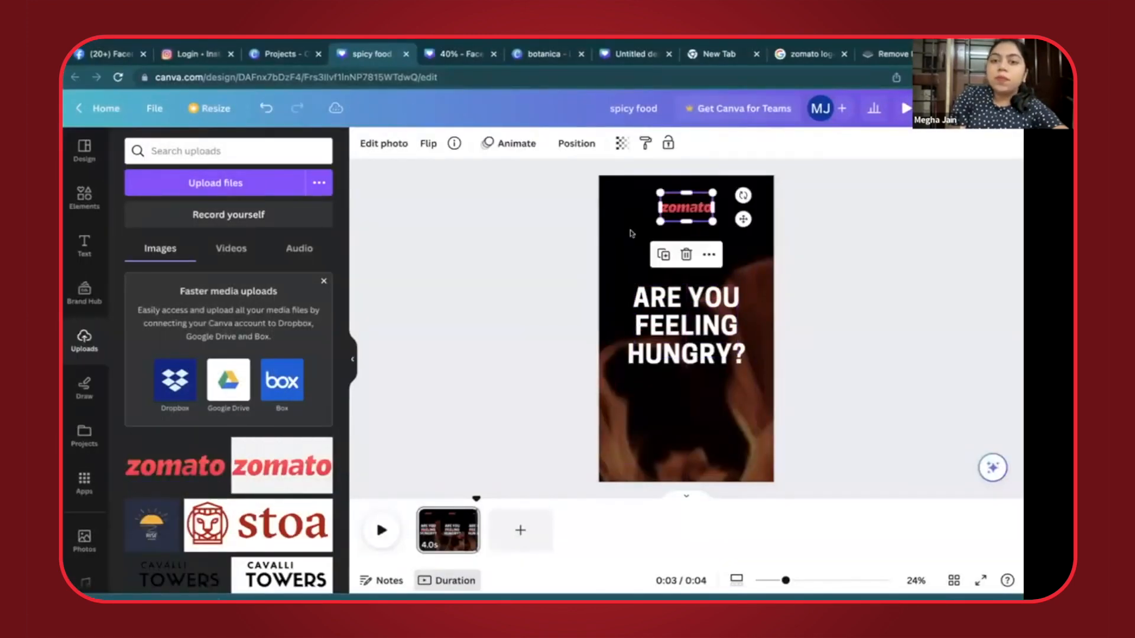
{"action": "left_click", "coordinate": [508, 293]}
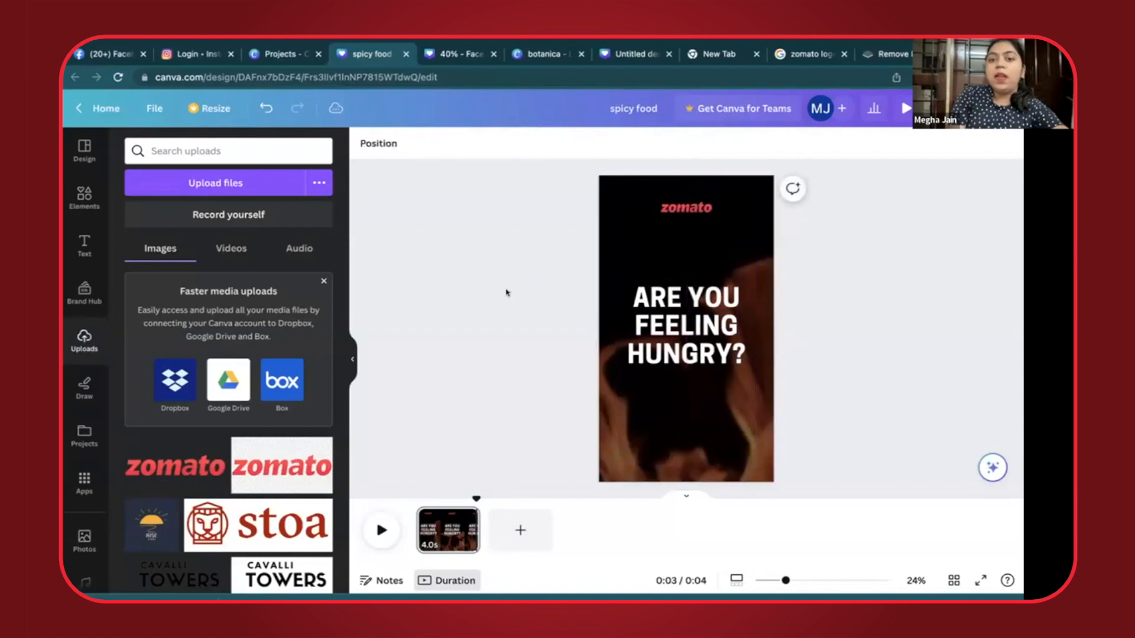
{"action": "left_click", "coordinate": [1010, 613]}
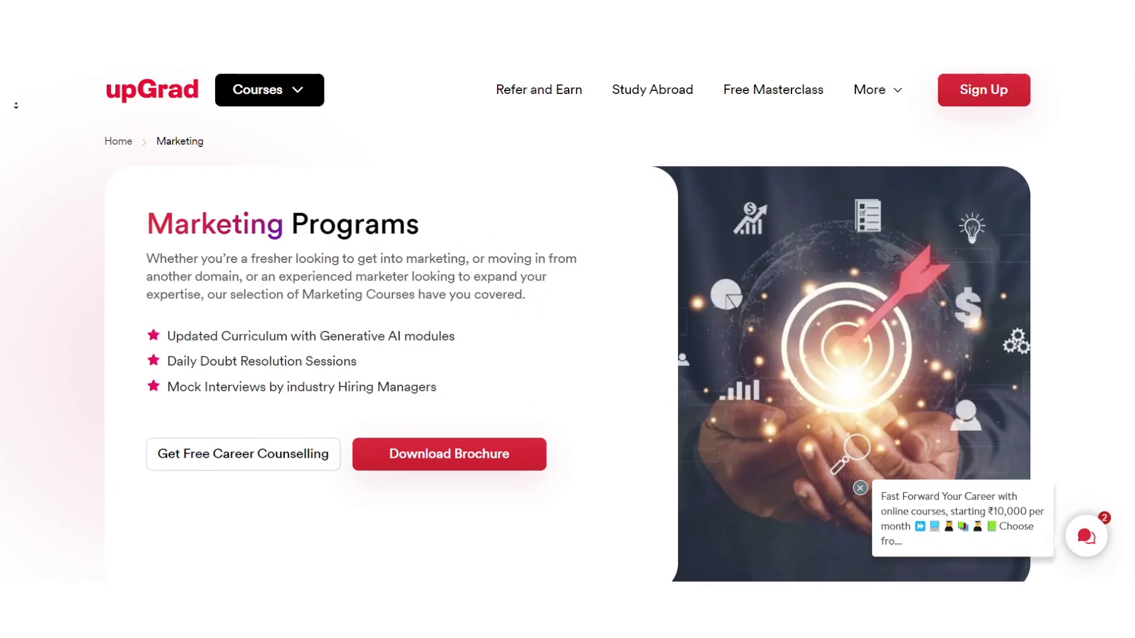
{"action": "scroll", "coordinate": [14, 128], "scroll_direction": "down", "scroll_amount": 3}
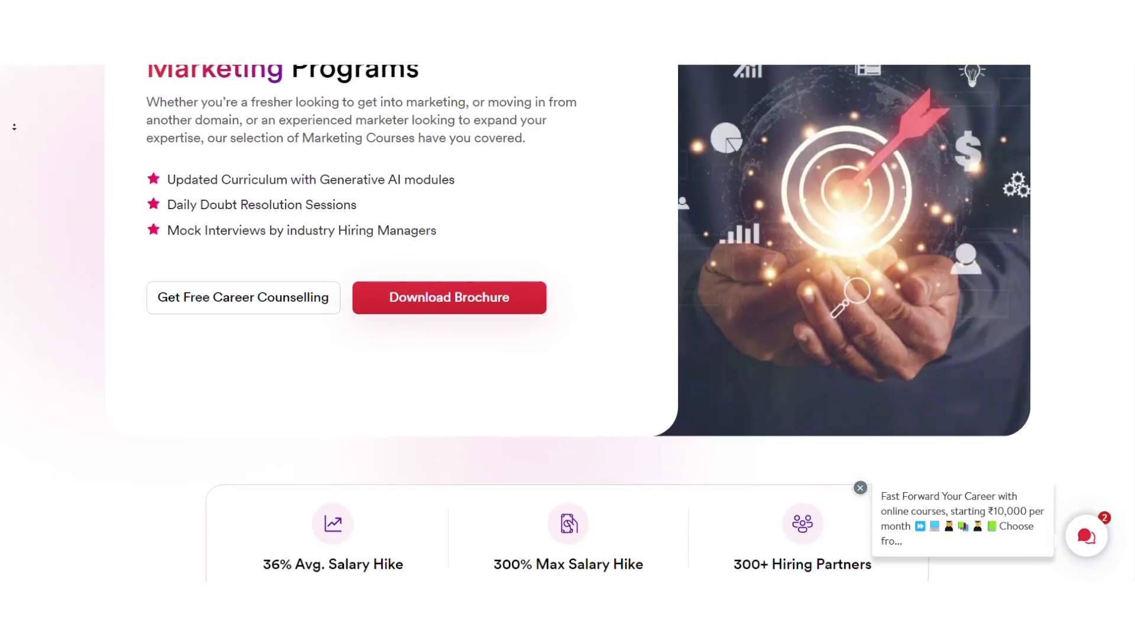
{"action": "scroll", "coordinate": [14, 127], "scroll_direction": "down", "scroll_amount": 4}
{"action": "scroll", "coordinate": [12, 125], "scroll_direction": "down", "scroll_amount": 4}
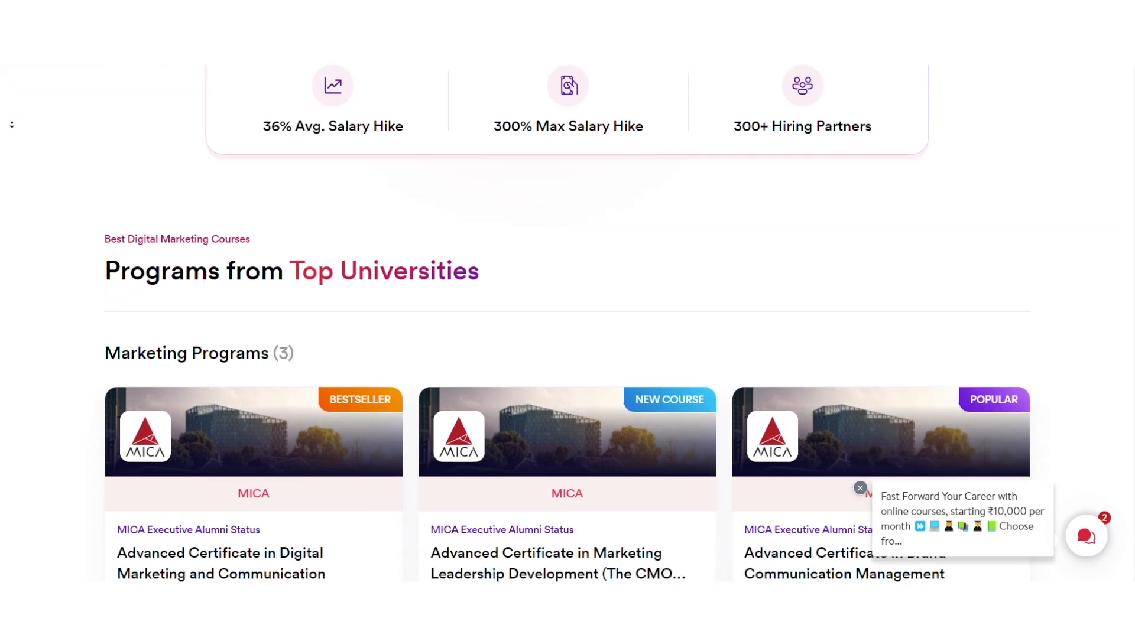
{"action": "scroll", "coordinate": [12, 125], "scroll_direction": "down", "scroll_amount": 4}
{"action": "scroll", "coordinate": [12, 124], "scroll_direction": "down", "scroll_amount": 2}
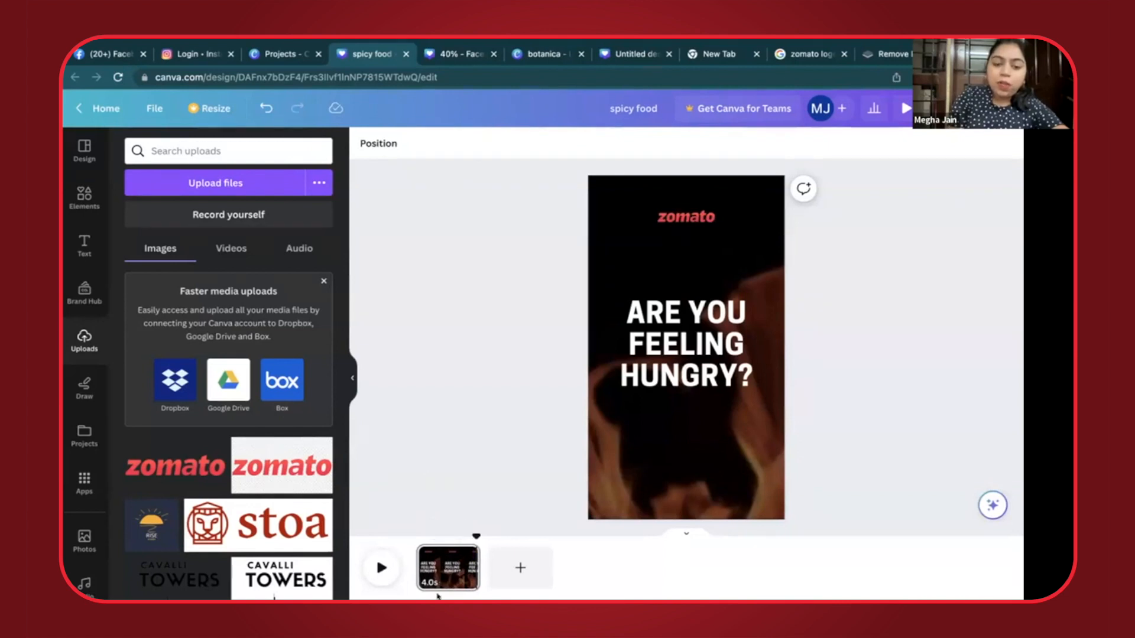
- Duplicate the page with the ARE YOU FEELING HUNGRY? title to make a second 4.0-second page
{"action": "scroll", "coordinate": [438, 596], "scroll_direction": "up", "scroll_amount": 5}
{"action": "left_click", "coordinate": [513, 485]}
{"action": "scroll", "coordinate": [516, 459], "scroll_direction": "down", "scroll_amount": 2}
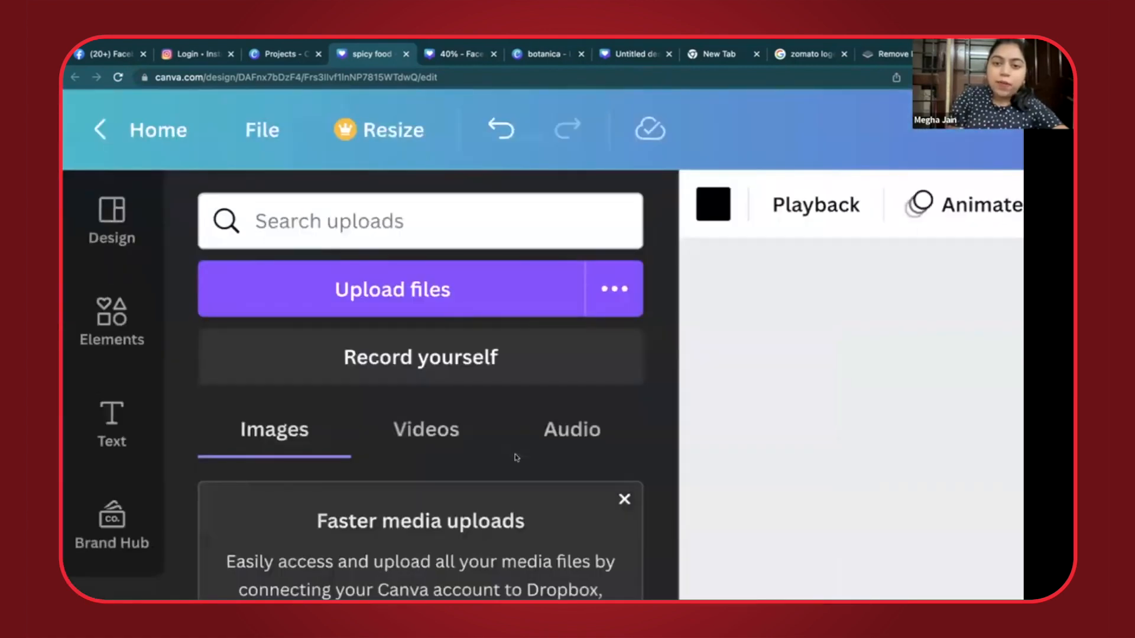
{"action": "scroll", "coordinate": [517, 458], "scroll_direction": "down", "scroll_amount": 5}
{"action": "left_click", "coordinate": [514, 353]}
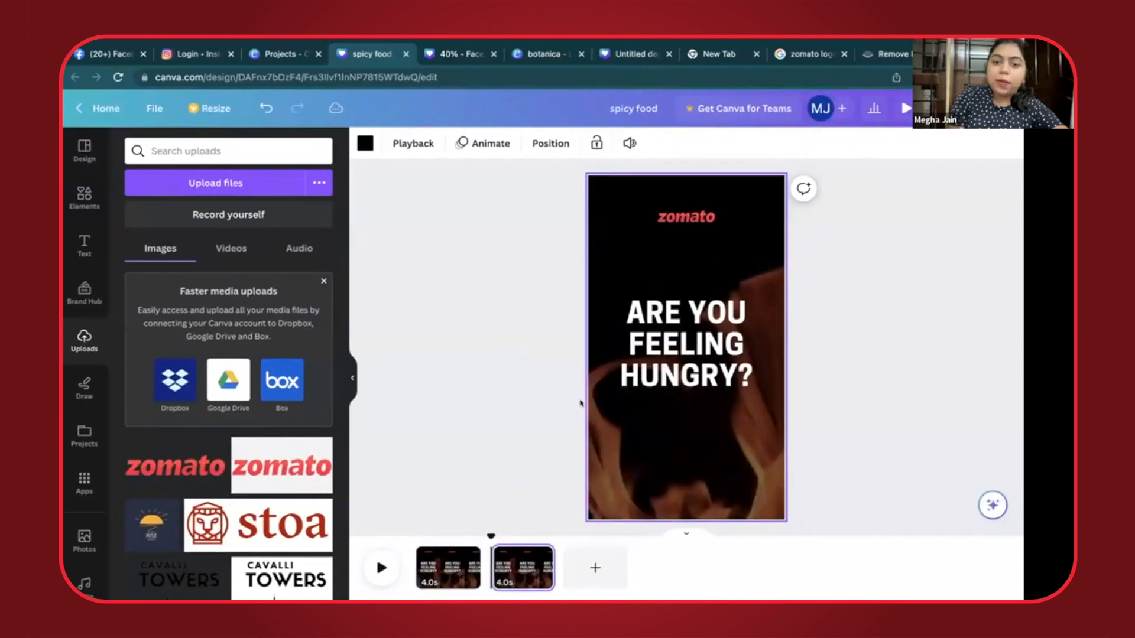
- Replace the second page's title with "DON'T WORRY! WE'VE GOT YOU COVERED" and shrink it to fit the page on three lines
{"action": "double_click", "coordinate": [656, 384]}
{"action": "type", "text": "DON'T WORRY! WE'VE GOT YOU COVERED"}
{"action": "left_click_drag", "start_coordinate": [764, 298], "coordinate": [717, 339]}
{"action": "left_click", "coordinate": [546, 354]}
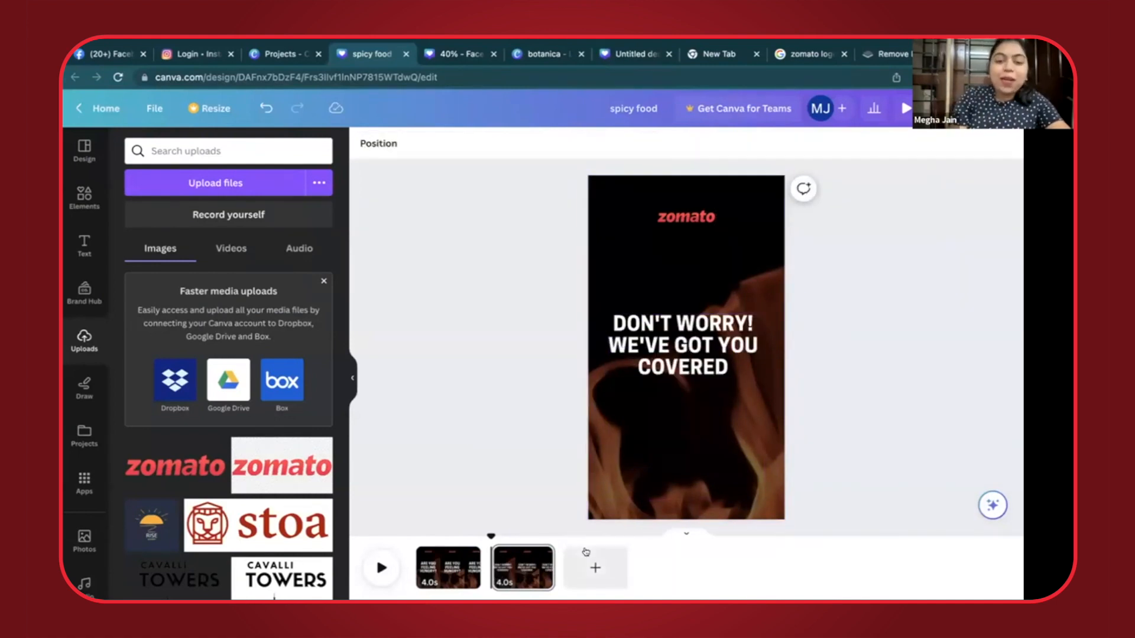
- Duplicate the second page and delete the title text from the copy
{"action": "left_click", "coordinate": [541, 554]}
{"action": "left_click", "coordinate": [602, 379]}
{"action": "left_click", "coordinate": [666, 349]}
{"action": "key", "text": "Delete"}
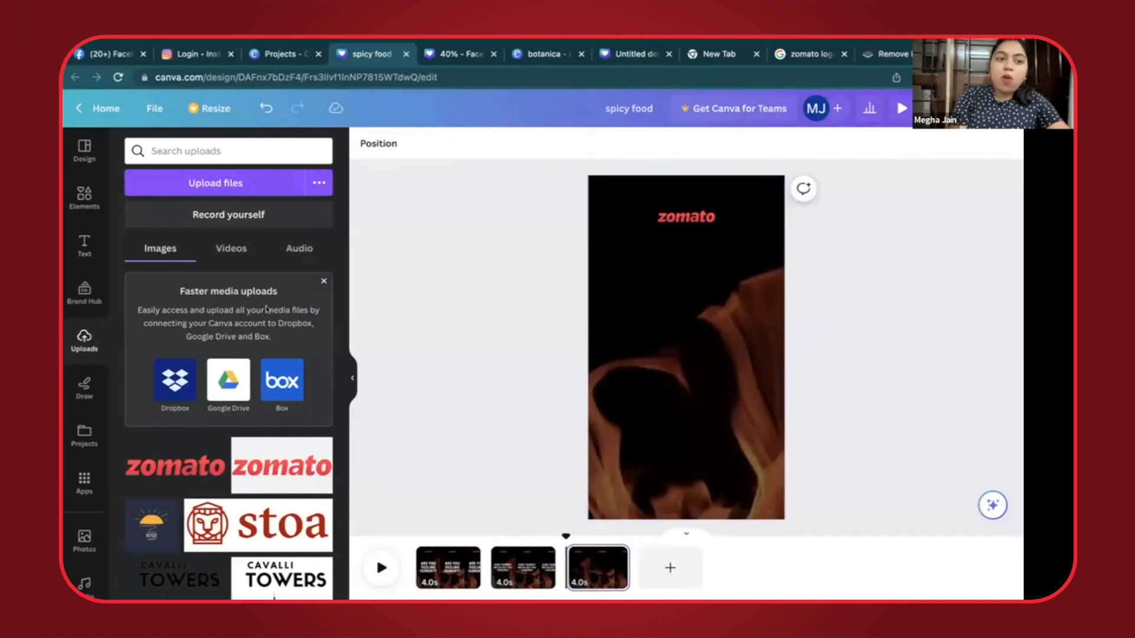
- Search the elements for burger and place the tall cut-out burger photo in the lower half of the third page
{"action": "left_click", "coordinate": [84, 197]}
{"action": "left_click", "coordinate": [155, 151]}
{"action": "type", "text": "budge"}
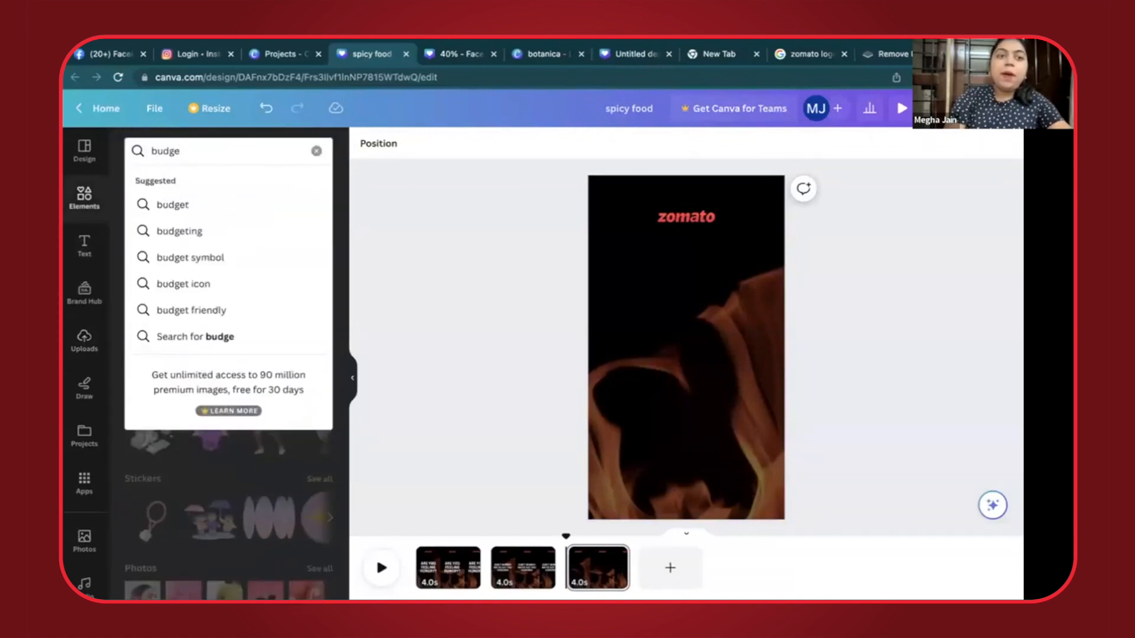
{"action": "type", "text": "rrger"}
{"action": "left_click", "coordinate": [145, 209]}
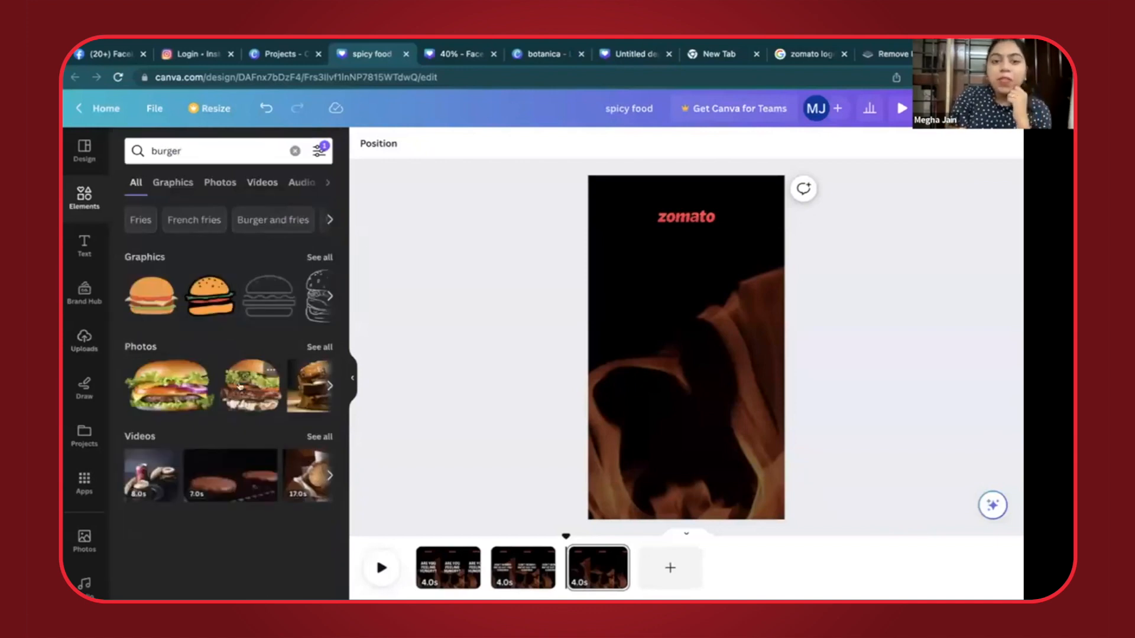
{"action": "left_click", "coordinate": [240, 387]}
{"action": "left_click_drag", "start_coordinate": [765, 280], "coordinate": [720, 320]}
{"action": "left_click_drag", "start_coordinate": [667, 374], "coordinate": [692, 405]}
{"action": "left_click", "coordinate": [523, 364]}
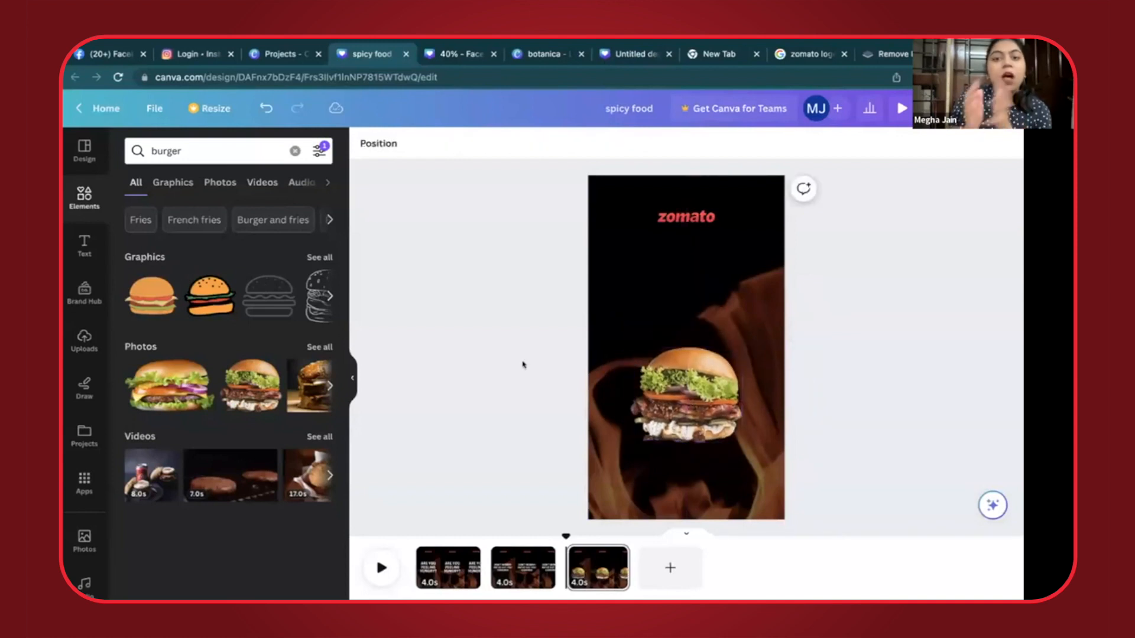
- Enlarge the burger photo to most of the page width and centre it below the Zomato logo
{"action": "left_click", "coordinate": [738, 439]}
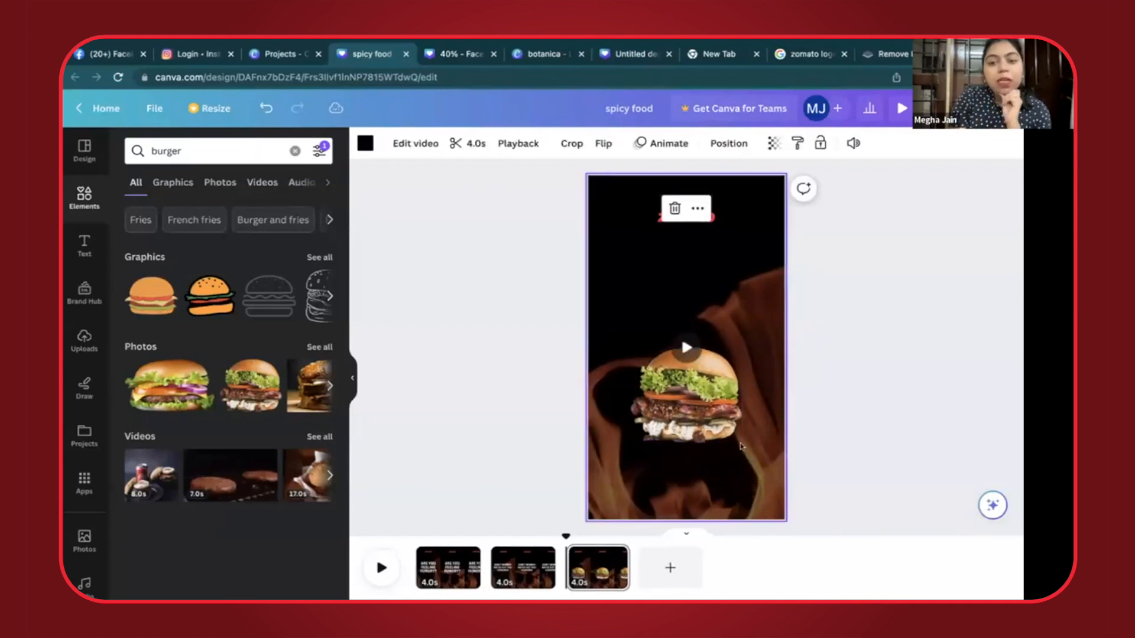
{"action": "left_click", "coordinate": [682, 342]}
{"action": "left_click_drag", "start_coordinate": [627, 343], "coordinate": [569, 336]}
{"action": "left_click_drag", "start_coordinate": [667, 398], "coordinate": [681, 375]}
{"action": "left_click", "coordinate": [500, 341]}
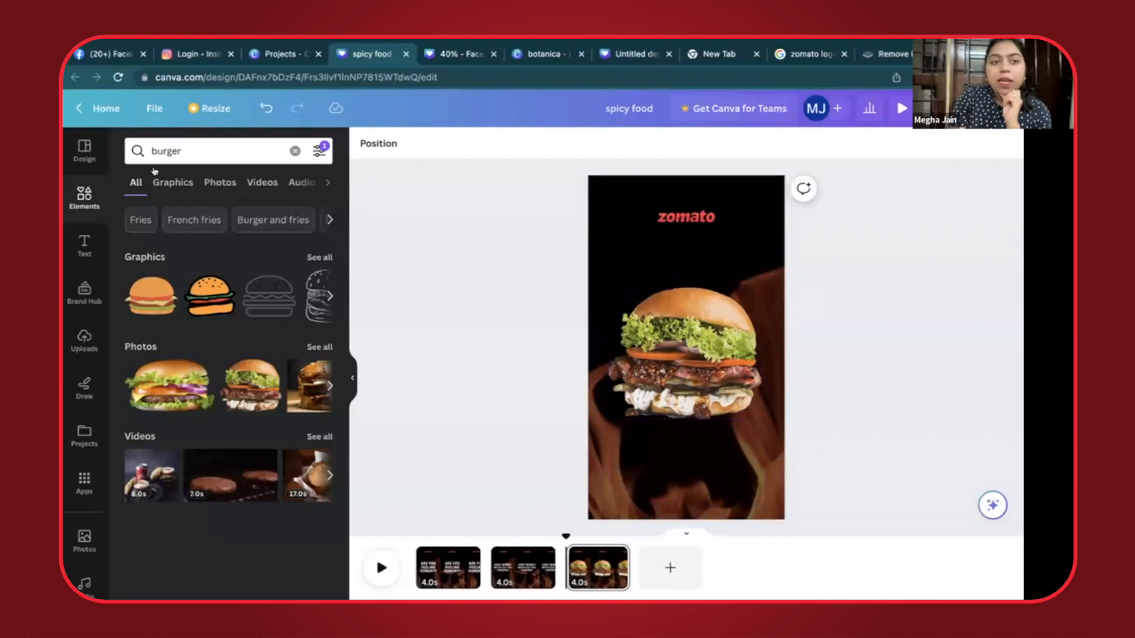
- Add a circle shape to the third page, enlarge it and position it over the burger's lower right corner
{"action": "left_click", "coordinate": [294, 152]}
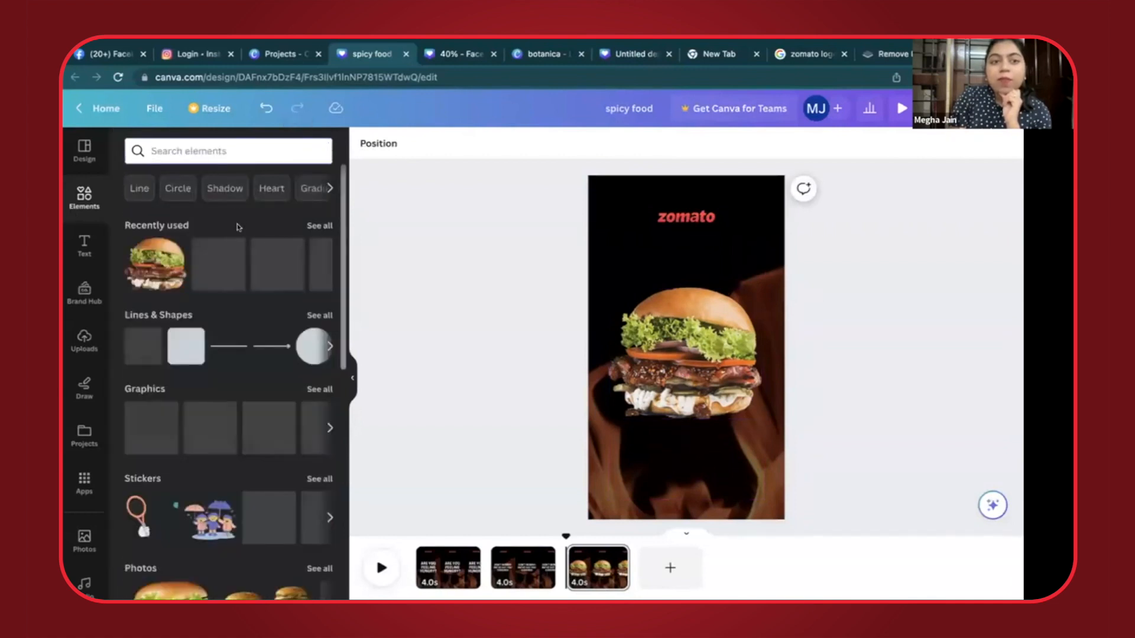
{"action": "left_click", "coordinate": [307, 347]}
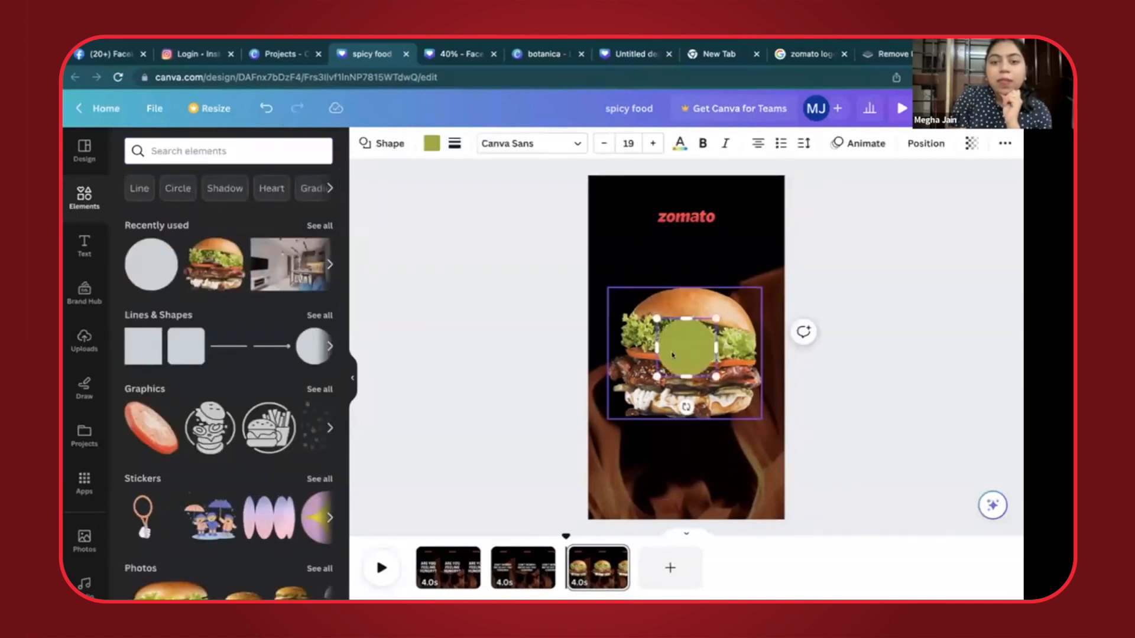
{"action": "left_click_drag", "start_coordinate": [656, 376], "coordinate": [719, 440]}
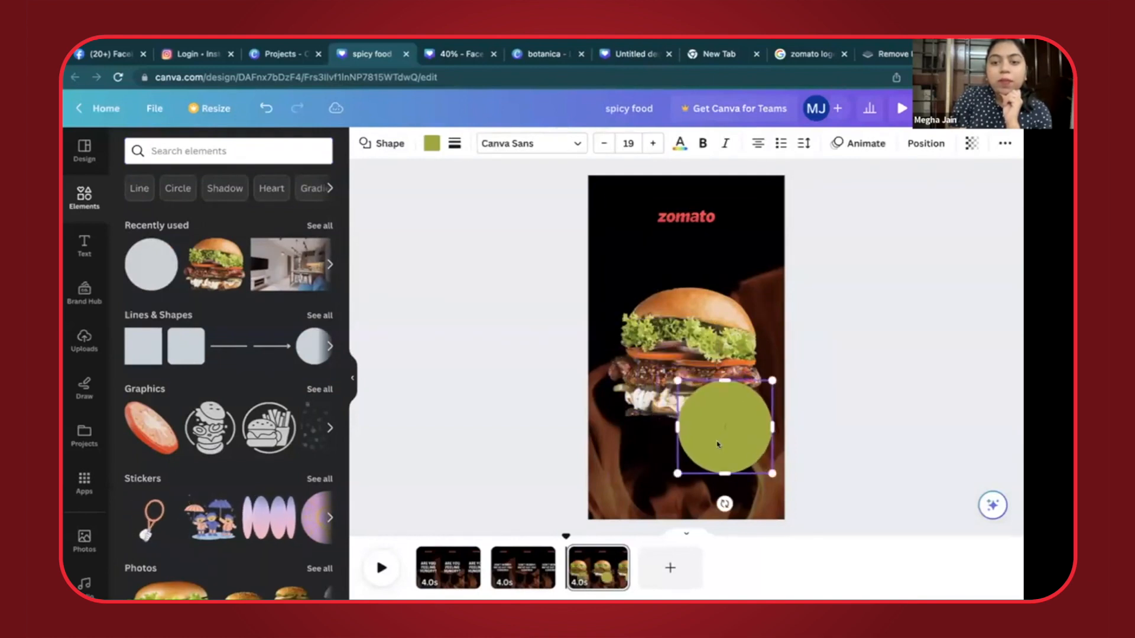
{"action": "left_click", "coordinate": [535, 418]}
- Change the circle's fill colour from green to yellow
{"action": "left_click", "coordinate": [700, 443]}
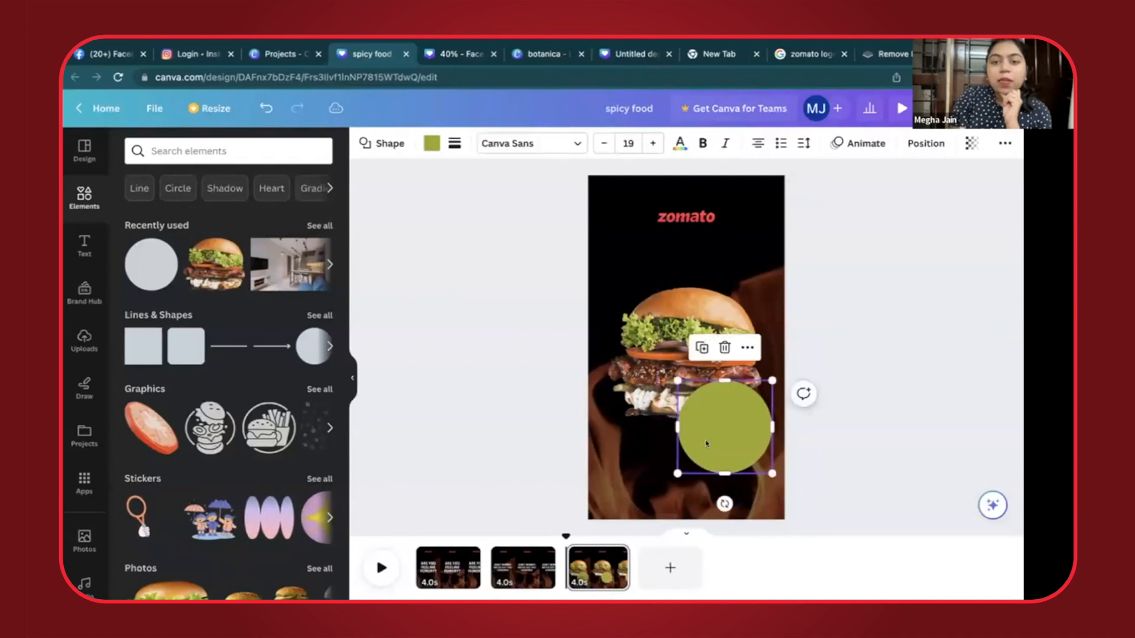
{"action": "left_click", "coordinate": [432, 143]}
{"action": "scroll", "coordinate": [268, 405], "scroll_direction": "down", "scroll_amount": 3}
{"action": "left_click", "coordinate": [248, 439]}
{"action": "left_click", "coordinate": [523, 402]}
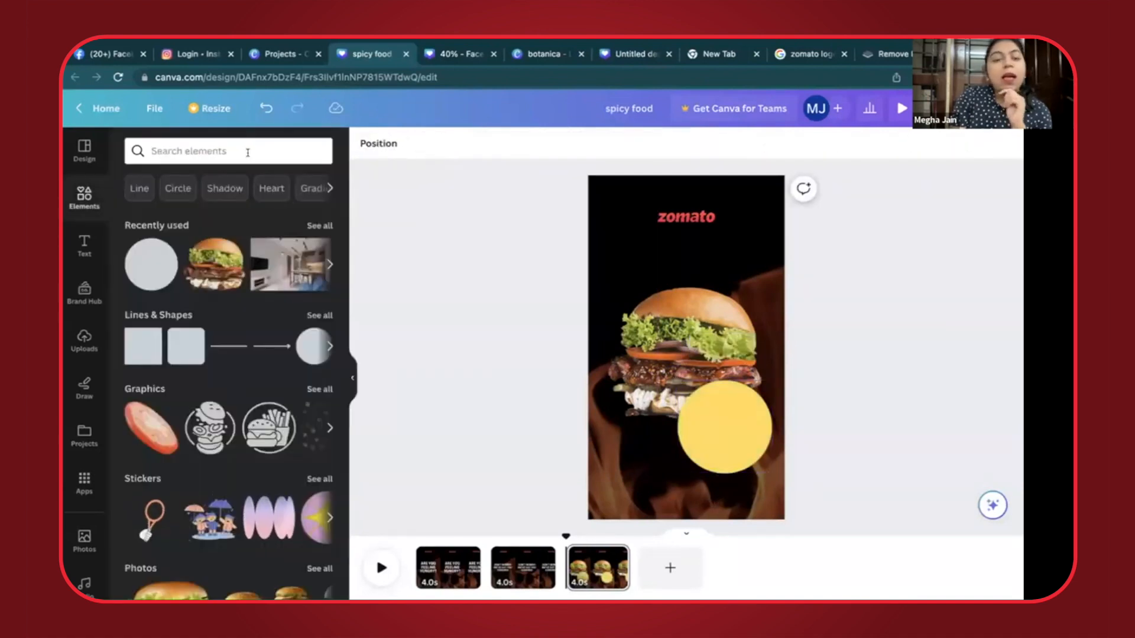
- Add a heading reading "FLAT 30% OFF" to the third page, with FLAT on its own line
{"action": "left_click", "coordinate": [76, 247]}
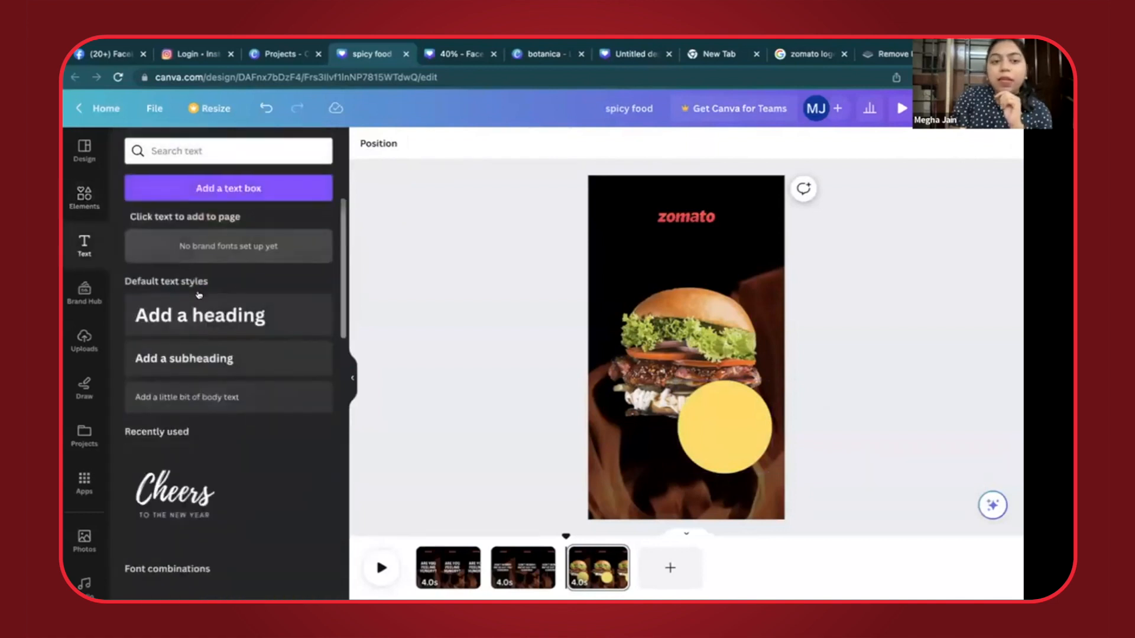
{"action": "left_click", "coordinate": [200, 315]}
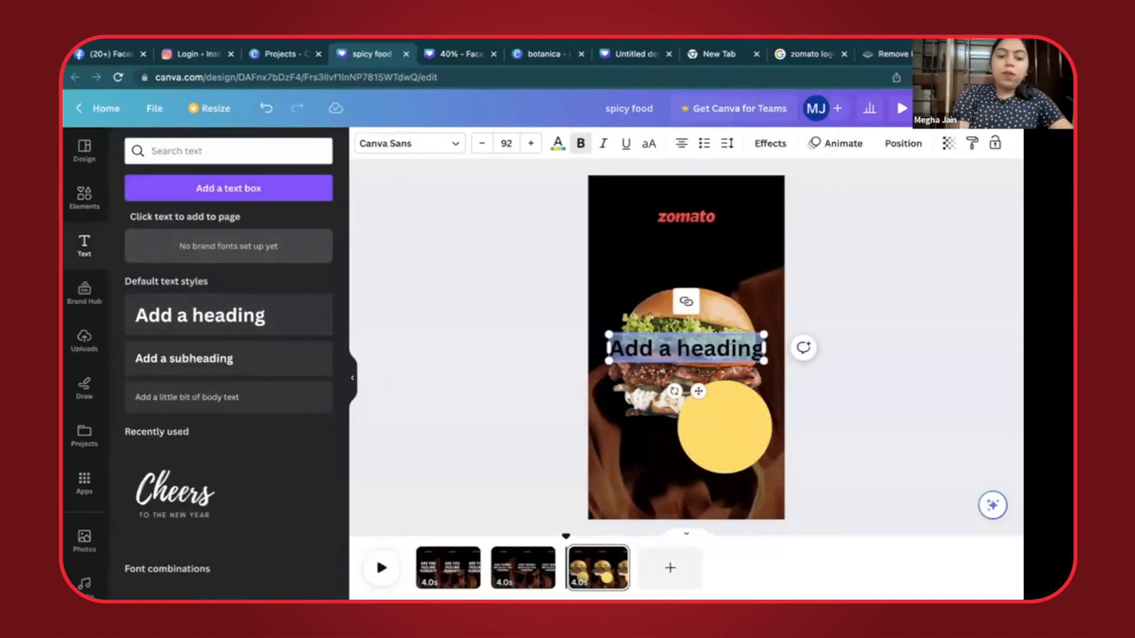
{"action": "type", "text": "FLAT 30% OFF"}
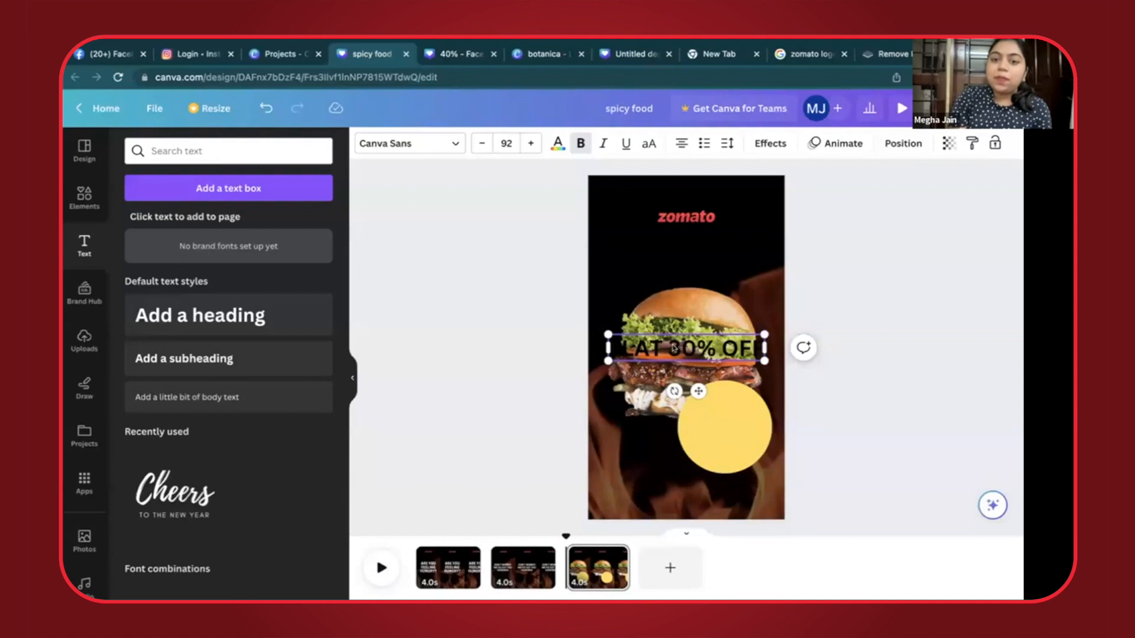
{"action": "key", "text": "Return"}
- Shrink the FLAT 30% OFF heading and centre it inside the yellow circle
{"action": "left_click_drag", "start_coordinate": [734, 333], "coordinate": [698, 355]}
{"action": "left_click_drag", "start_coordinate": [662, 368], "coordinate": [768, 458]}
{"action": "left_click", "coordinate": [613, 395]}
{"action": "left_click", "coordinate": [502, 377]}
{"action": "left_click", "coordinate": [762, 417]}
{"action": "left_click_drag", "start_coordinate": [764, 403], "coordinate": [715, 438]}
{"action": "left_click", "coordinate": [504, 476]}
{"action": "left_click", "coordinate": [707, 445]}
{"action": "left_click", "coordinate": [526, 427]}
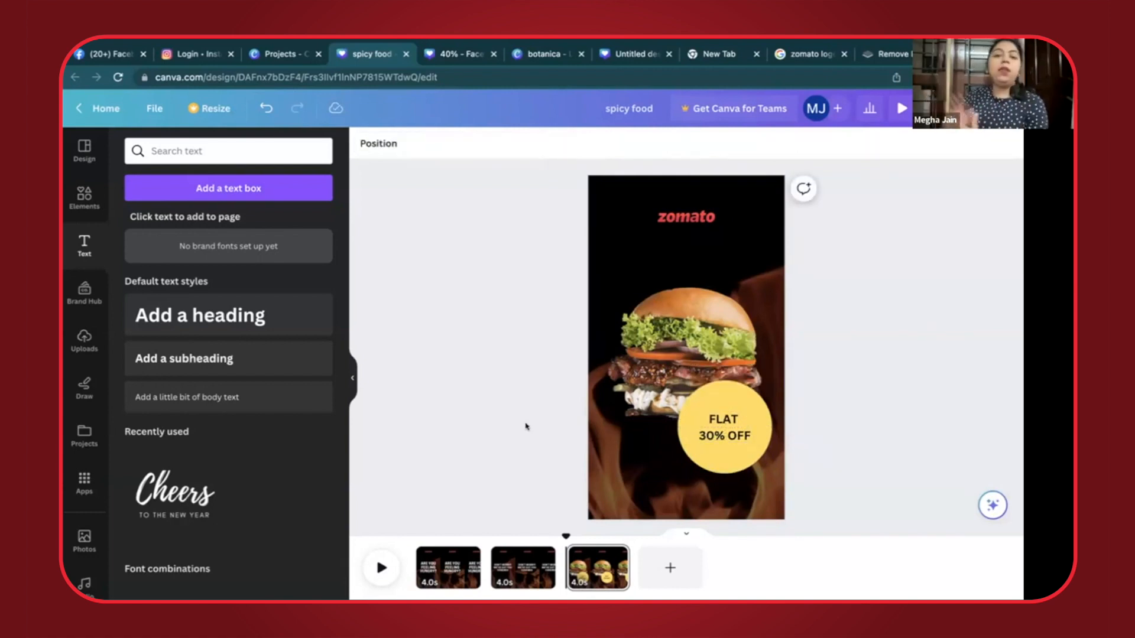
- Duplicate the third page and delete the burger photo from the copy, keeping the yellow offer circle
{"action": "left_click", "coordinate": [611, 552]}
{"action": "left_click", "coordinate": [676, 377]}
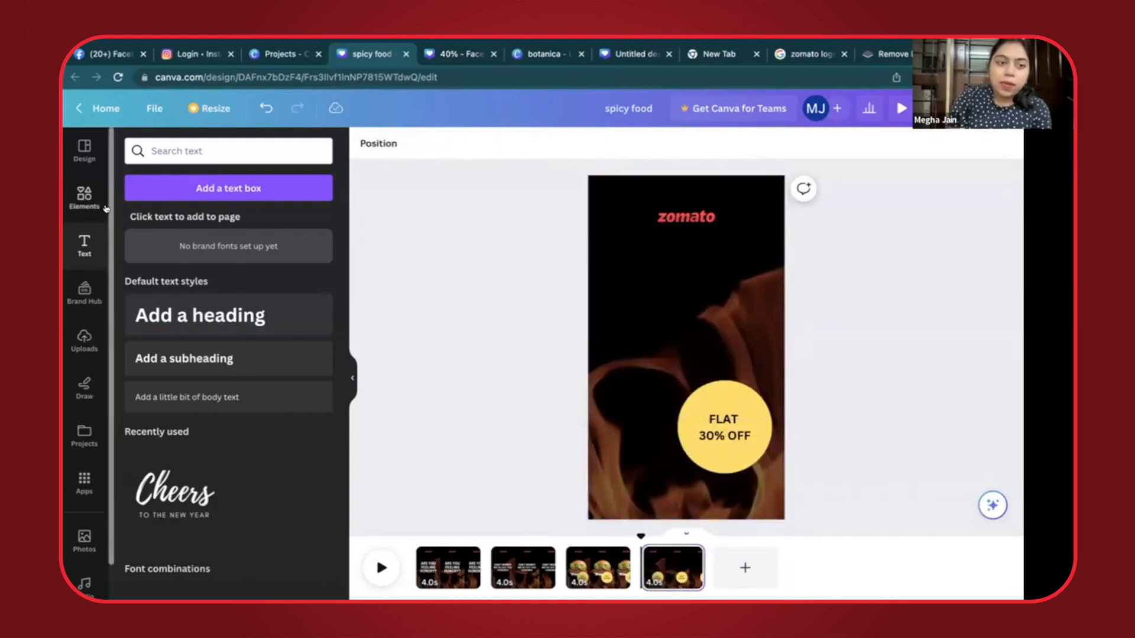
- Search the elements library for PASTA and browse the graphics results for a suitable dish
{"action": "left_click", "coordinate": [75, 203]}
{"action": "left_click", "coordinate": [217, 152]}
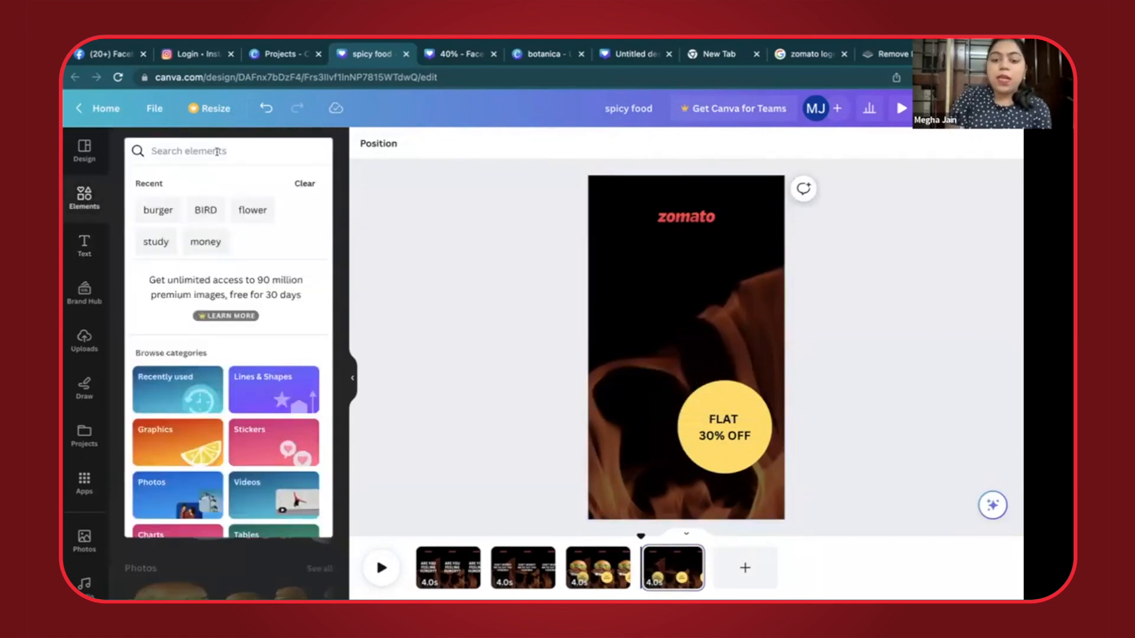
{"action": "type", "text": "PASTA"}
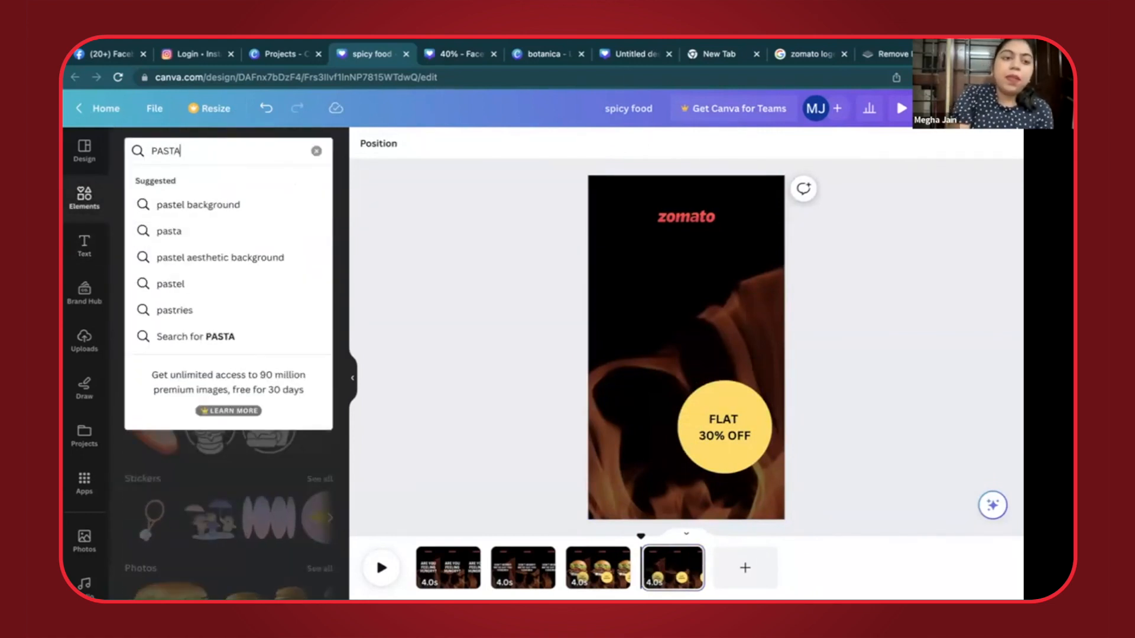
{"action": "key", "text": "Return"}
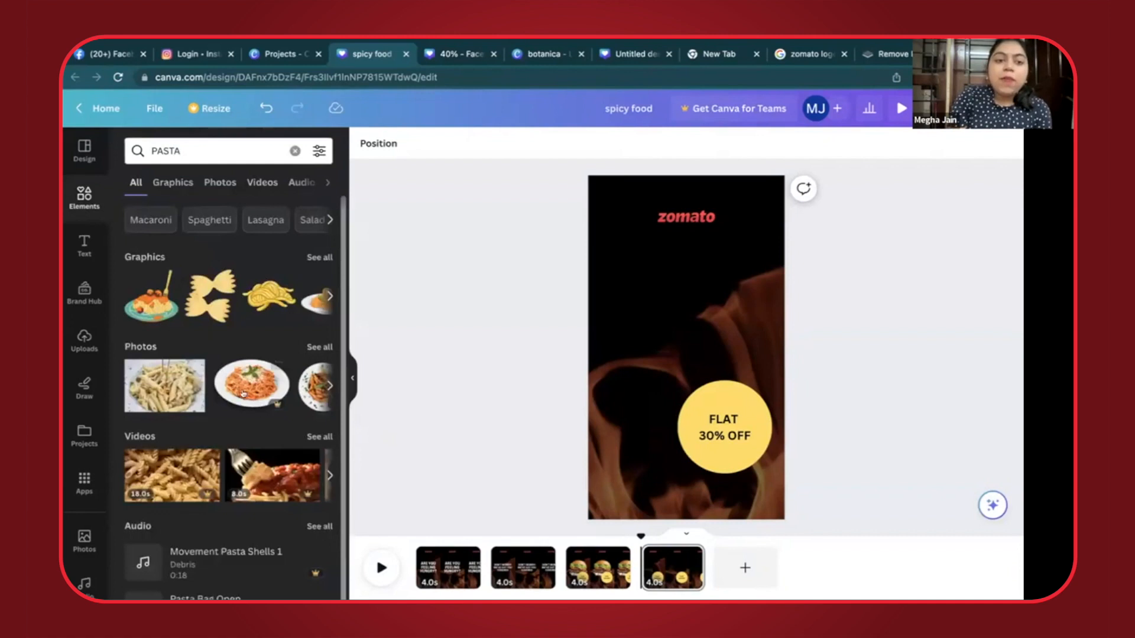
{"action": "left_click", "coordinate": [327, 296]}
{"action": "left_click", "coordinate": [327, 296]}
- Search the elements library for pav bhaji and browse the graphics results
{"action": "left_click", "coordinate": [192, 151]}
{"action": "double_click", "coordinate": [192, 151]}
{"action": "type", "text": "noodl"}
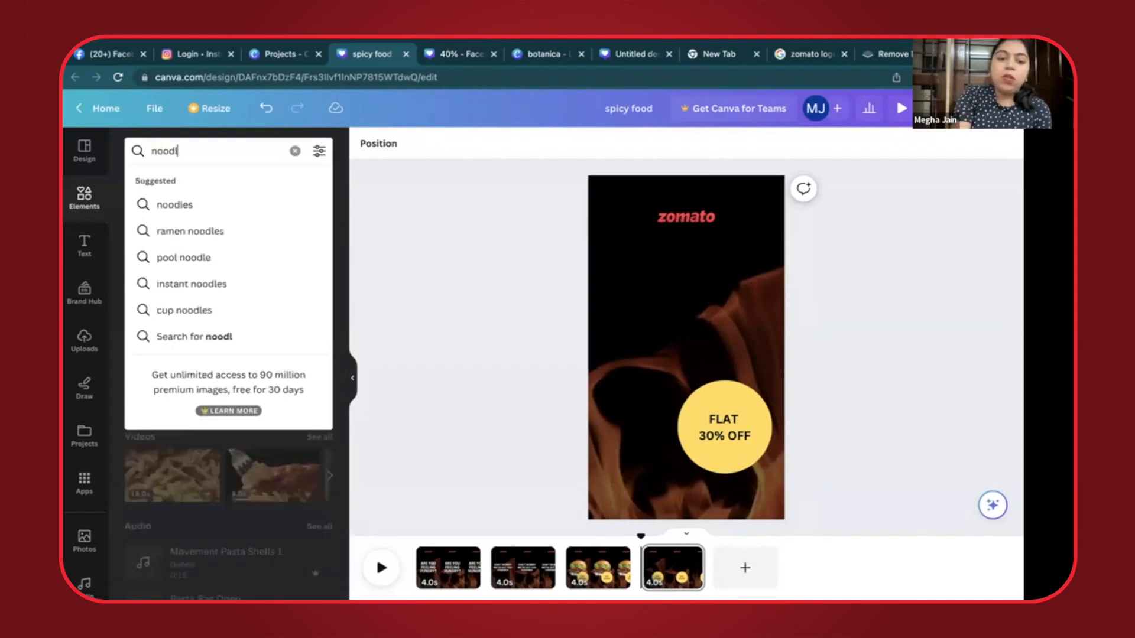
{"action": "key", "text": "BackSpace"}
{"action": "key", "text": "BackSpace"}
{"action": "key", "text": "BackSpace"}
{"action": "type", "text": "pav"}
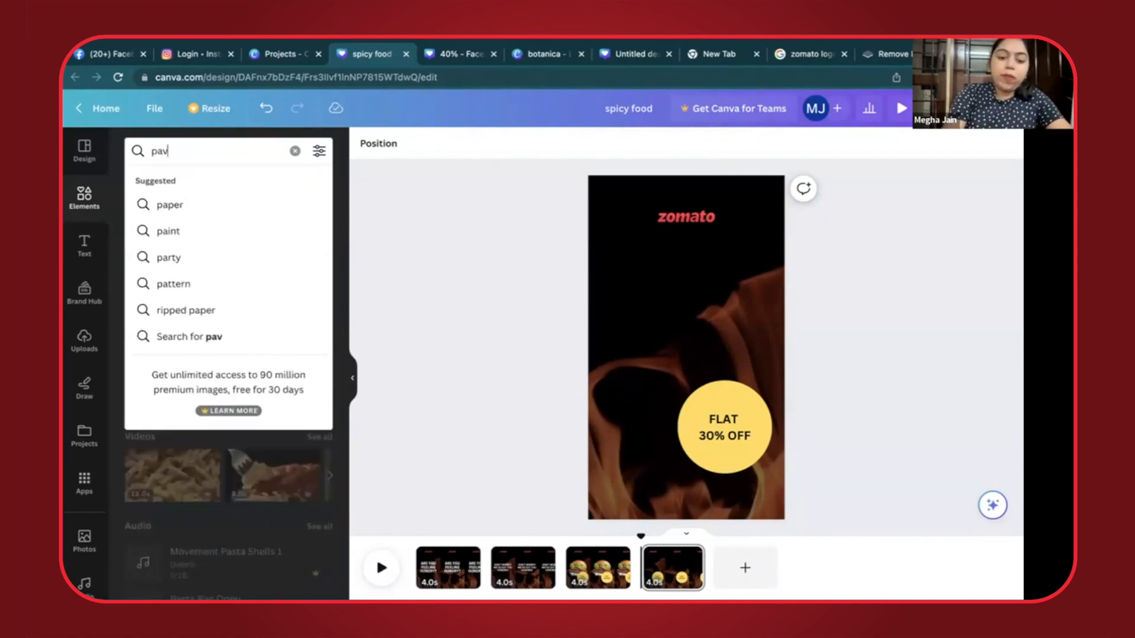
{"action": "type", "text": " bhaji"}
{"action": "key", "text": "Return"}
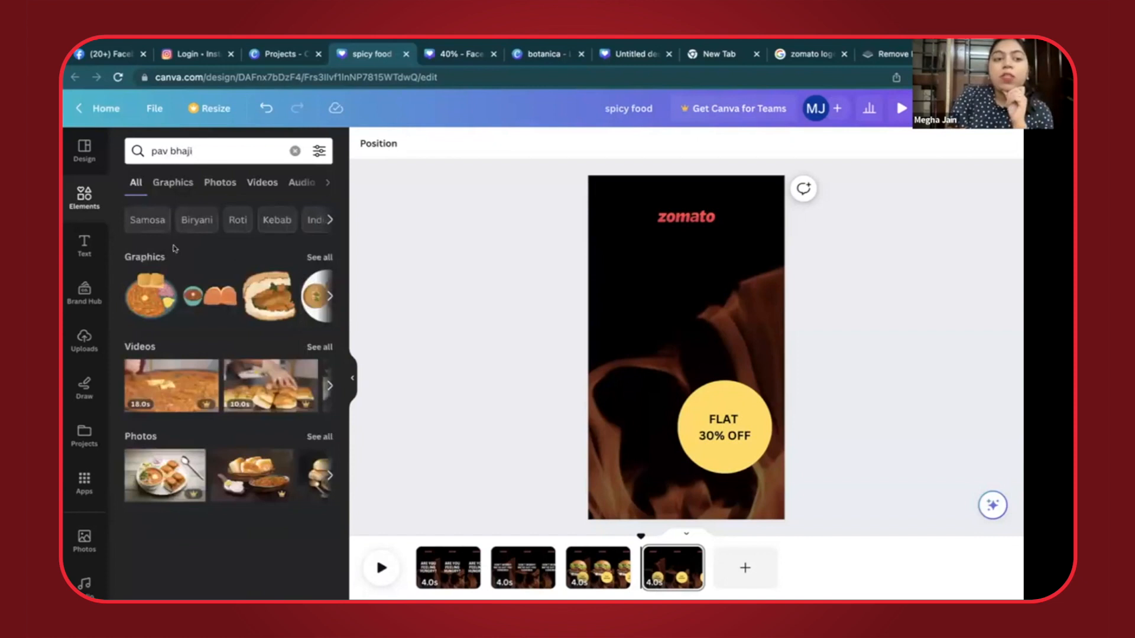
{"action": "left_click", "coordinate": [321, 298]}
{"action": "left_click", "coordinate": [322, 299]}
{"action": "left_click", "coordinate": [324, 299]}
- Search the elements for noodles, add the photo of noodles on a white plate to the fourth page and move it slightly lower
{"action": "left_click", "coordinate": [205, 141]}
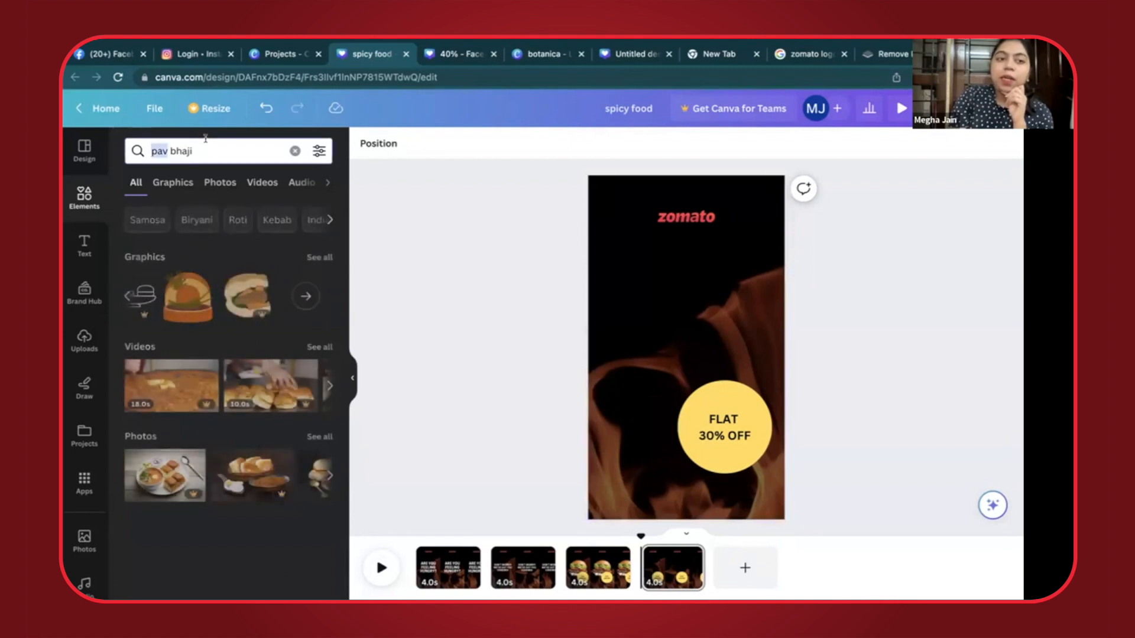
{"action": "type", "text": "noodl"}
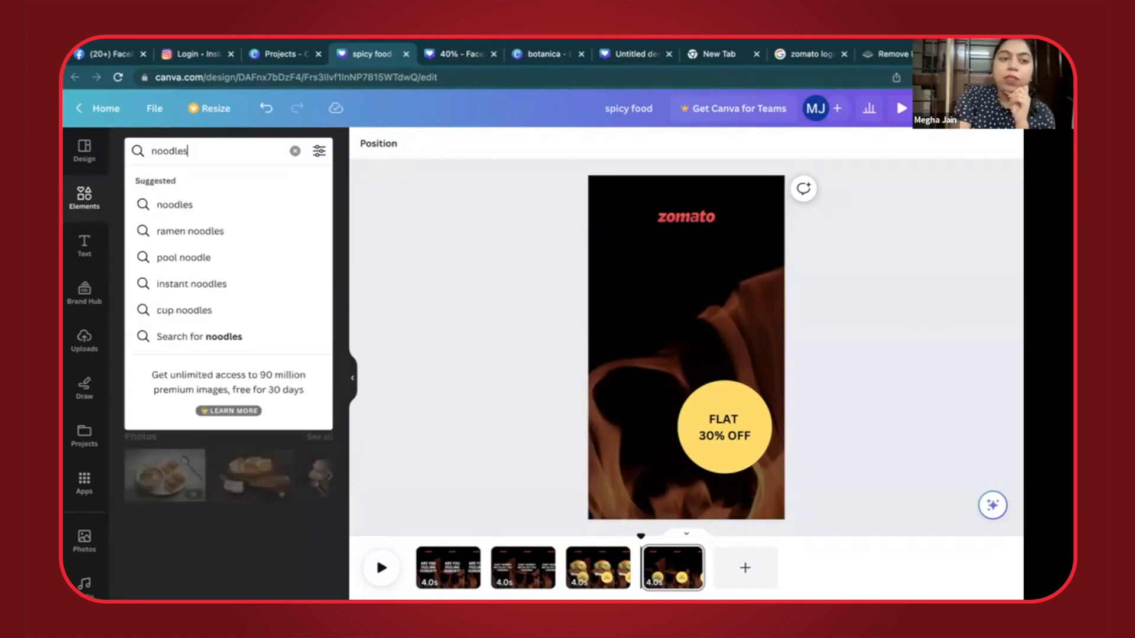
{"action": "type", "text": "es"}
{"action": "key", "text": "Return"}
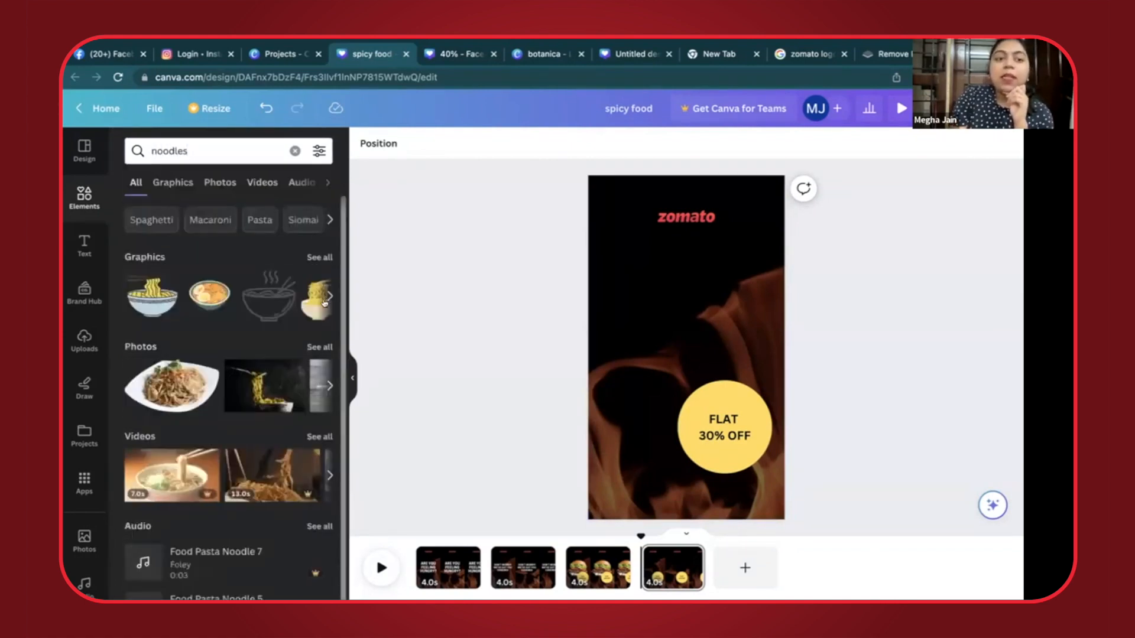
{"action": "left_click", "coordinate": [195, 372]}
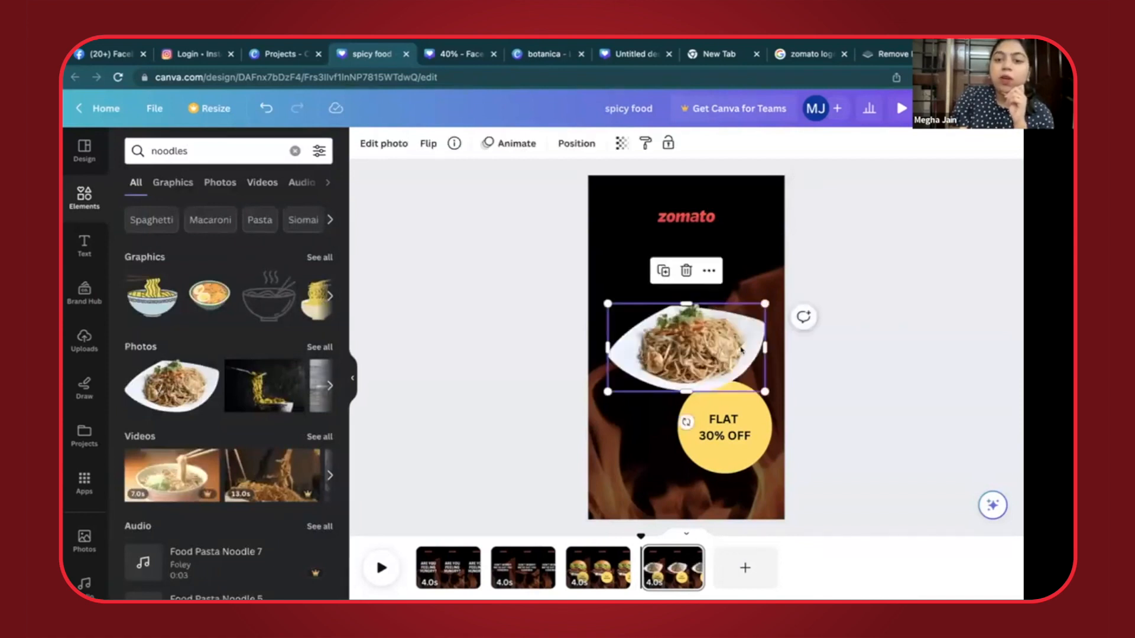
{"action": "left_click_drag", "start_coordinate": [700, 362], "coordinate": [699, 369]}
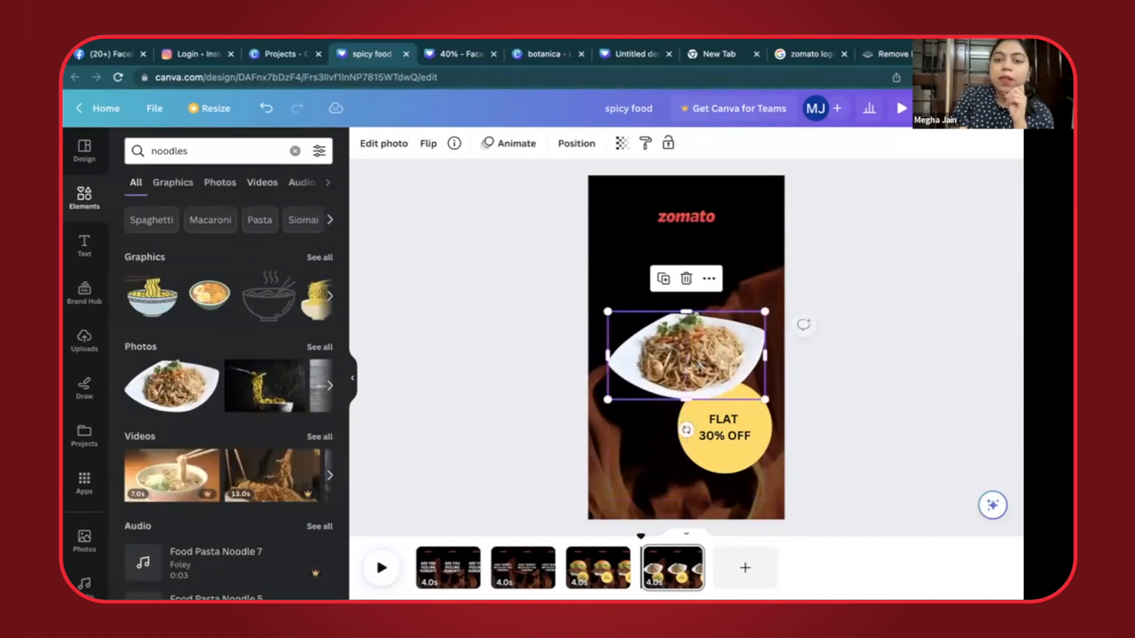
{"action": "left_click", "coordinate": [518, 408]}
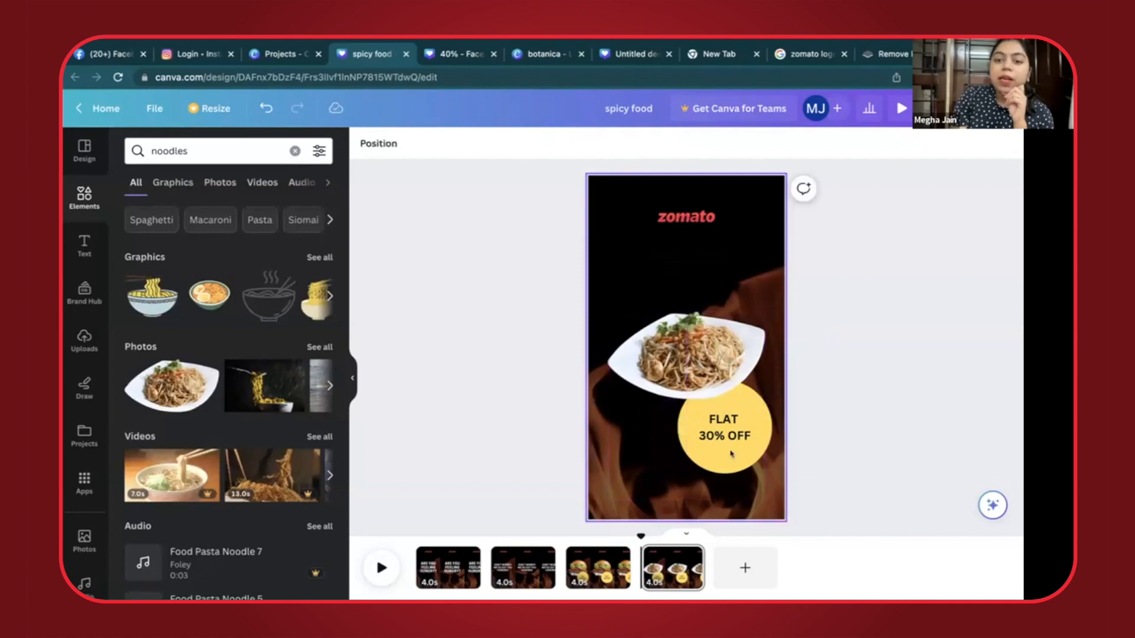
- Bring the yellow offer circle and its text in front of the noodles plate, and nudge the plate further down
{"action": "left_click", "coordinate": [721, 435]}
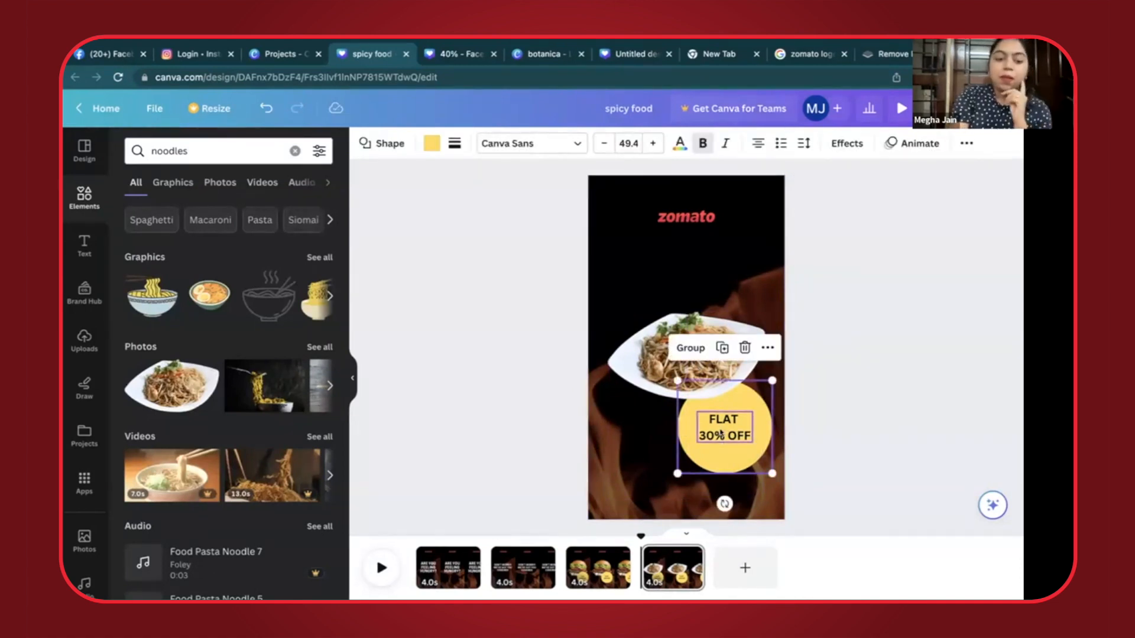
{"action": "key", "text": "super+x"}
{"action": "key", "text": "super+v"}
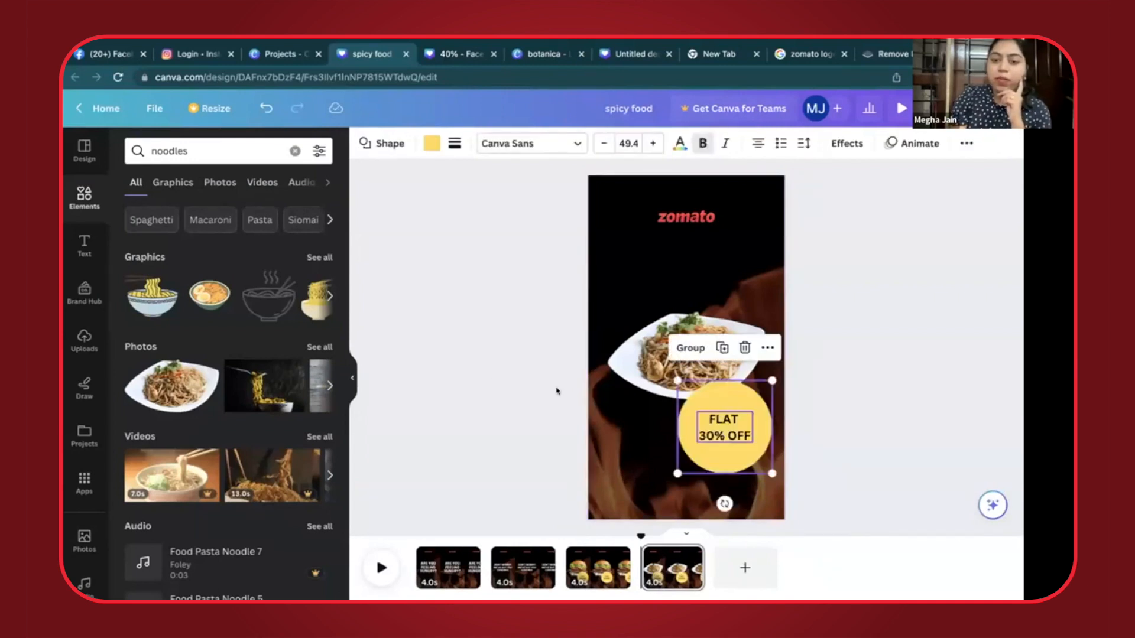
{"action": "left_click", "coordinate": [486, 381]}
{"action": "left_click", "coordinate": [687, 361]}
{"action": "left_click_drag", "start_coordinate": [687, 362], "coordinate": [686, 363]}
{"action": "left_click", "coordinate": [517, 373]}
- Change the offer text on the noodles page to "FLAT 20% OFF"
{"action": "left_click", "coordinate": [723, 437]}
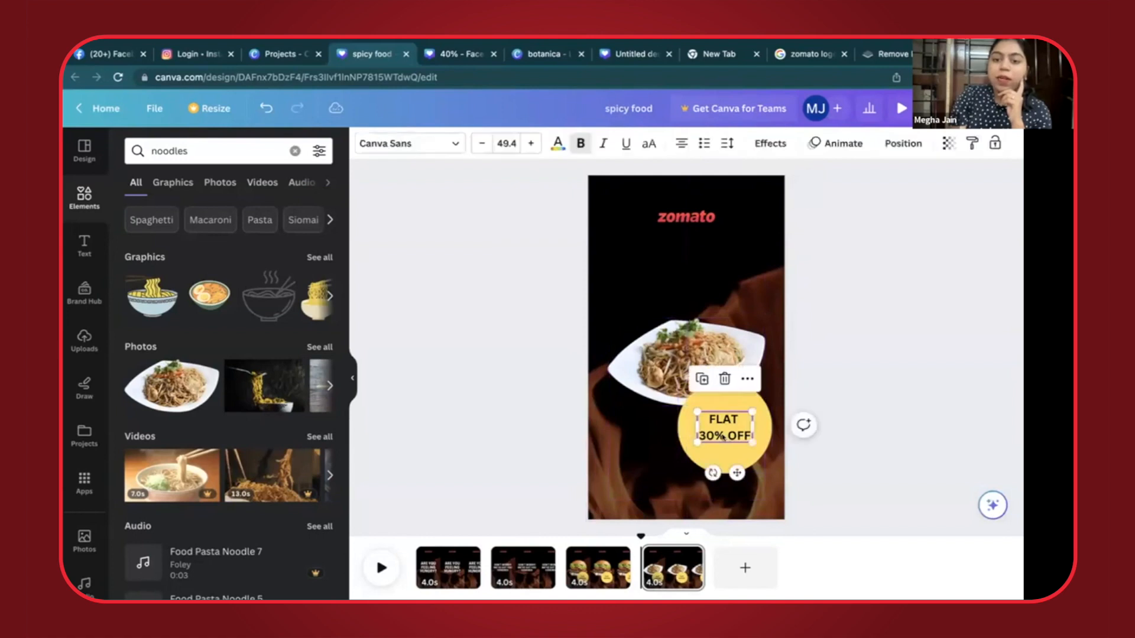
{"action": "left_click", "coordinate": [710, 436]}
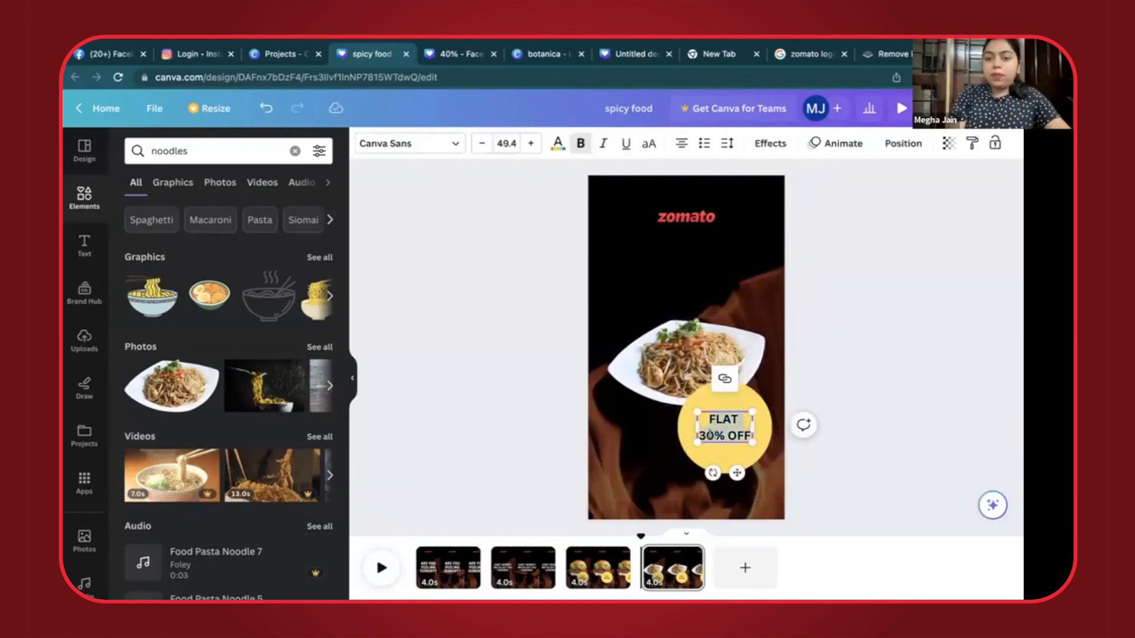
{"action": "left_click", "coordinate": [712, 435]}
{"action": "key", "text": "BackSpace"}
{"action": "key", "text": "BackSpace"}
{"action": "type", "text": "20"}
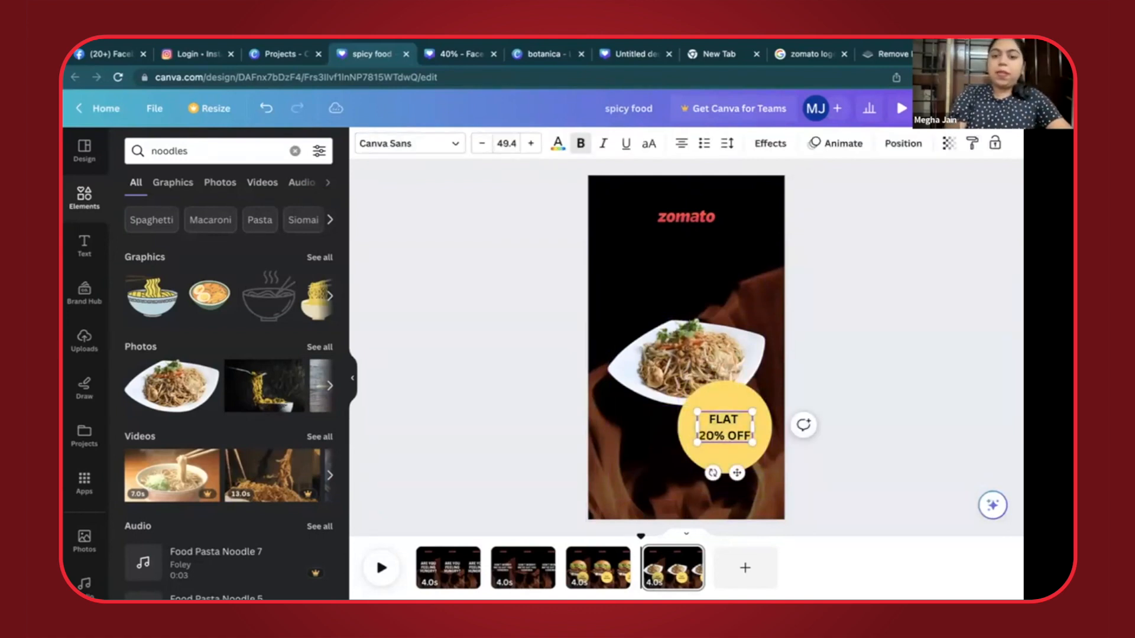
{"action": "left_click", "coordinate": [518, 419]}
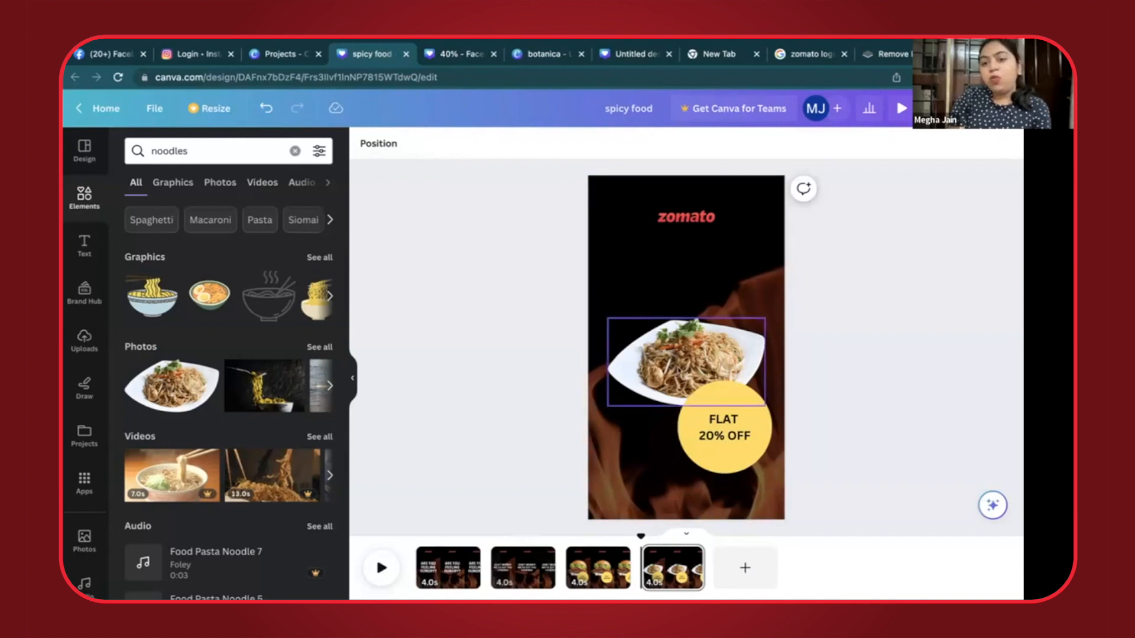
- Duplicate the noodles page and search the elements for french fries
{"action": "left_click", "coordinate": [687, 554]}
{"action": "left_click", "coordinate": [728, 376]}
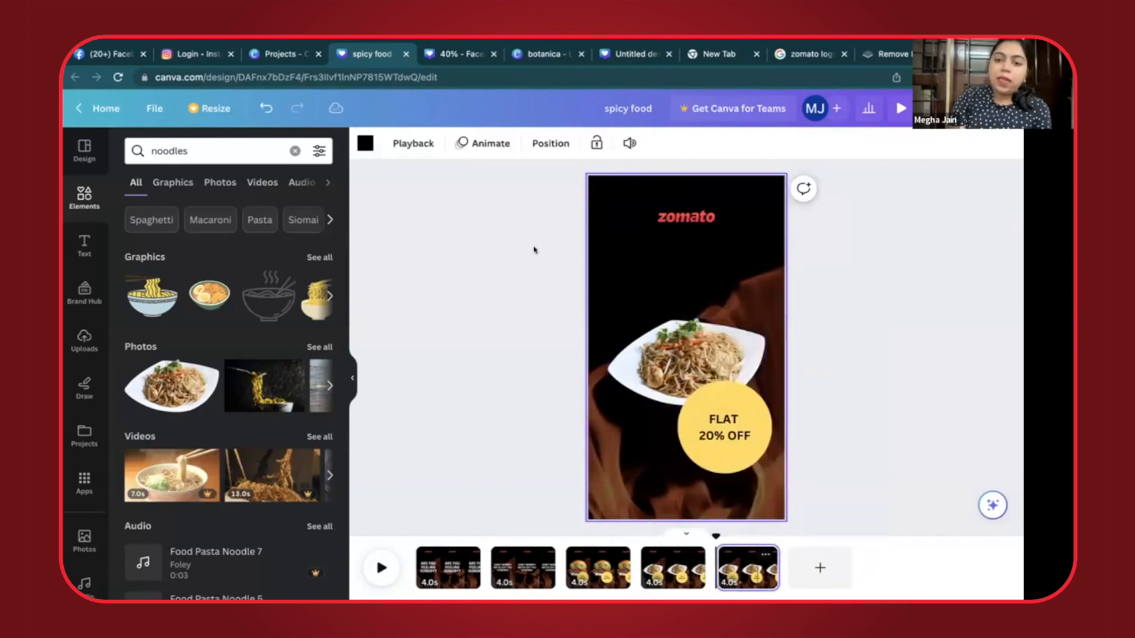
{"action": "double_click", "coordinate": [213, 153]}
{"action": "type", "text": "french fries"}
{"action": "key", "text": "Return"}
{"action": "left_click", "coordinate": [171, 385]}
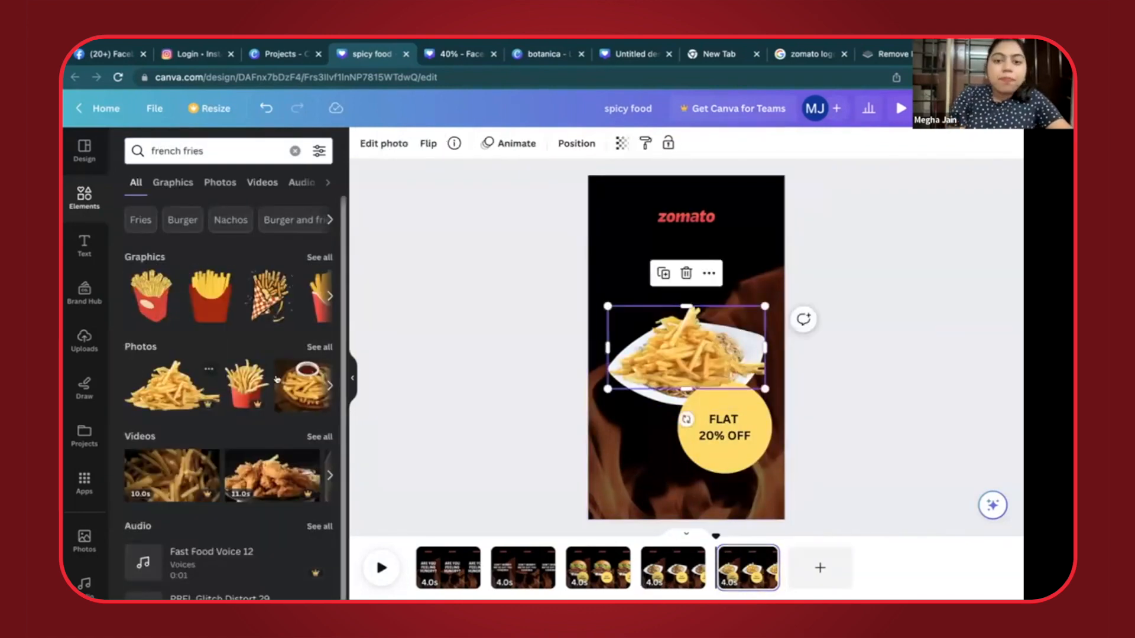
{"action": "key", "text": "Delete"}
{"action": "left_click", "coordinate": [330, 385]}
{"action": "left_click", "coordinate": [330, 385]}
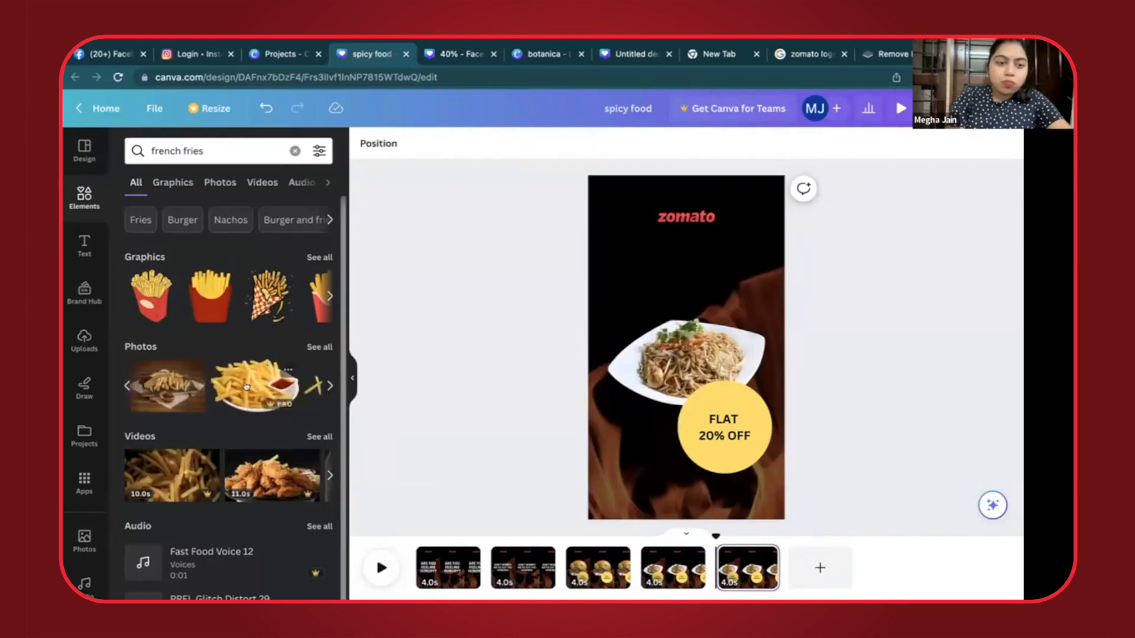
{"action": "left_click", "coordinate": [330, 386]}
- Replace the noodles photo on the duplicated page with the red box of french fries from the full photo results, shrunk beside the circle
{"action": "left_click", "coordinate": [318, 348]}
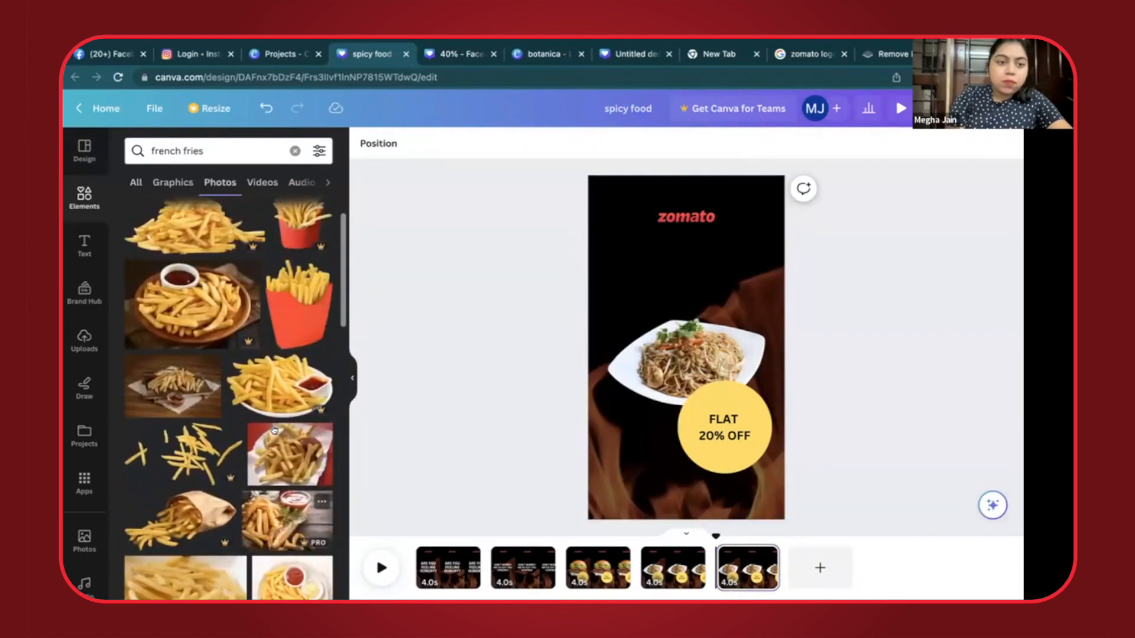
{"action": "left_click", "coordinate": [173, 400]}
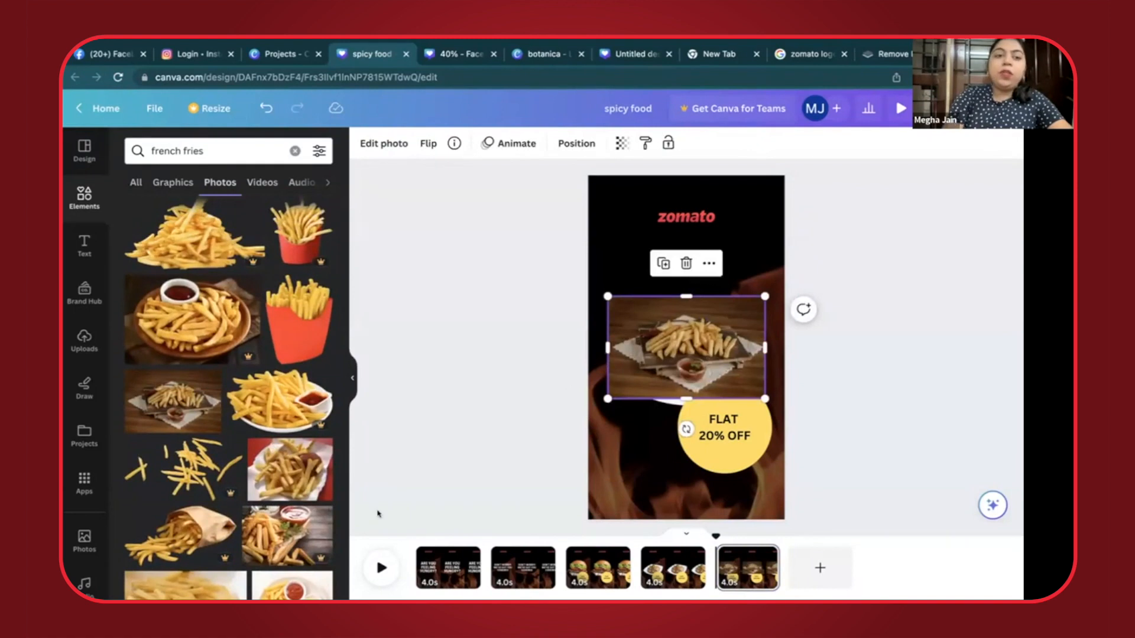
{"action": "key", "text": "Delete"}
{"action": "left_click", "coordinate": [629, 352]}
{"action": "key", "text": "Delete"}
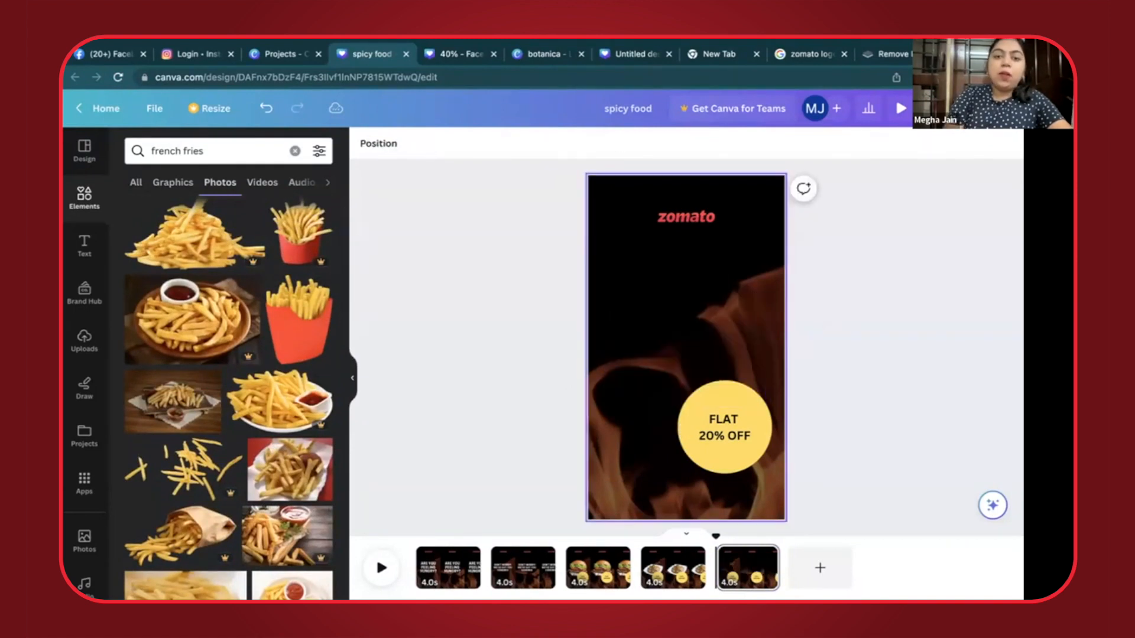
{"action": "left_click", "coordinate": [316, 314]}
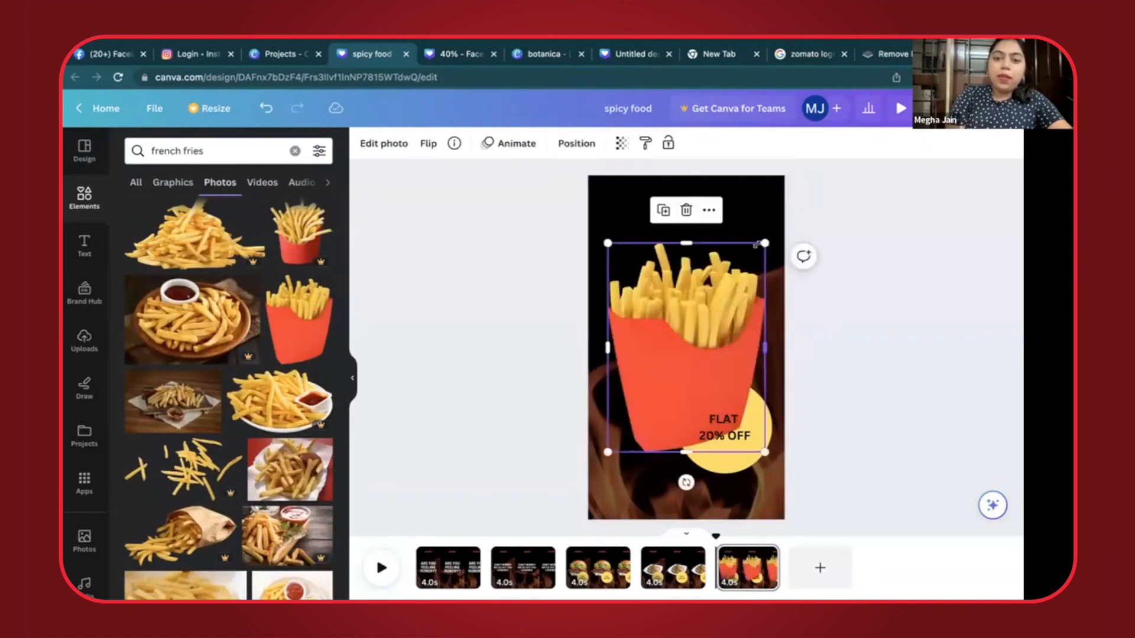
{"action": "left_click_drag", "start_coordinate": [744, 260], "coordinate": [739, 360]}
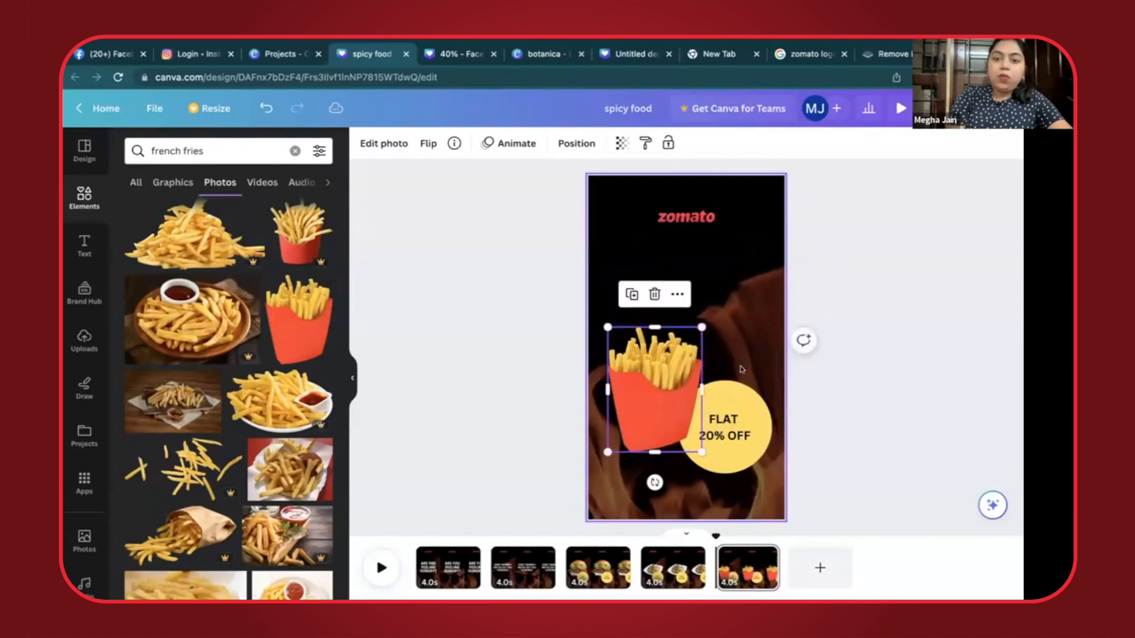
- Move the french fries to the middle of the page and bring the yellow offer circle with its text in front of them
{"action": "left_click", "coordinate": [740, 470]}
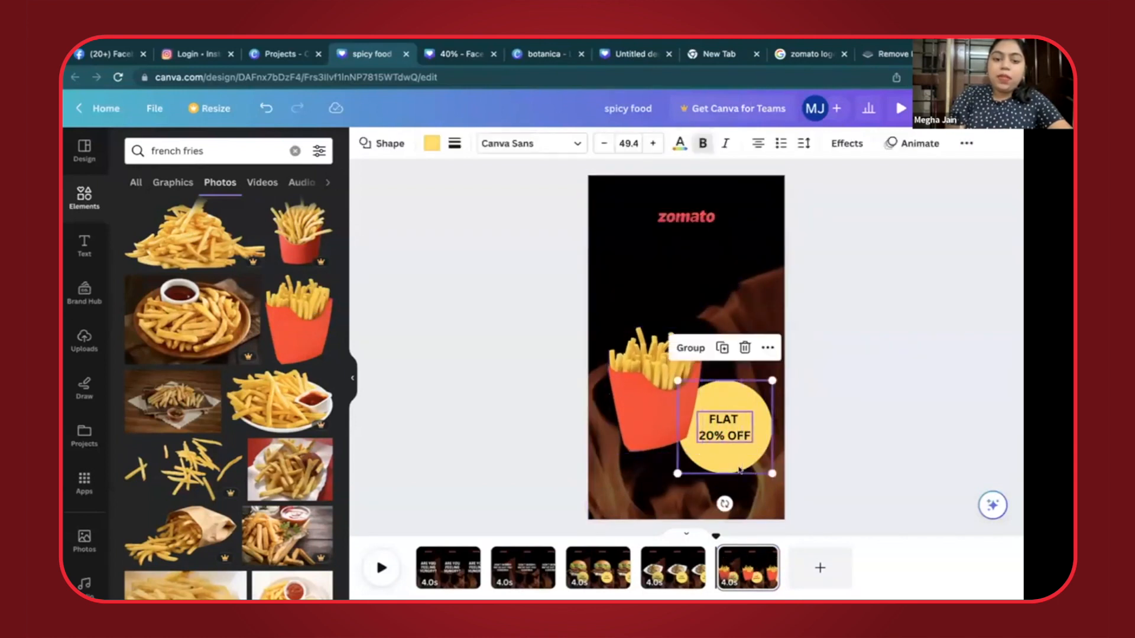
{"action": "key", "text": "Delete"}
{"action": "left_click", "coordinate": [651, 402]}
{"action": "left_click_drag", "start_coordinate": [650, 402], "coordinate": [681, 370]}
{"action": "key", "text": "ctrl+v"}
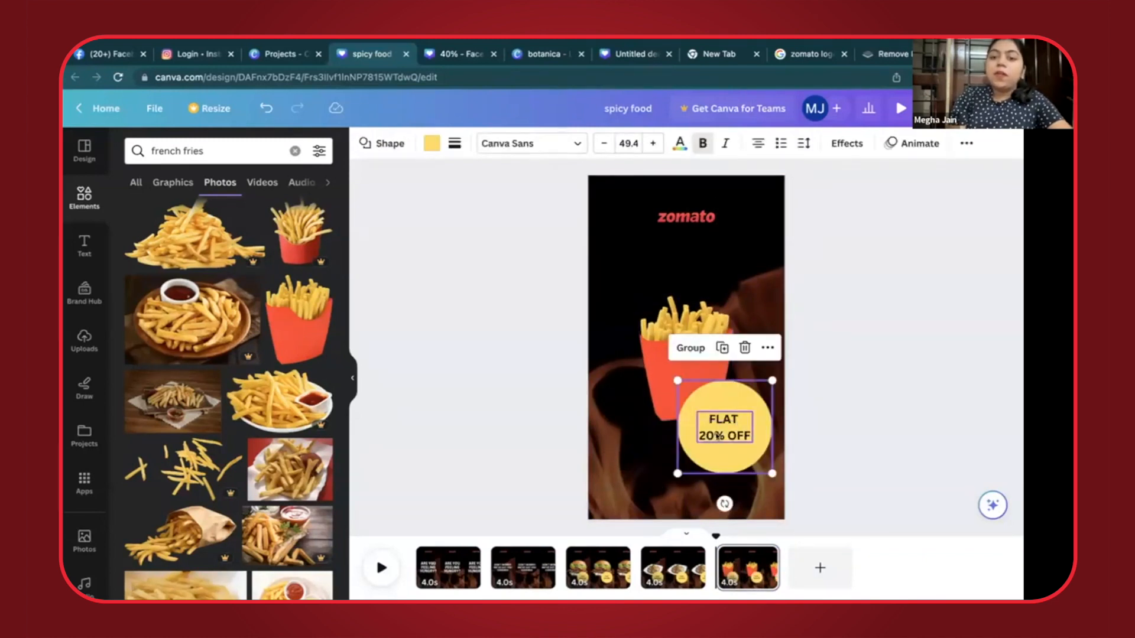
- Duplicate the "DON'T WORRY! WE'VE GOT YOU COVERED" page and replace the copy's text with "HERE ARE SOME SUGGESTIONS FOR YOU"
{"action": "left_click", "coordinate": [502, 592]}
{"action": "left_click", "coordinate": [438, 582]}
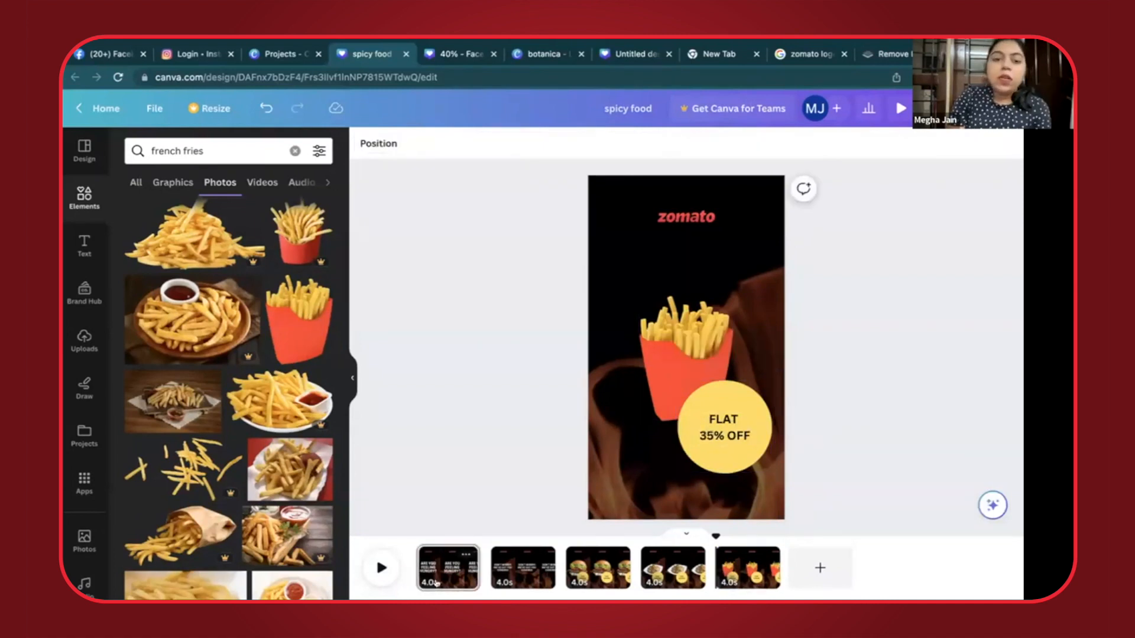
{"action": "left_click", "coordinate": [507, 560]}
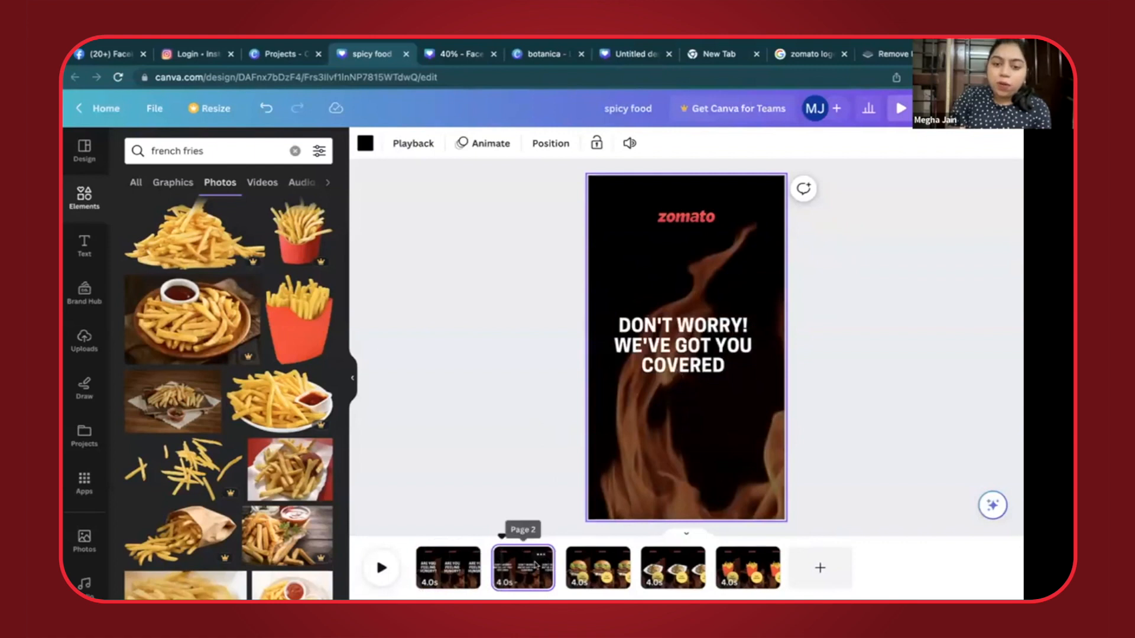
{"action": "right_click", "coordinate": [538, 559]}
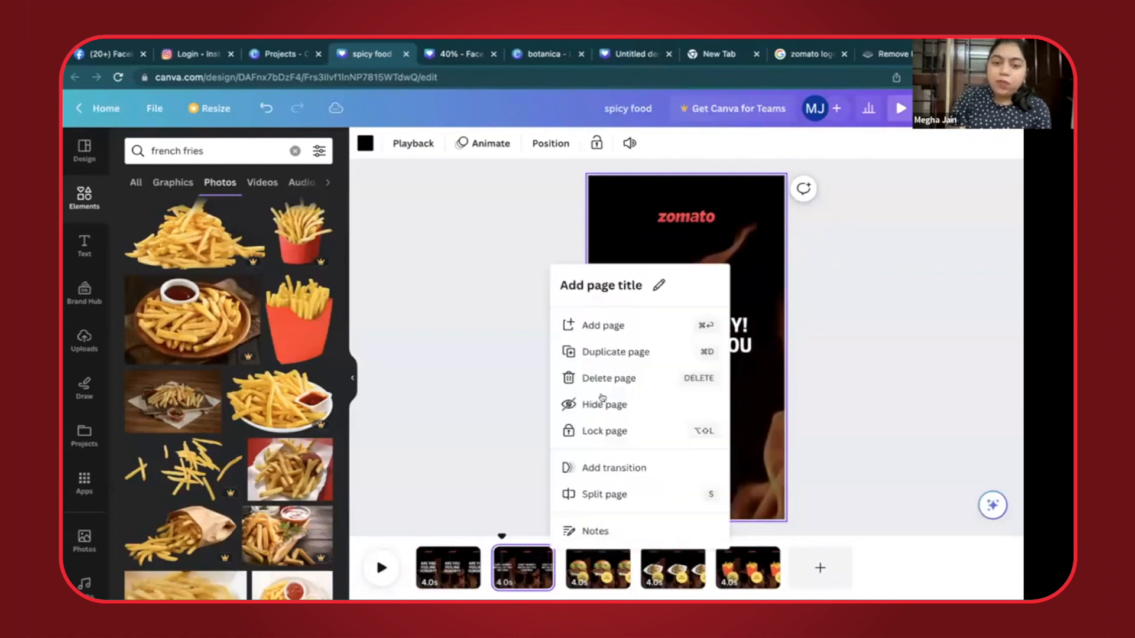
{"action": "left_click", "coordinate": [600, 350]}
{"action": "left_click", "coordinate": [673, 328]}
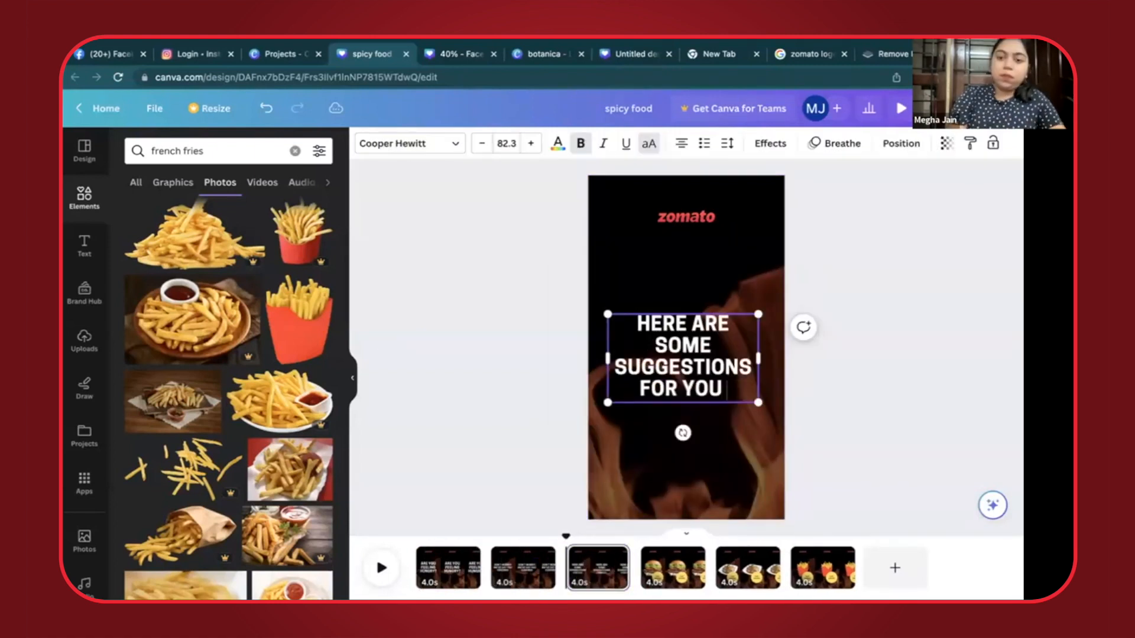
- Add a red heart emoji after "FOR YOU" and centre the text block on the page
{"action": "key", "text": "ctrl+super+space"}
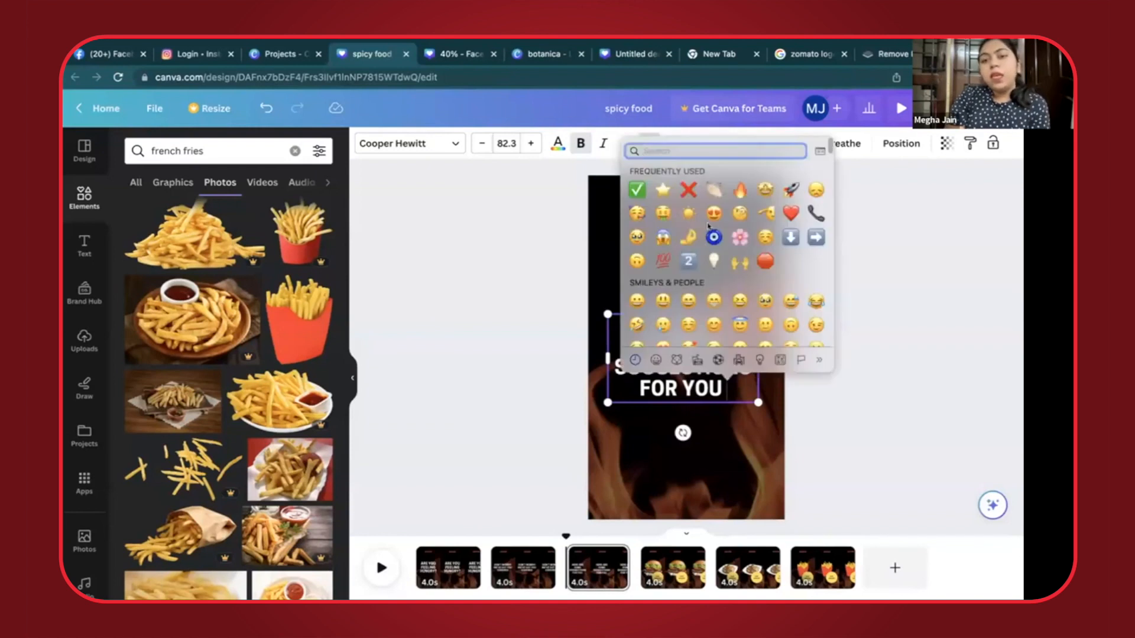
{"action": "left_click", "coordinate": [786, 214]}
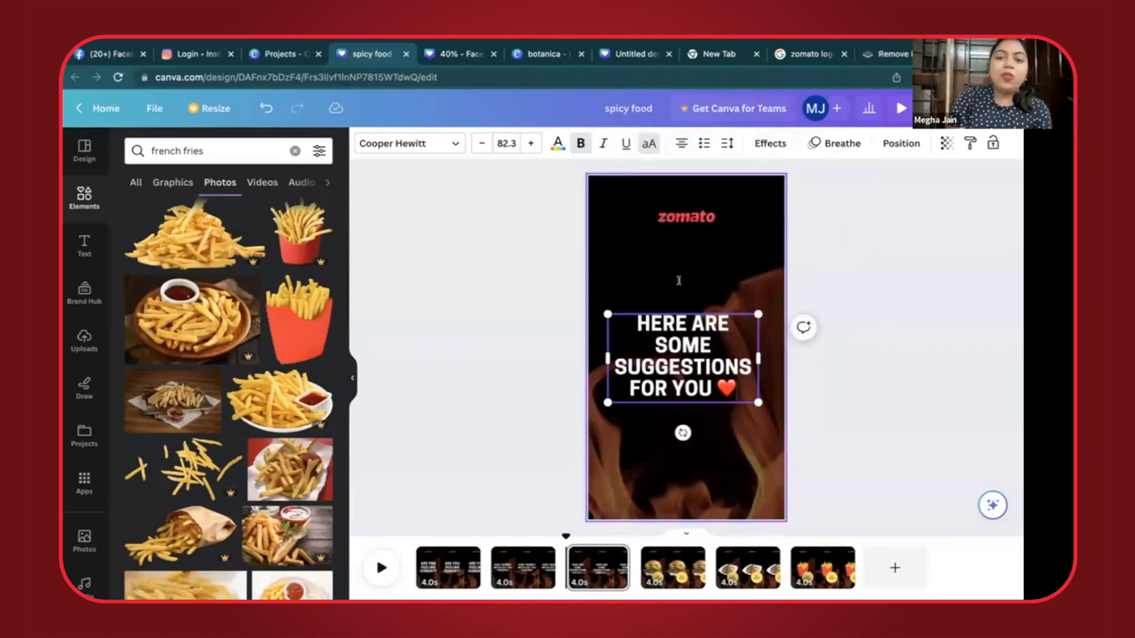
{"action": "left_click", "coordinate": [486, 360]}
{"action": "left_click_drag", "start_coordinate": [656, 360], "coordinate": [660, 349]}
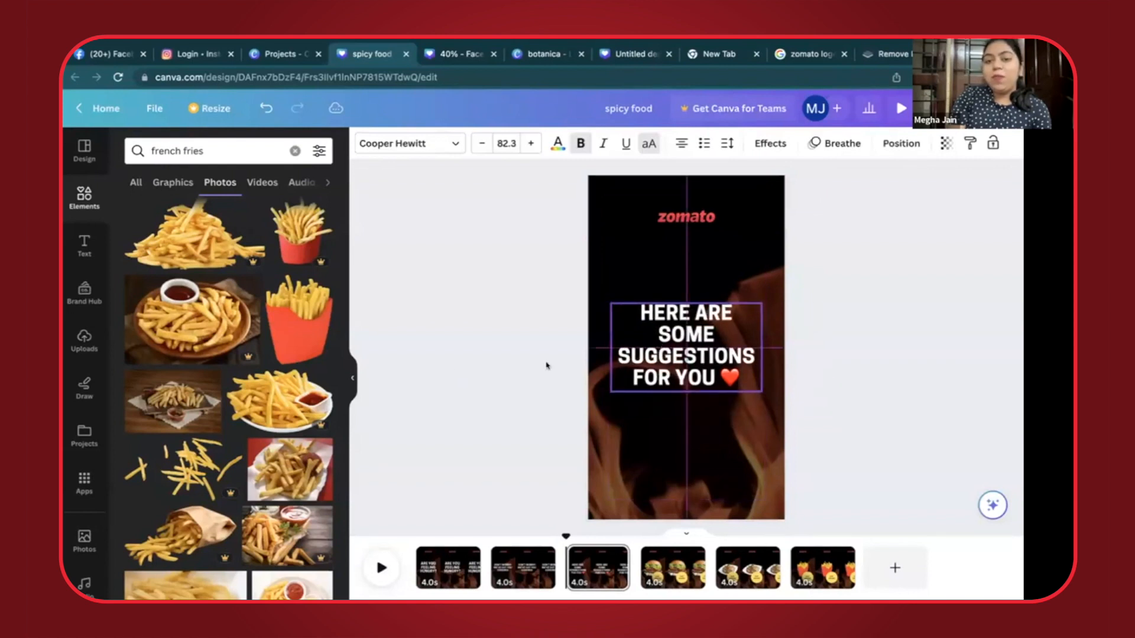
- Duplicate the "DON'T WORRY! WE'VE GOT YOU COVERED" page and move the copy to the end, after the french fries page
{"action": "left_click", "coordinate": [455, 365]}
{"action": "key", "text": "Right"}
{"action": "key", "text": "Right"}
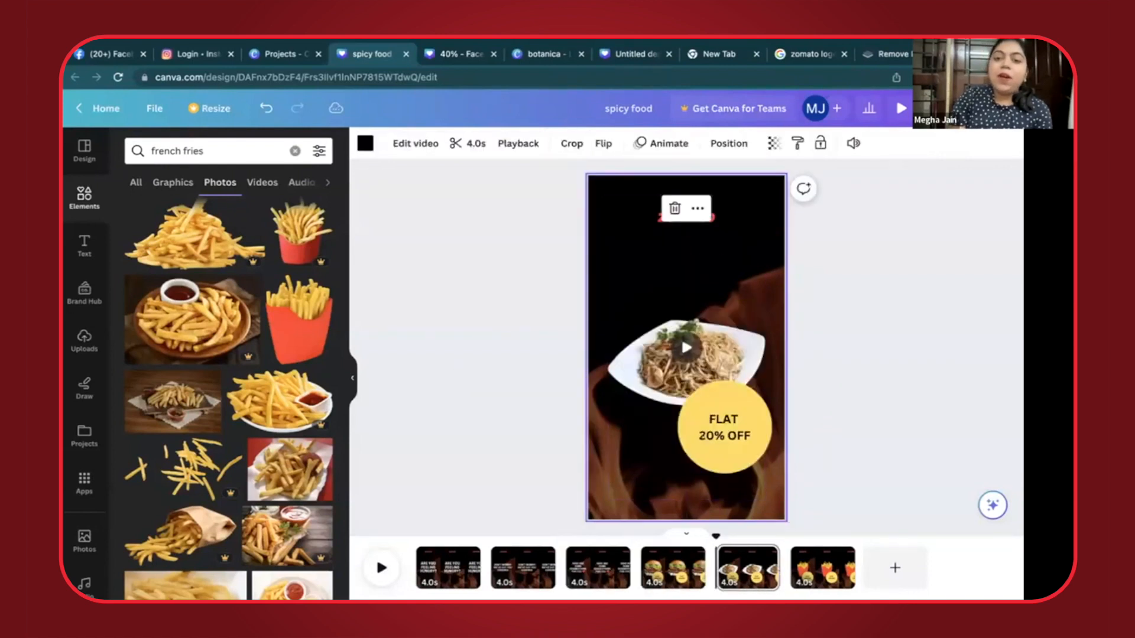
{"action": "key", "text": "Right"}
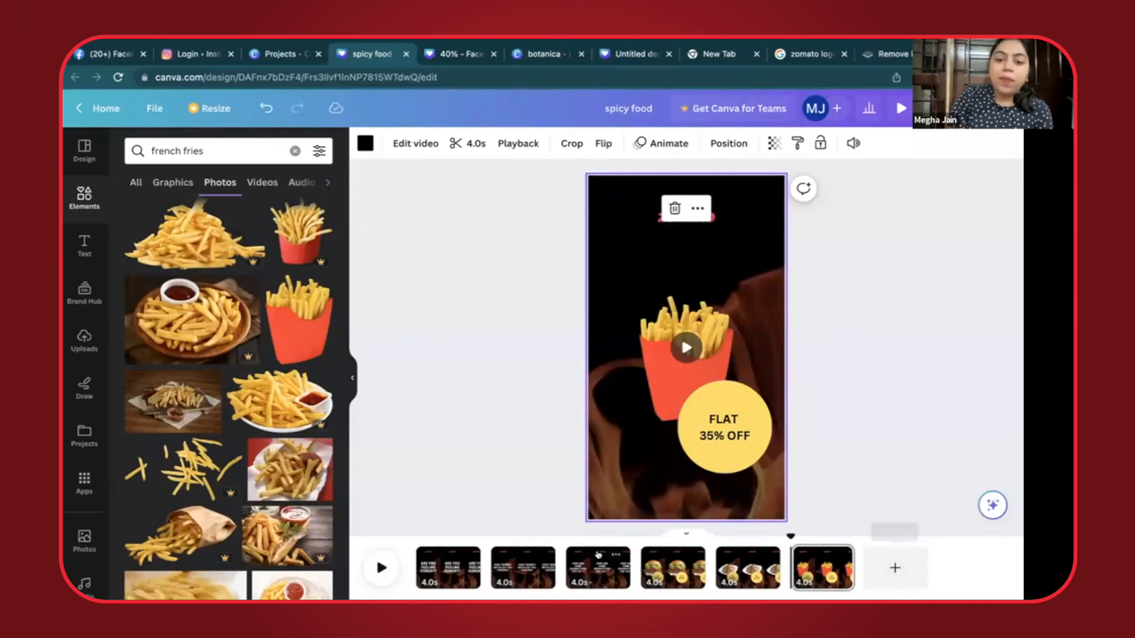
{"action": "left_click", "coordinate": [541, 554]}
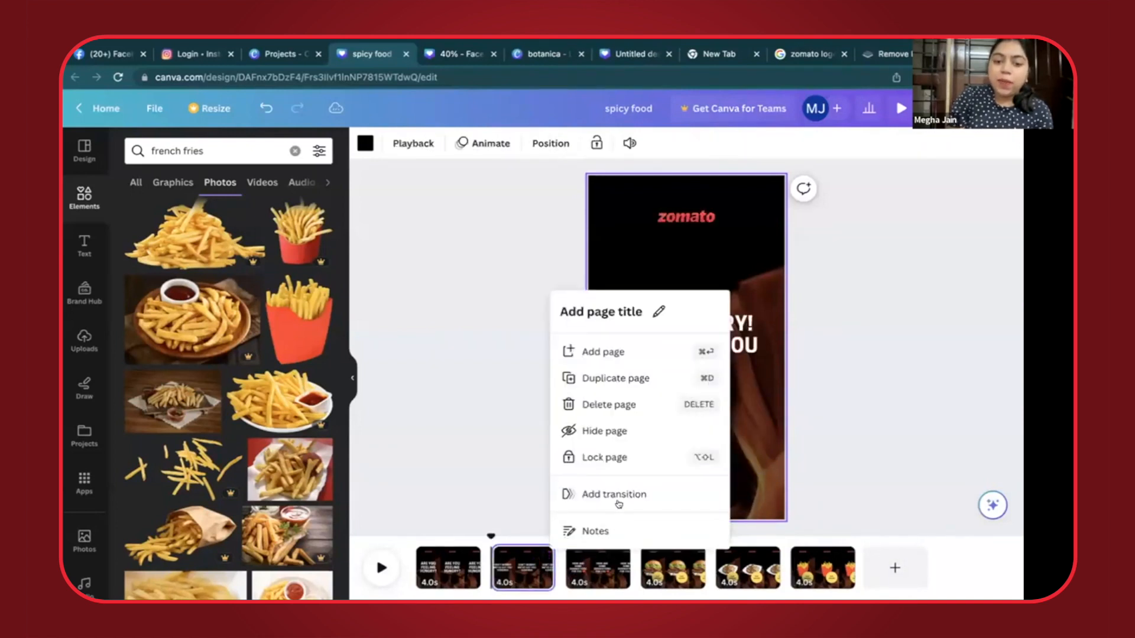
{"action": "left_click", "coordinate": [615, 382]}
{"action": "mouse_move", "coordinate": [591, 571]}
{"action": "left_mouse_down"}
{"action": "mouse_move", "coordinate": [786, 567]}
{"action": "mouse_move", "coordinate": [742, 568]}
{"action": "left_mouse_up"}
- Replace the text on the last page with "SAY HI TO GOOD FOOD, SAY HI TO ZOMATO"
{"action": "left_click", "coordinate": [686, 347]}
{"action": "double_click", "coordinate": [684, 346]}
{"action": "type", "text": "SAY HI TO"}
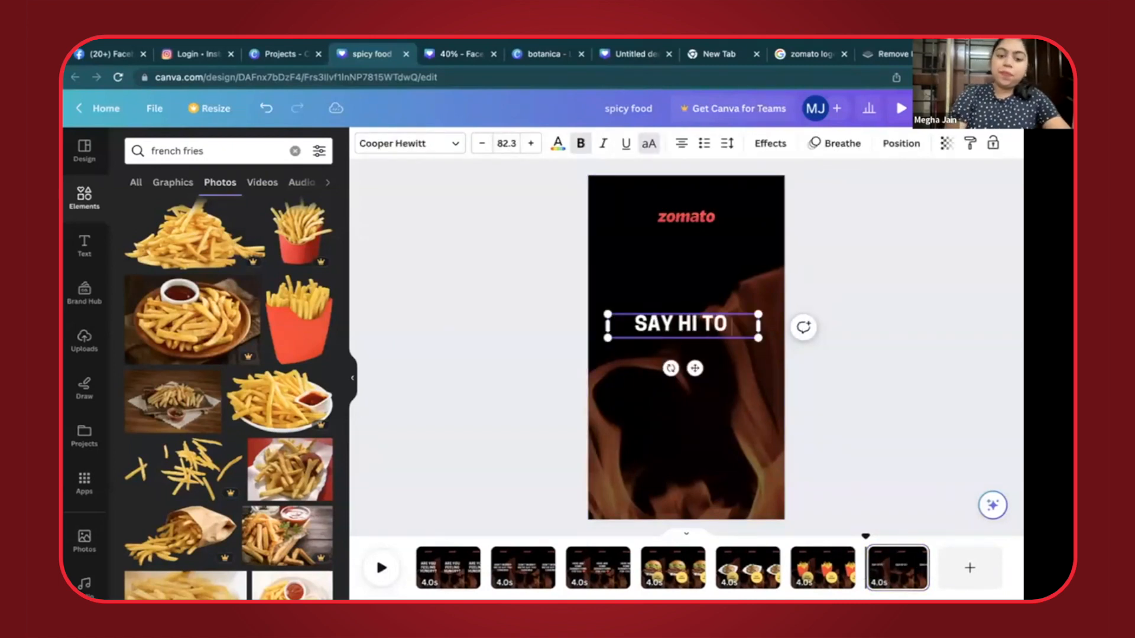
{"action": "type", "text": "GOOD FOOD, SAY HI TO ZOMATO"}
- Add right-pointing and left-pointing hand emojis after "ZOMATO" and shift the text block slightly up the page
{"action": "key", "text": "ctrl+super+space"}
{"action": "left_click", "coordinate": [715, 240]}
{"action": "key", "text": "ctrl+super+space"}
{"action": "left_click", "coordinate": [698, 239]}
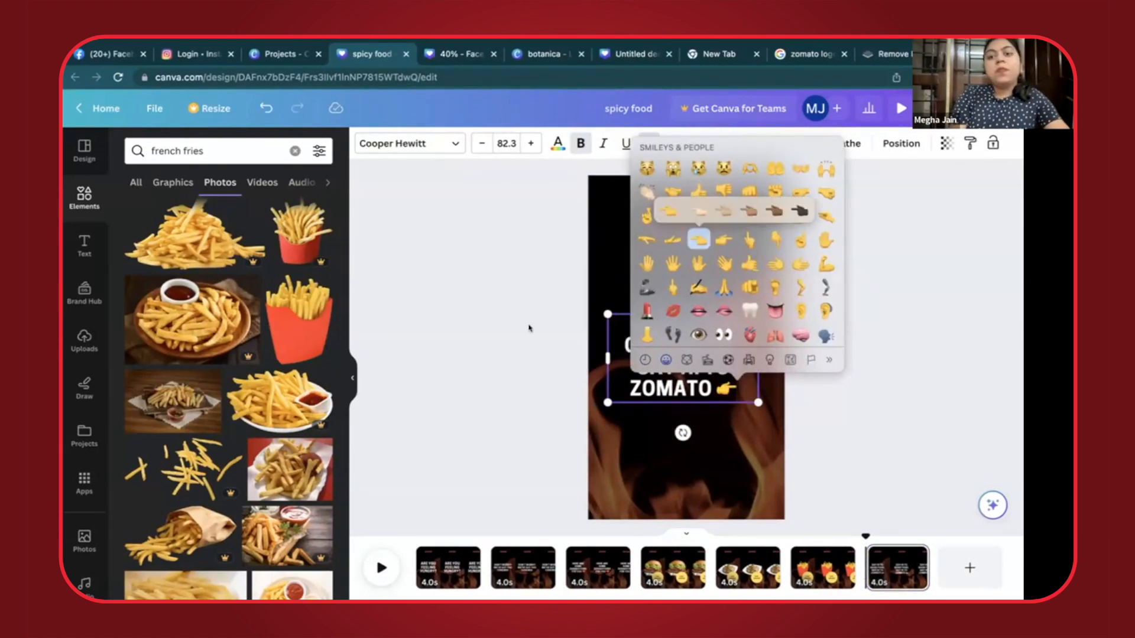
{"action": "left_click", "coordinate": [508, 311]}
{"action": "left_click_drag", "start_coordinate": [693, 347], "coordinate": [693, 336]}
{"action": "left_click", "coordinate": [525, 309]}
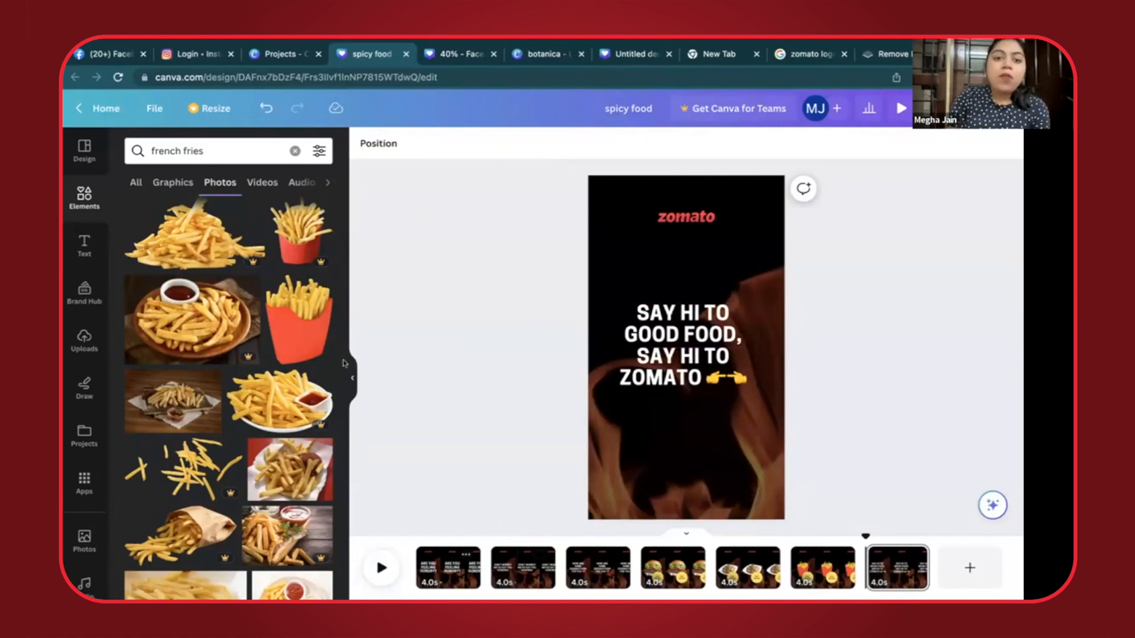
- Apply the Sleek page animation to the "ARE YOU FEELING HUNGRY?" page
{"action": "left_click", "coordinate": [447, 582]}
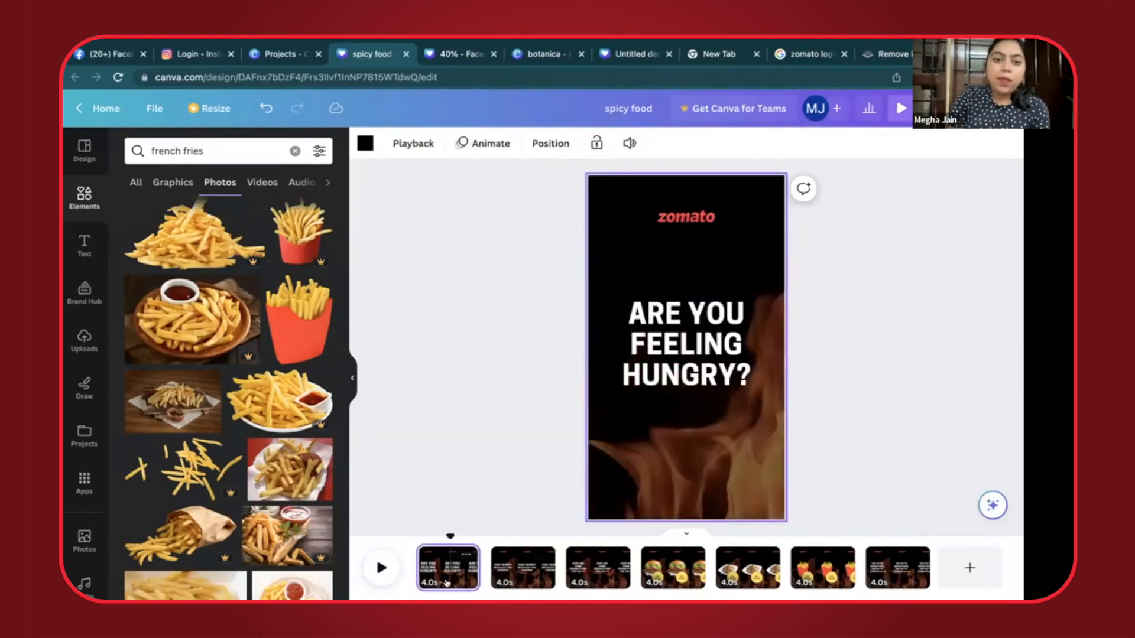
{"action": "left_click", "coordinate": [474, 144]}
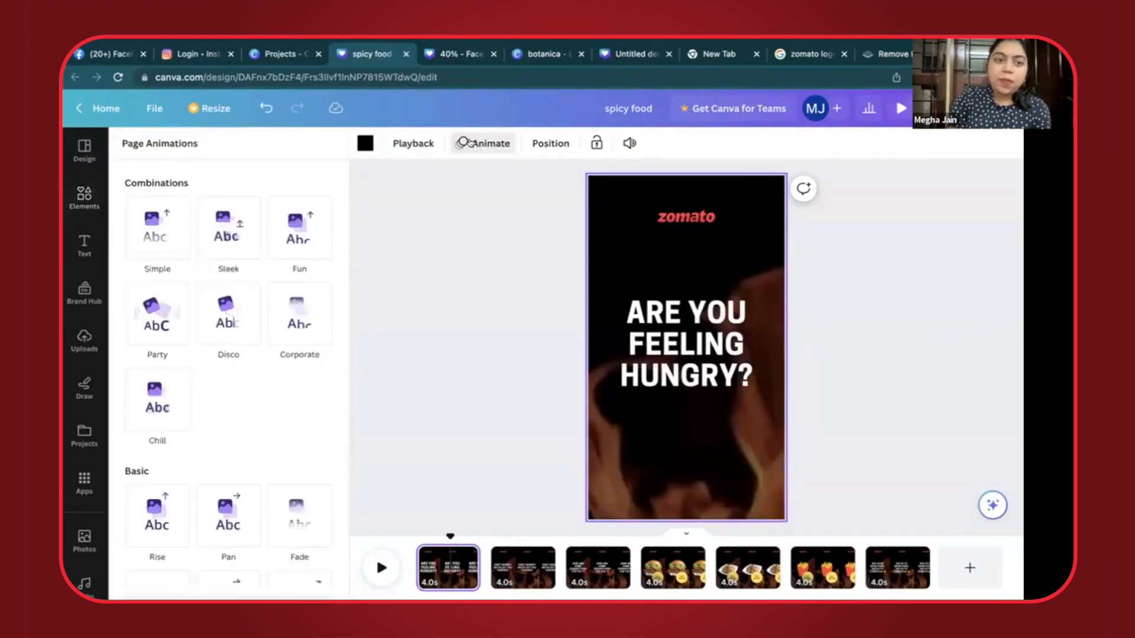
{"action": "left_click", "coordinate": [228, 245]}
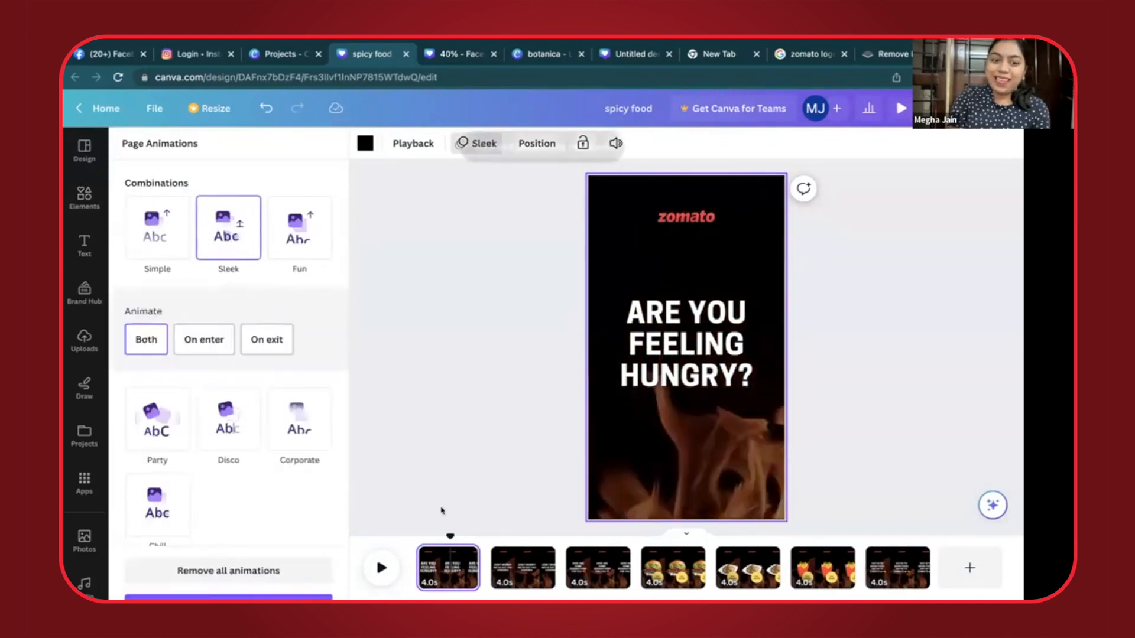
- Apply the Chill page animation to the "DON'T WORRY! WE'VE GOT YOU COVERED" page
{"action": "left_click", "coordinate": [513, 576]}
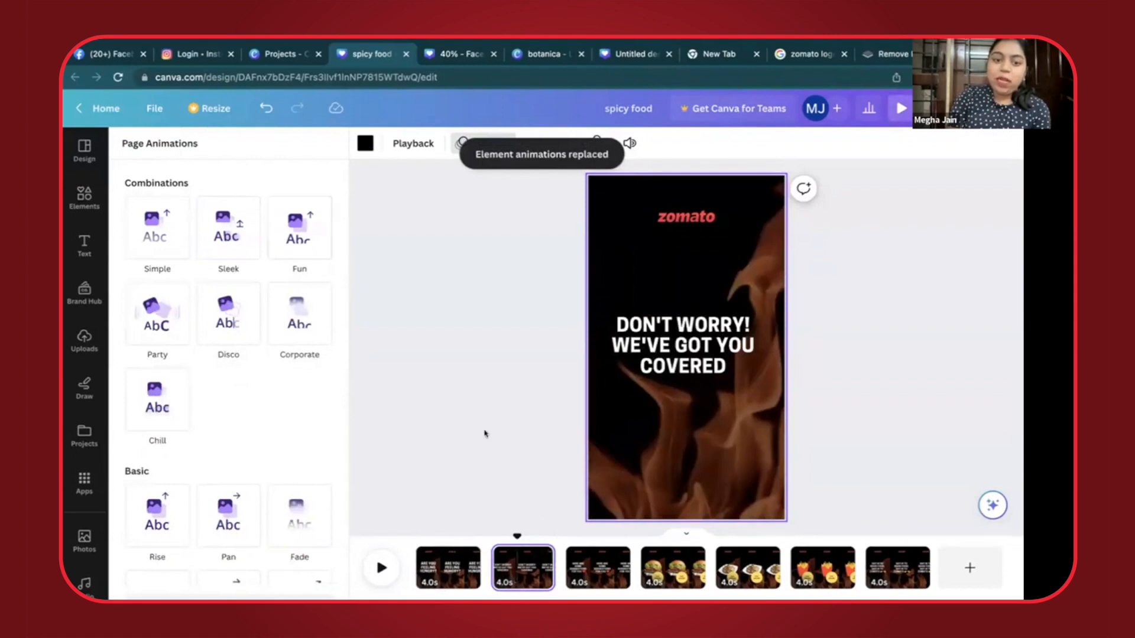
{"action": "left_click", "coordinate": [462, 144]}
{"action": "left_click", "coordinate": [462, 143]}
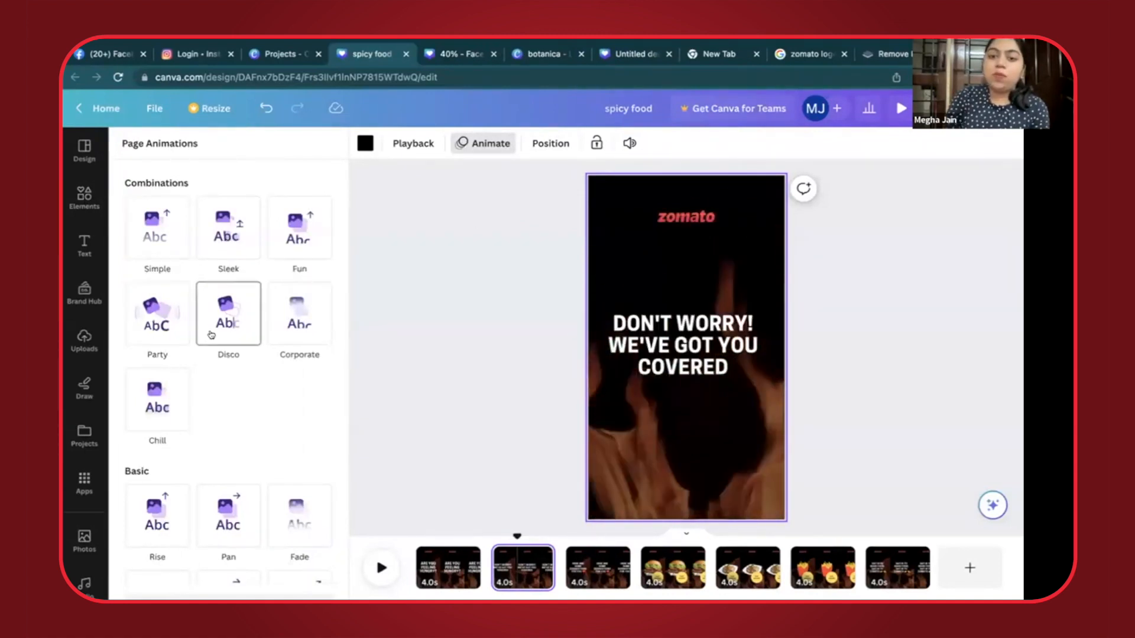
{"action": "left_click", "coordinate": [168, 407]}
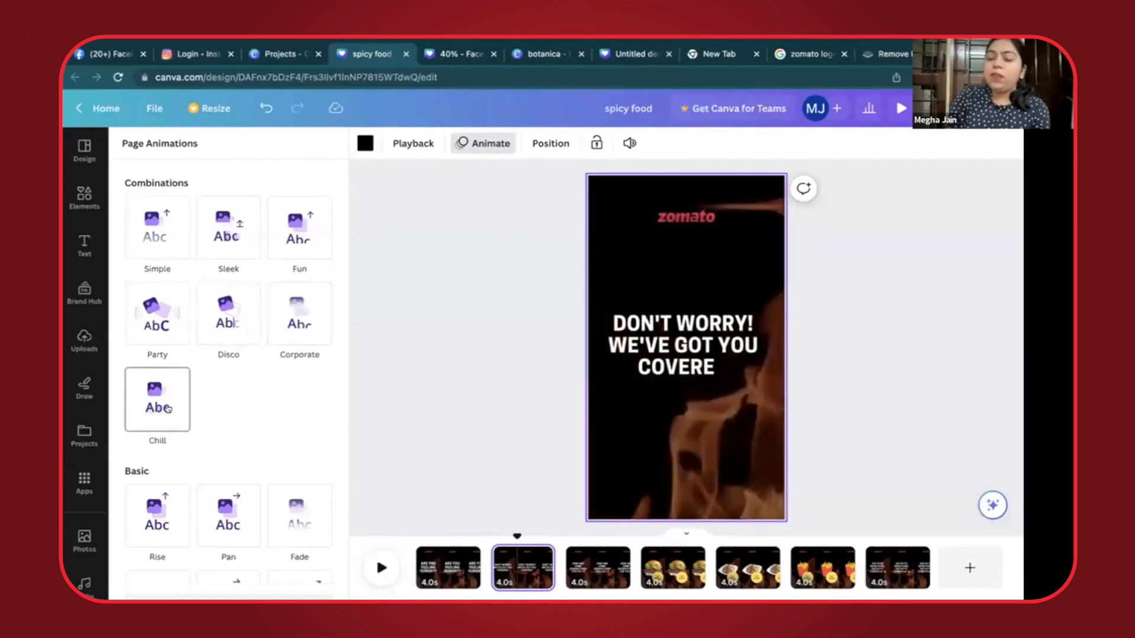
{"action": "left_click", "coordinate": [168, 408]}
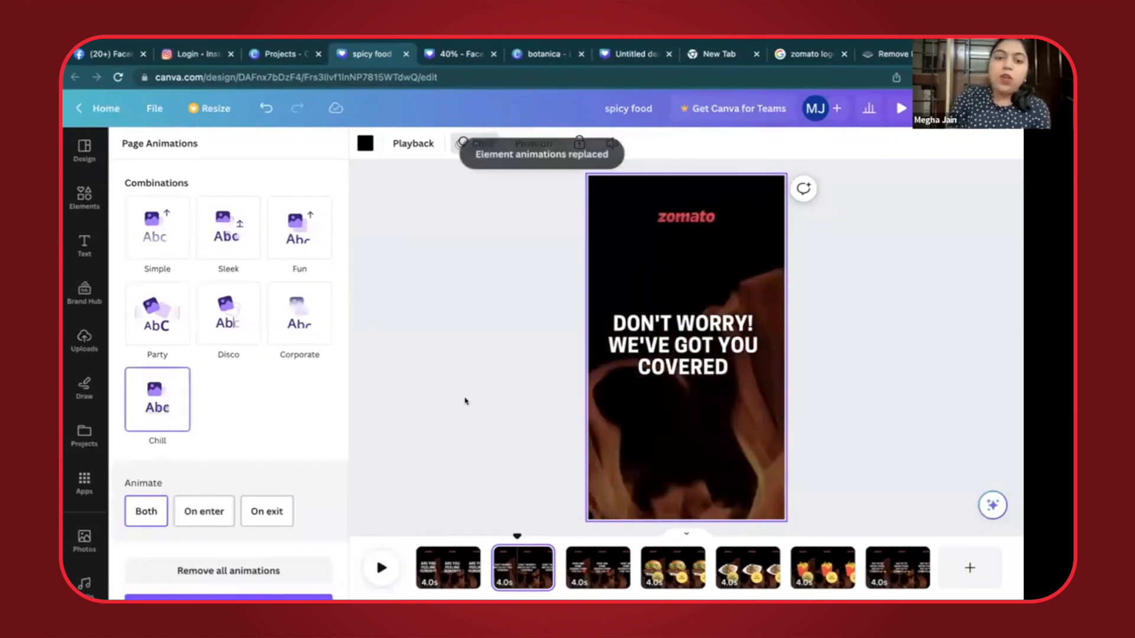
- Apply the Fun page animation to the burger, noodles and french fries pages
{"action": "left_click", "coordinate": [658, 573]}
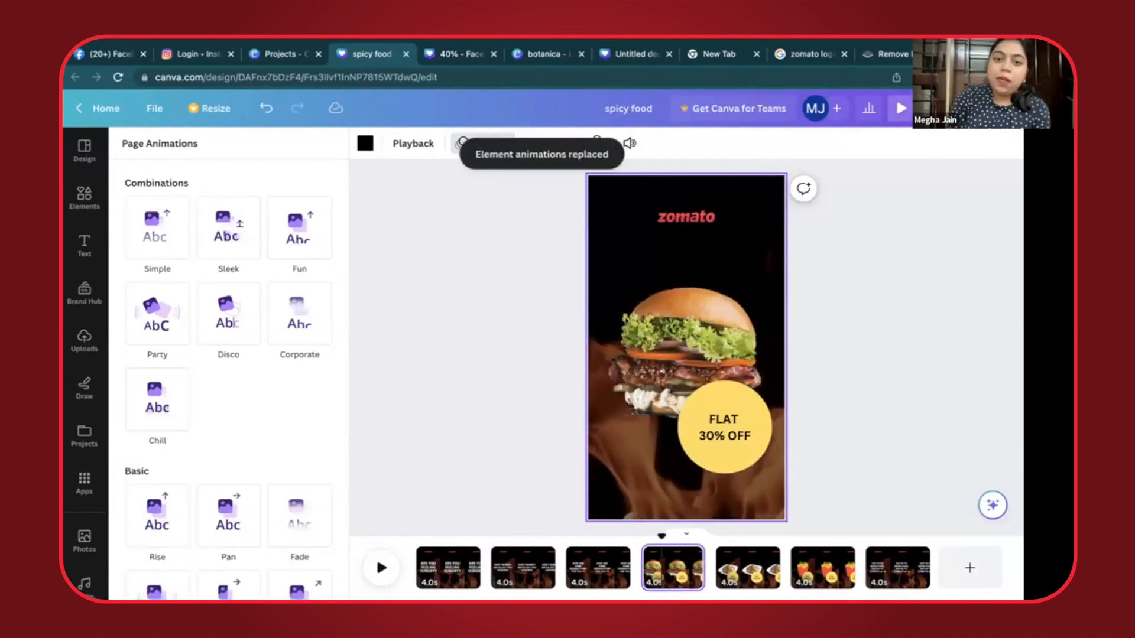
{"action": "left_click", "coordinate": [666, 319]}
{"action": "left_click", "coordinate": [486, 143]}
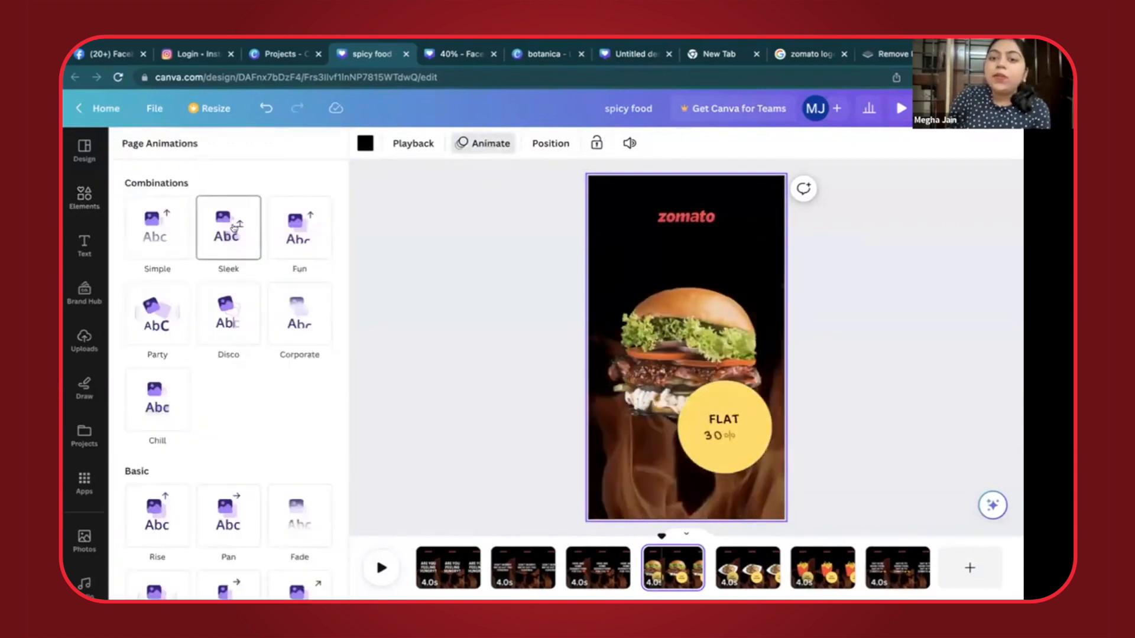
{"action": "left_click", "coordinate": [293, 230]}
{"action": "left_click", "coordinate": [739, 573]}
{"action": "left_click", "coordinate": [299, 249]}
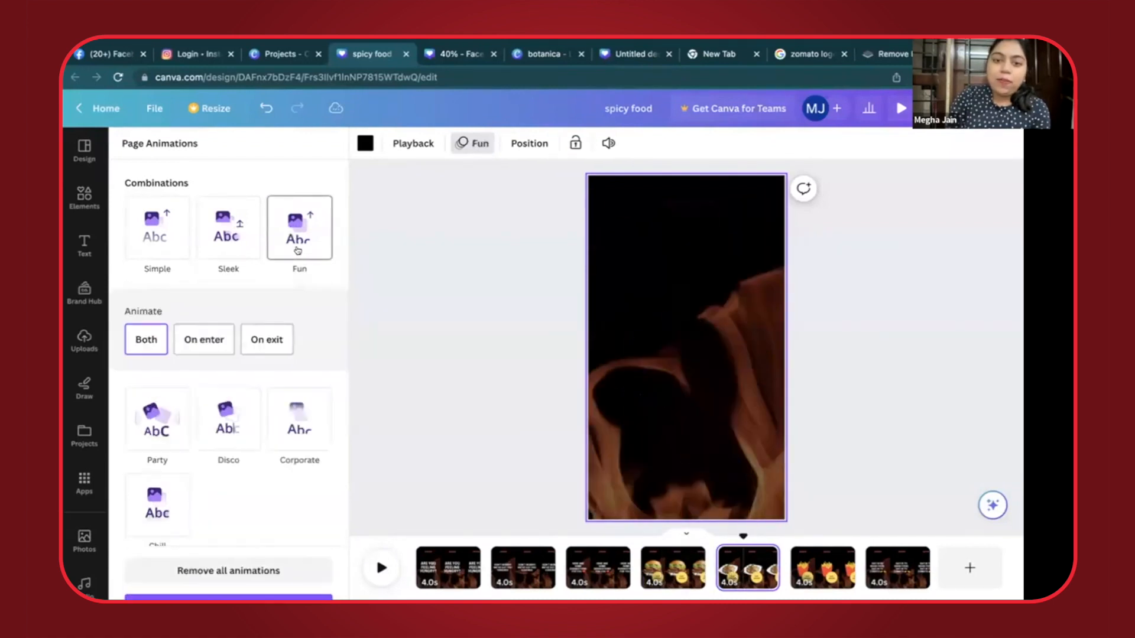
{"action": "left_click", "coordinate": [823, 567]}
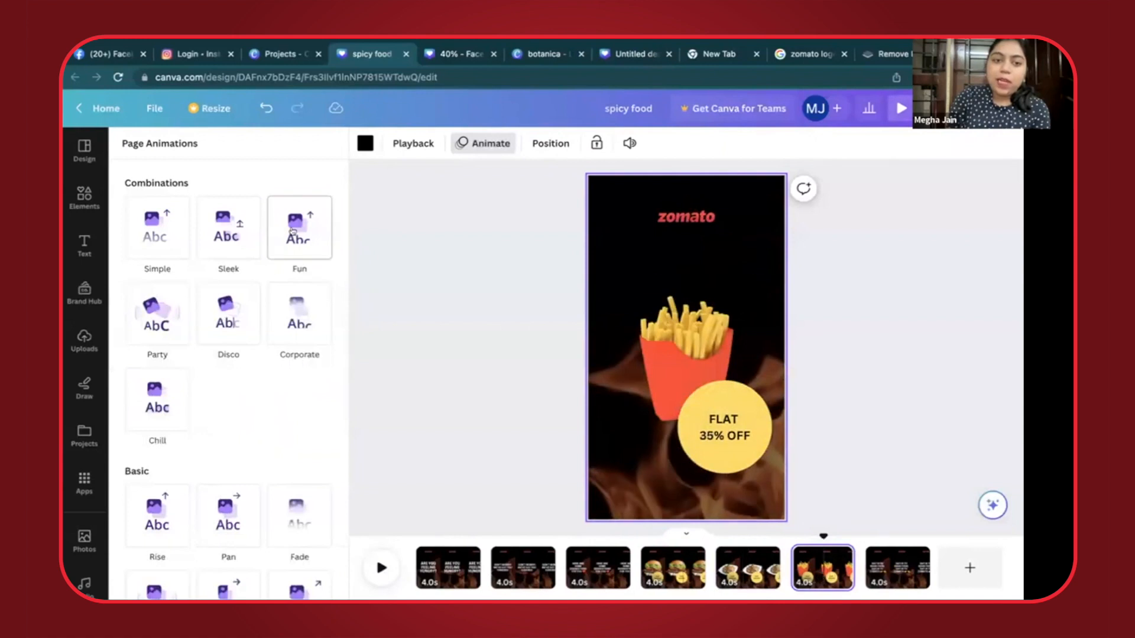
{"action": "left_click", "coordinate": [298, 231]}
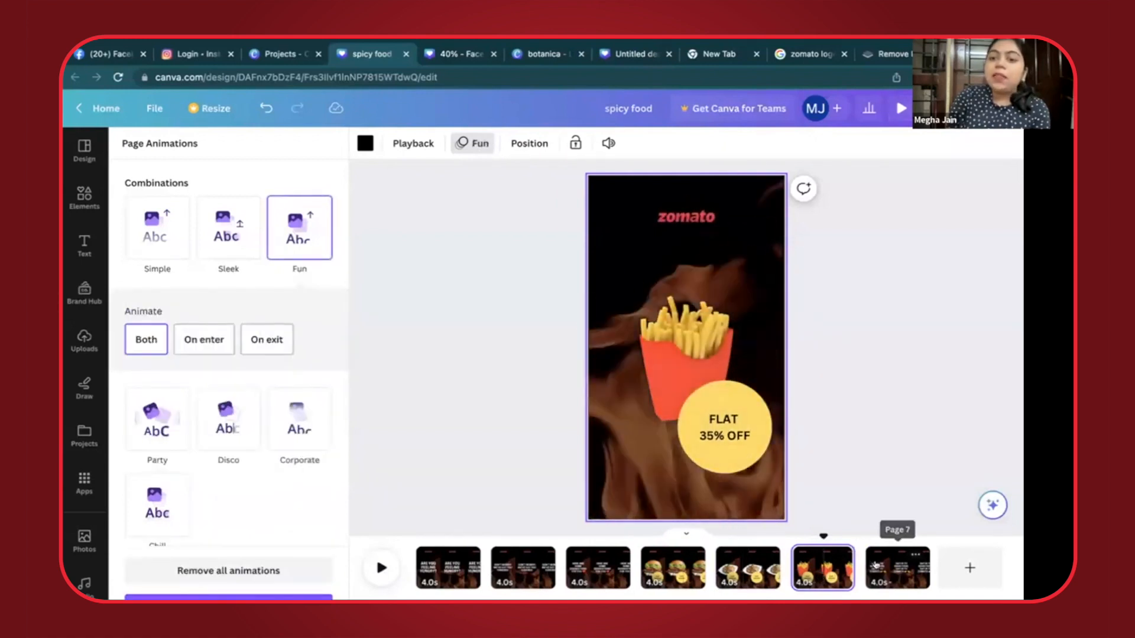
- Try the Party and Disco page animations on the "SAY HI TO GOOD FOOD" page and settle on Corporate
{"action": "left_click", "coordinate": [896, 565]}
{"action": "left_click", "coordinate": [175, 325]}
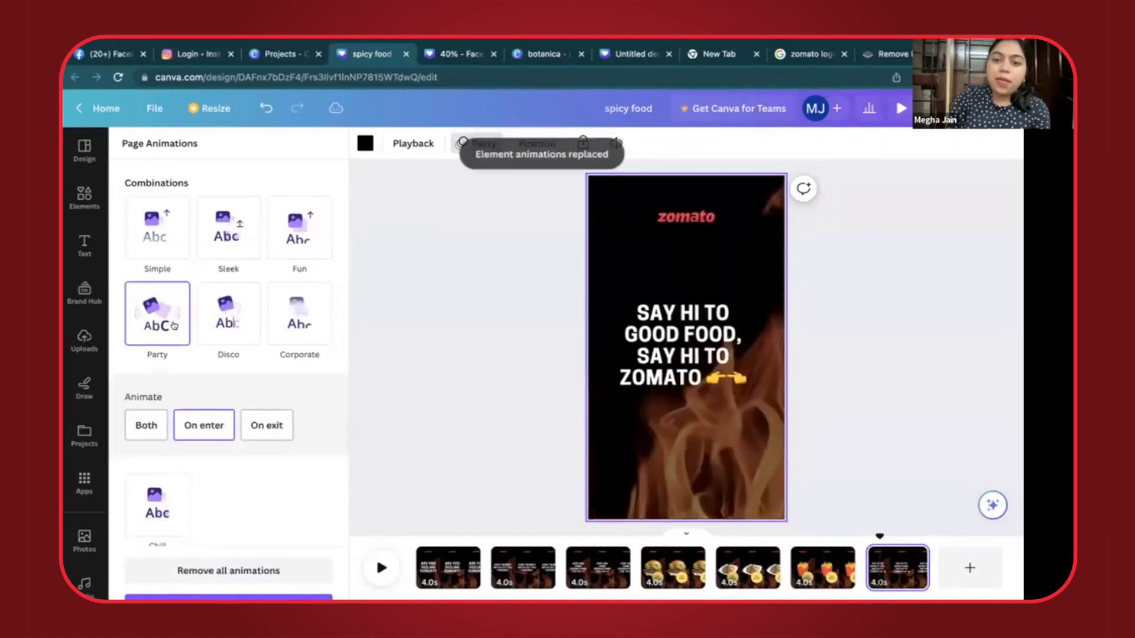
{"action": "left_click", "coordinate": [210, 323]}
{"action": "left_click", "coordinate": [297, 326]}
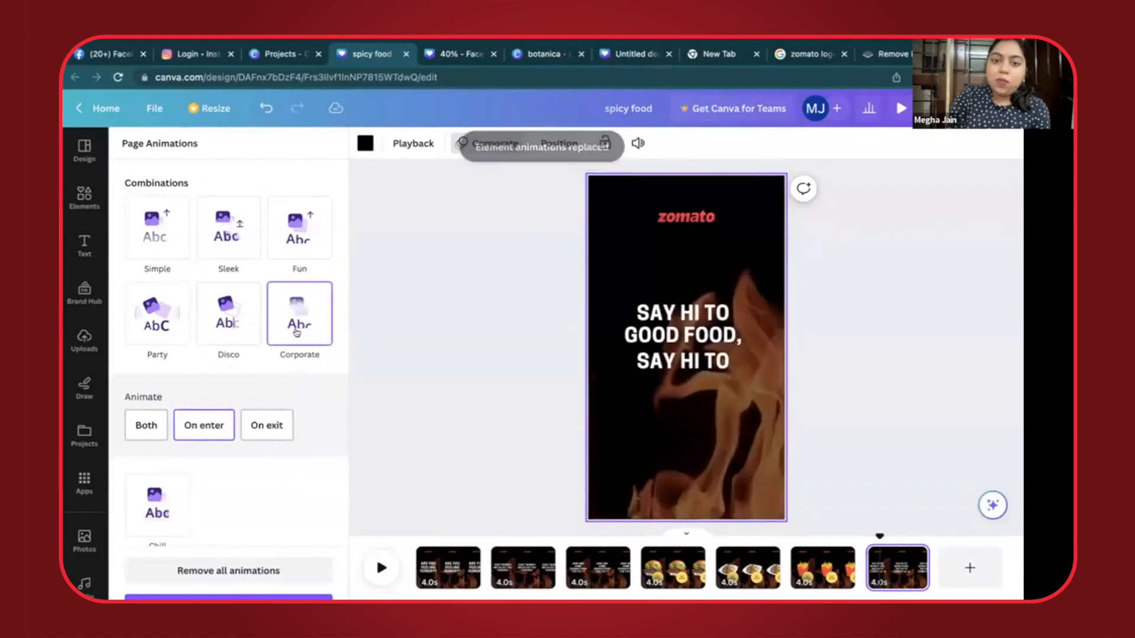
{"action": "left_click", "coordinate": [567, 405]}
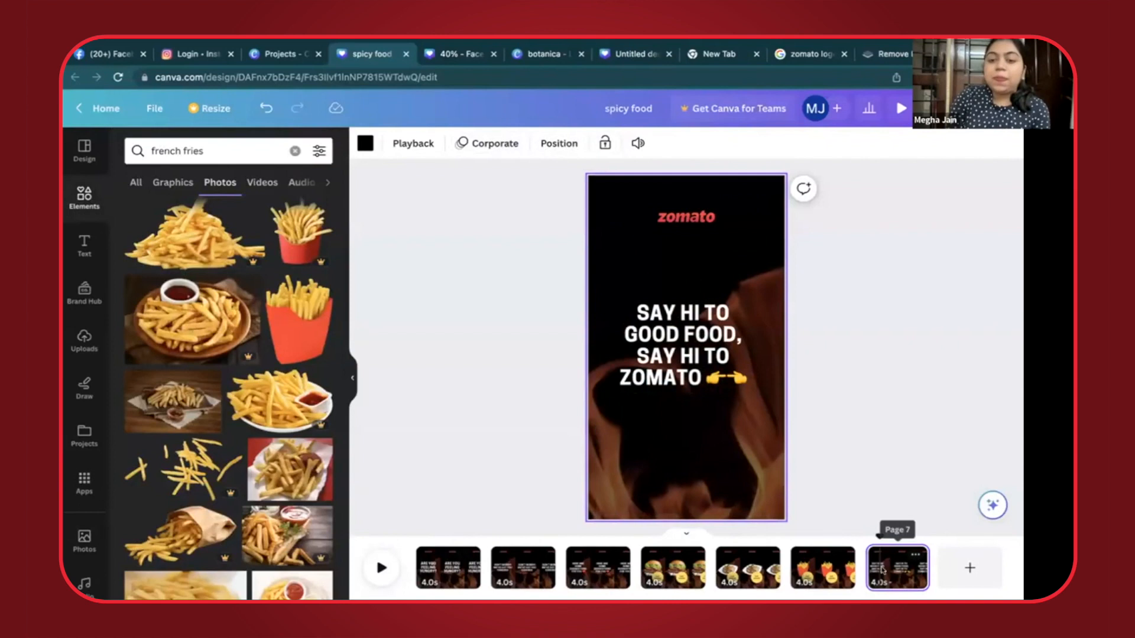
{"action": "left_click", "coordinate": [537, 408]}
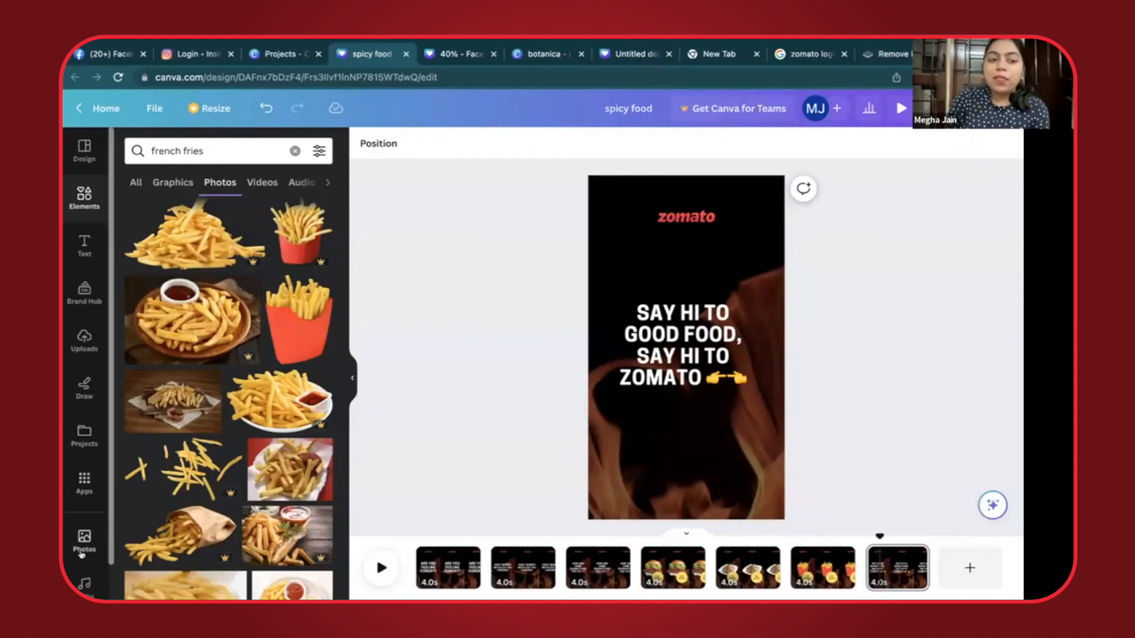
- Try adding Lovely Piano Song from the audio library to the video and undo the addition
{"action": "left_click", "coordinate": [84, 584]}
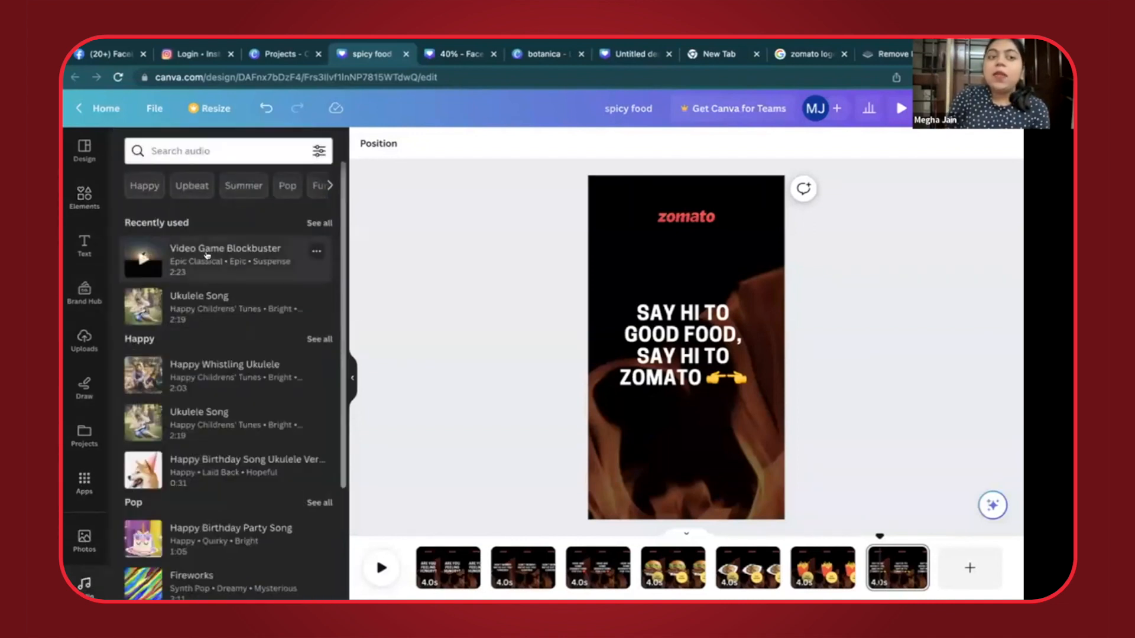
{"action": "scroll", "coordinate": [219, 424], "scroll_direction": "down", "scroll_amount": 10}
{"action": "scroll", "coordinate": [219, 425], "scroll_direction": "down", "scroll_amount": 10}
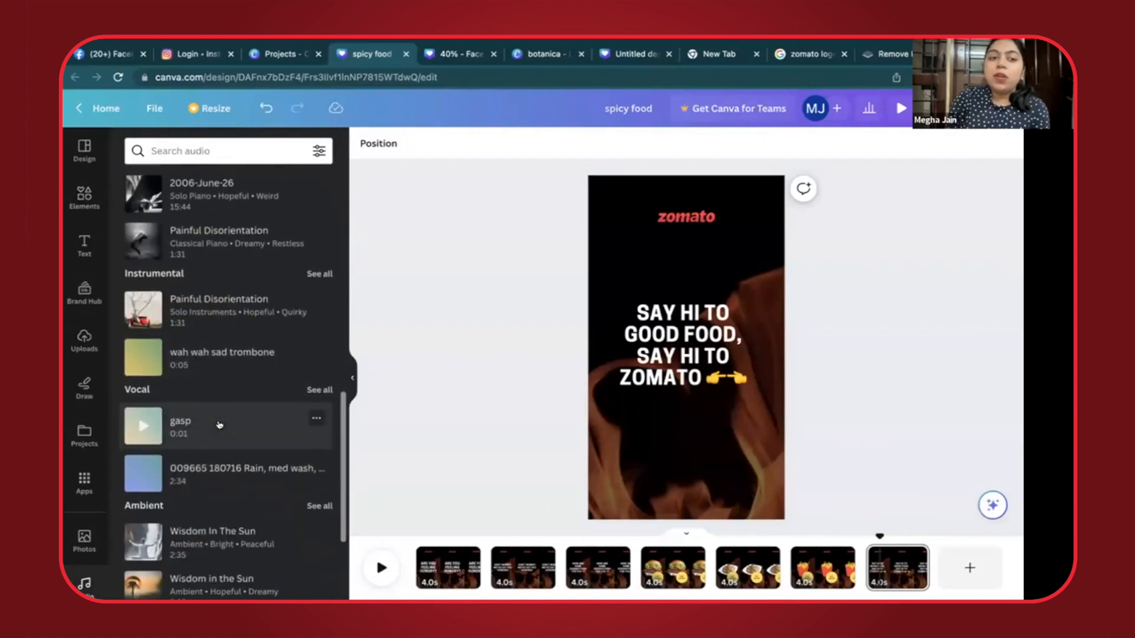
{"action": "scroll", "coordinate": [217, 376], "scroll_direction": "down", "scroll_amount": 2}
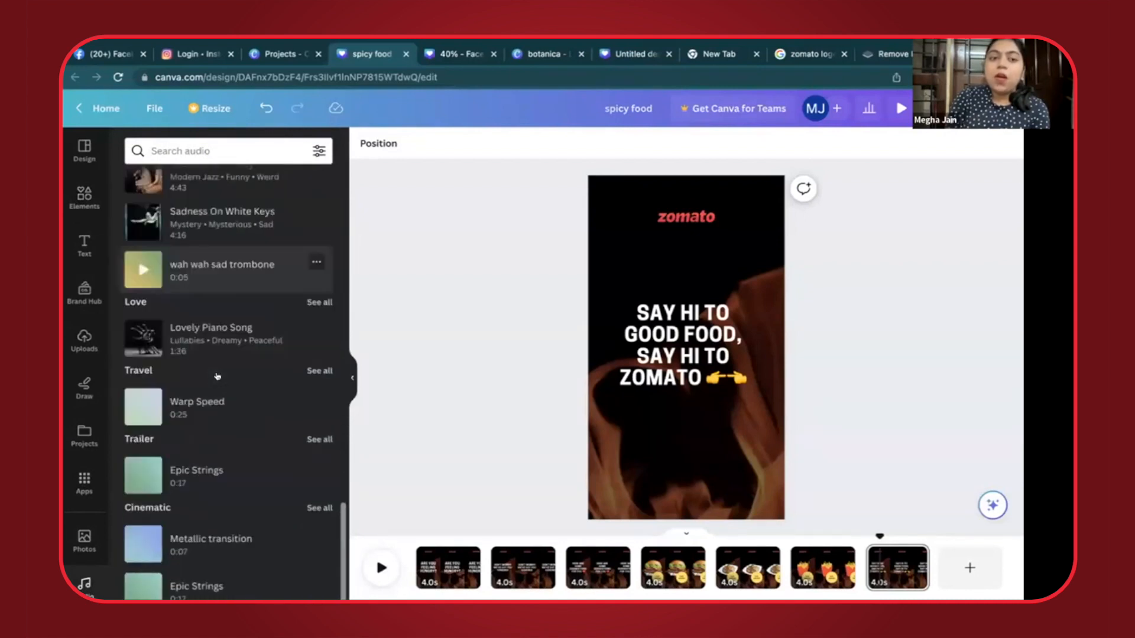
{"action": "left_click", "coordinate": [169, 342]}
{"action": "key", "text": "super+z"}
- Preview the Lovely Piano Song and Video Game Blockbuster audio tracks
{"action": "left_click", "coordinate": [144, 341]}
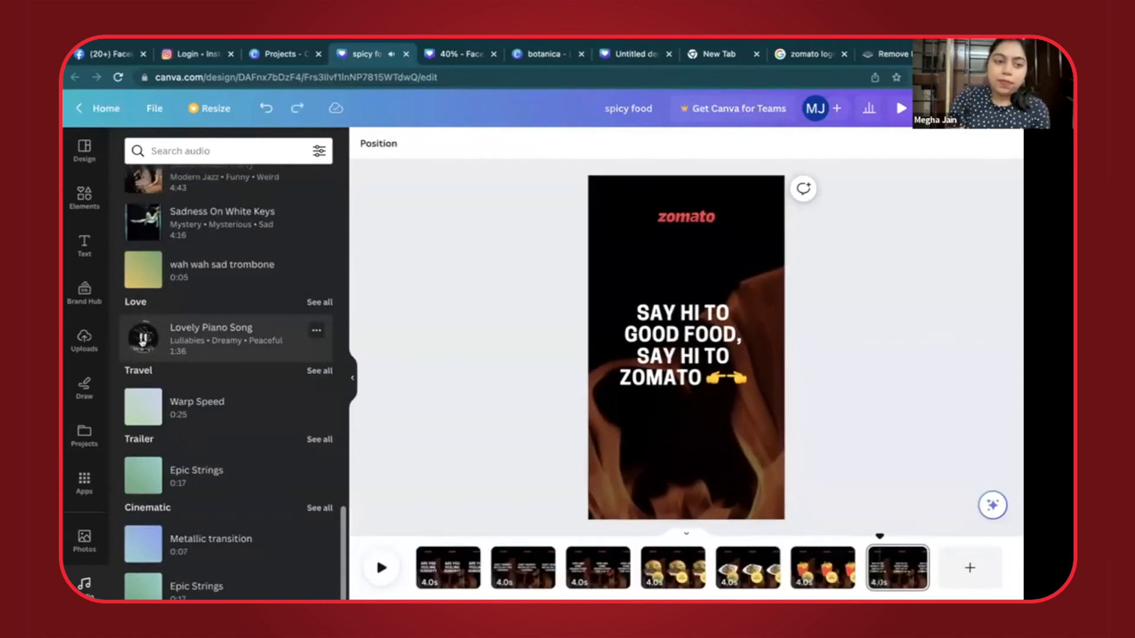
{"action": "left_click", "coordinate": [143, 341]}
{"action": "scroll", "coordinate": [143, 338], "scroll_direction": "up", "scroll_amount": 20}
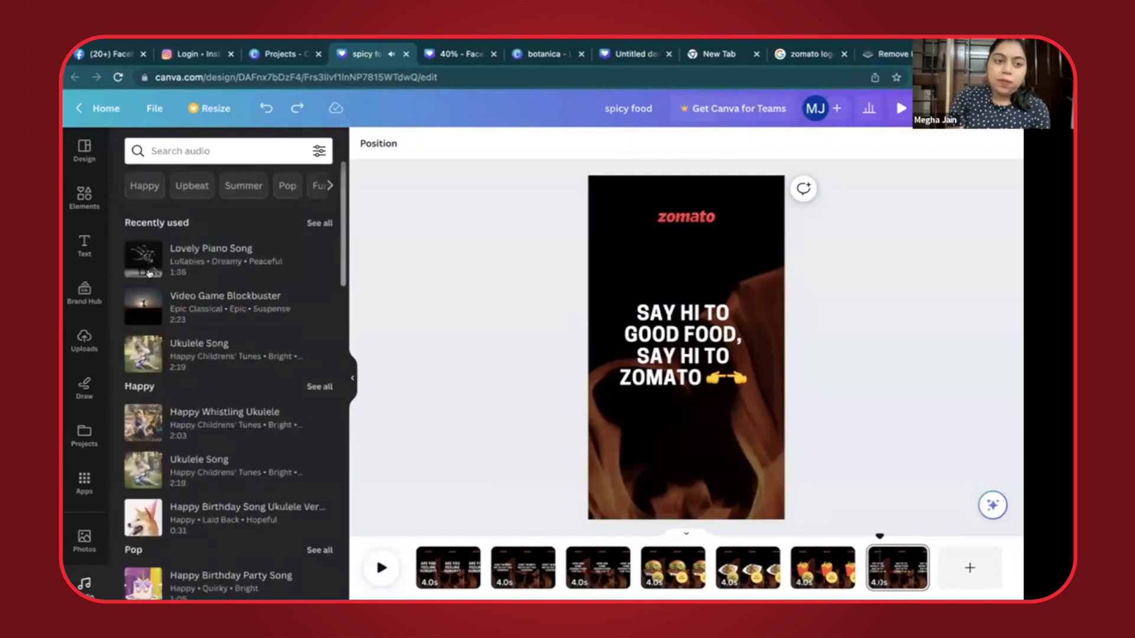
{"action": "left_click", "coordinate": [140, 308]}
{"action": "left_click", "coordinate": [140, 306]}
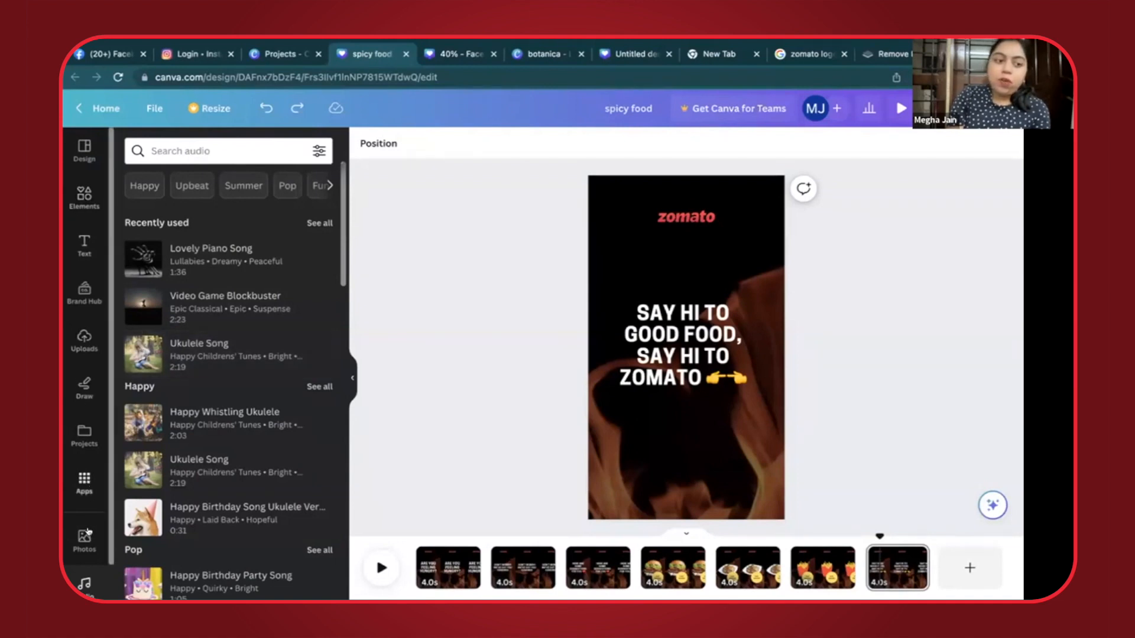
- Look for uploaded audio, try the Instagram connection as a media source, and return to the spicy food design
{"action": "left_click", "coordinate": [84, 338]}
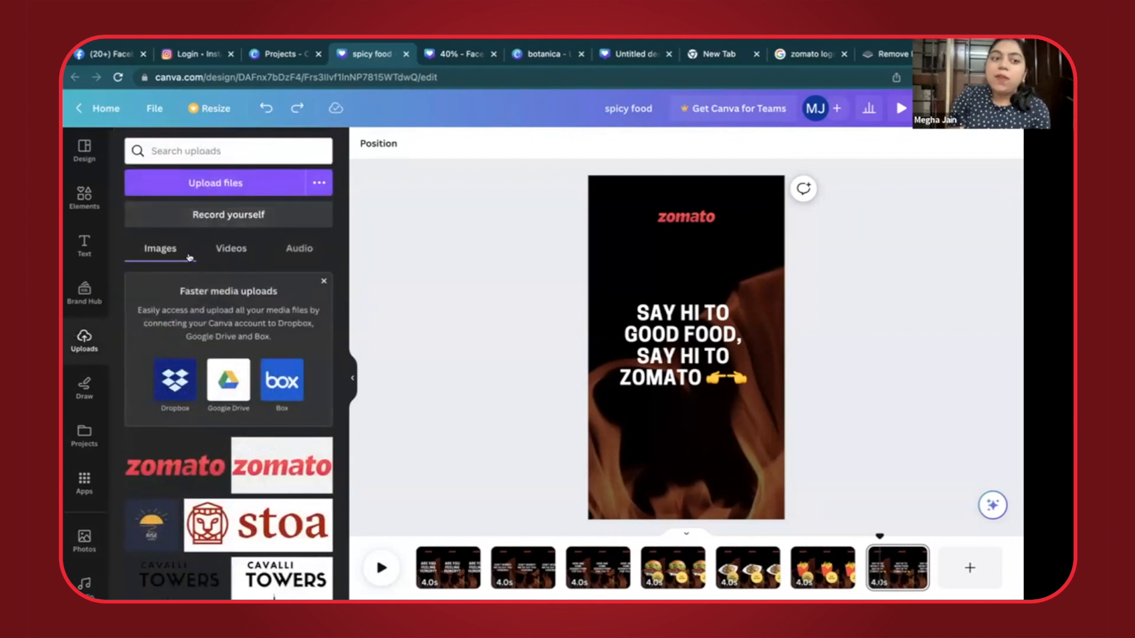
{"action": "left_click", "coordinate": [295, 248]}
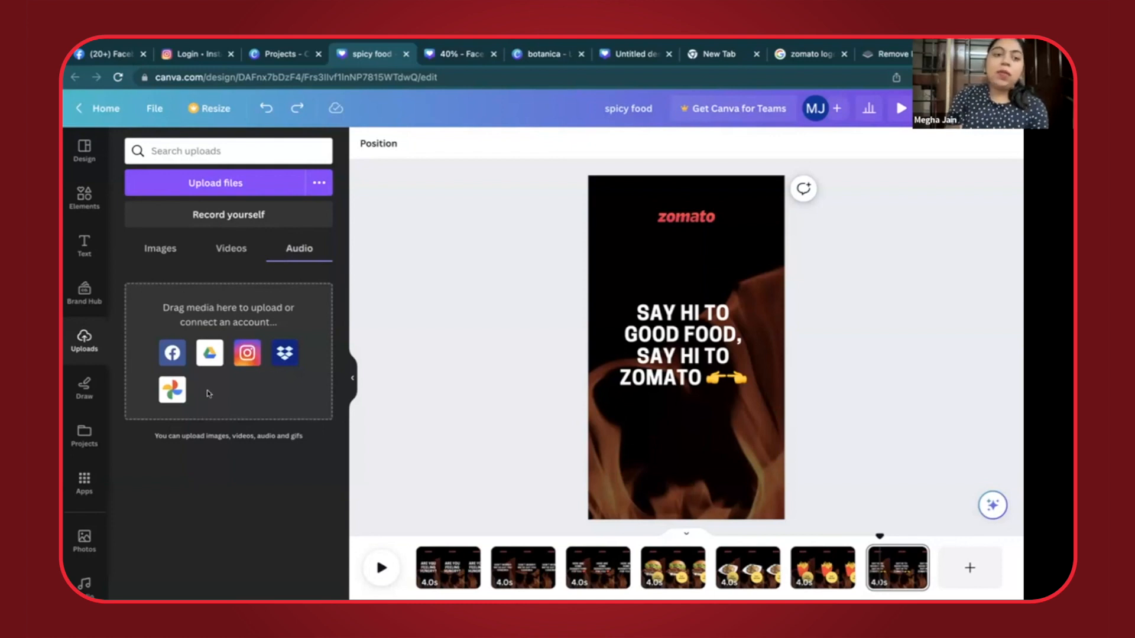
{"action": "left_click", "coordinate": [247, 352]}
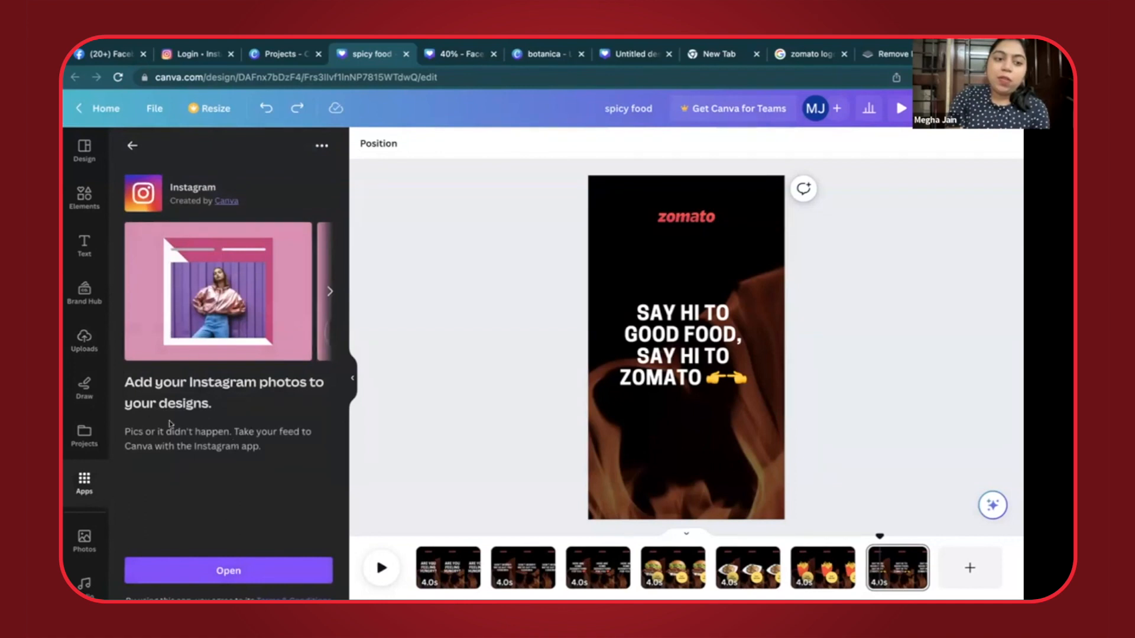
{"action": "left_click", "coordinate": [205, 576]}
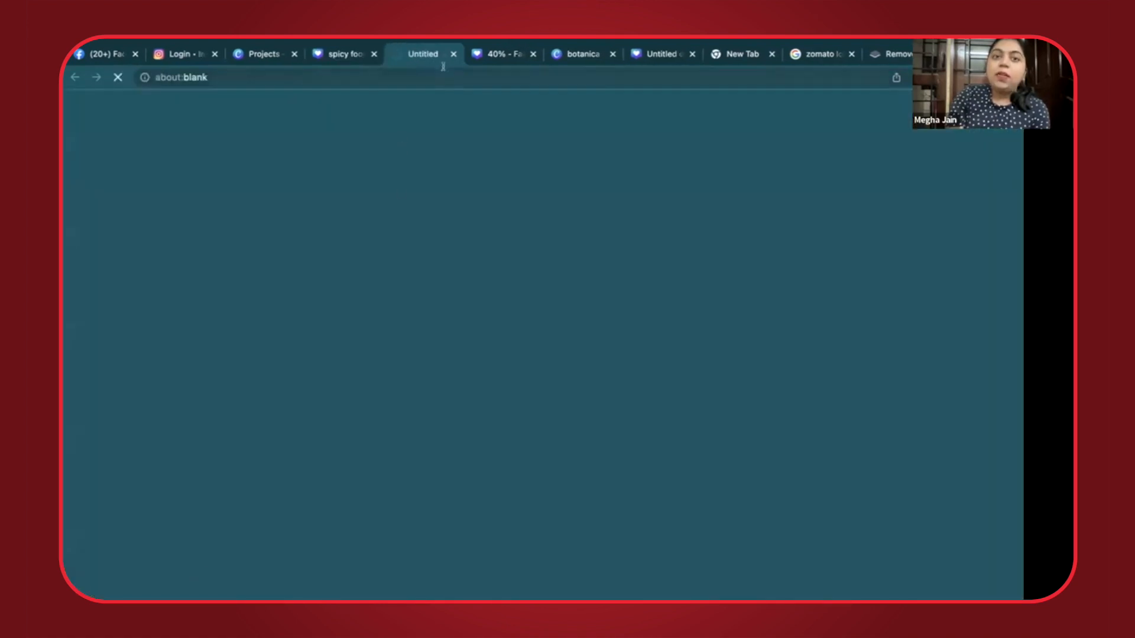
{"action": "left_click", "coordinate": [353, 65]}
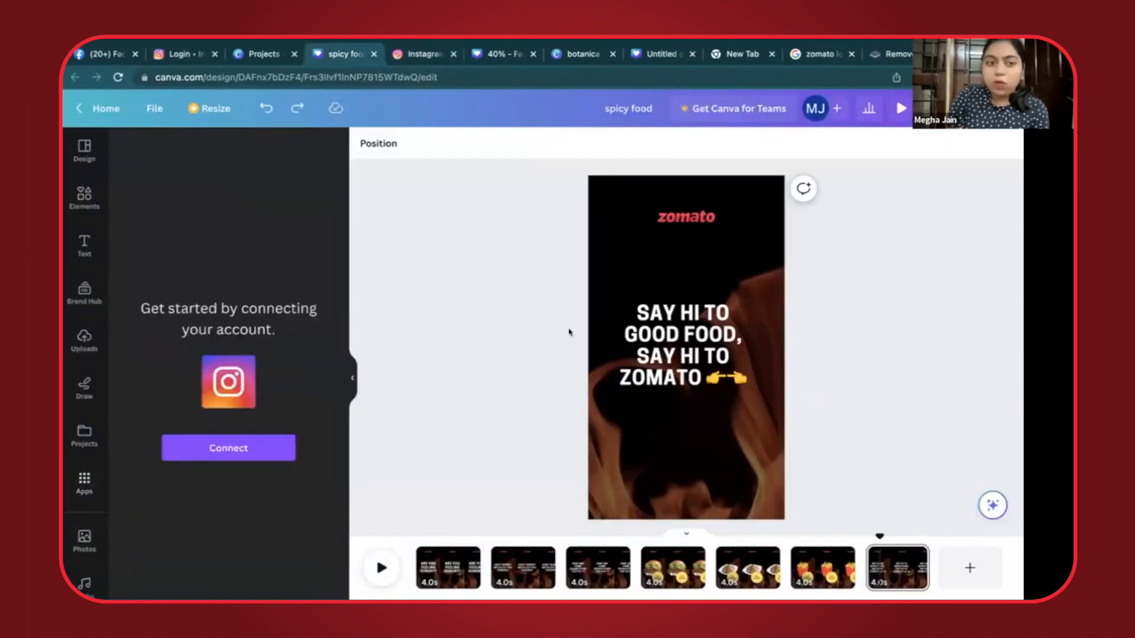
- Return to the audio library and preview Ukulele Song and Happy Whistling Ukulele
{"action": "left_click", "coordinate": [83, 540]}
{"action": "left_click", "coordinate": [84, 583]}
{"action": "left_click", "coordinate": [139, 355]}
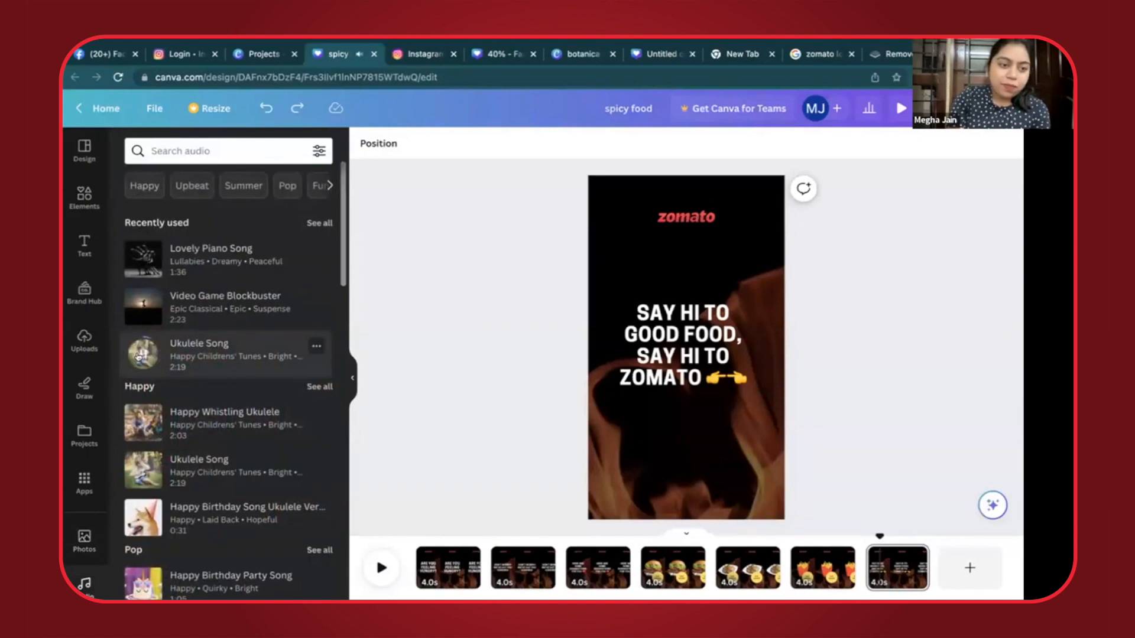
{"action": "left_click", "coordinate": [142, 421]}
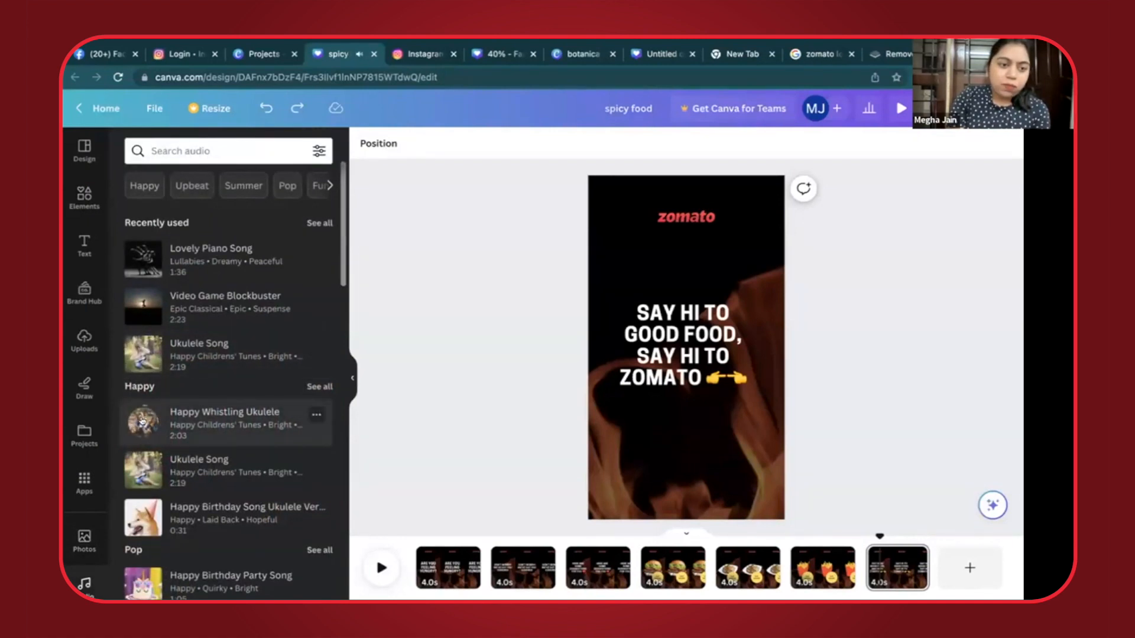
- Browse further through the audio library and preview the Epic Strings track
{"action": "scroll", "coordinate": [141, 420], "scroll_direction": "down", "scroll_amount": 8}
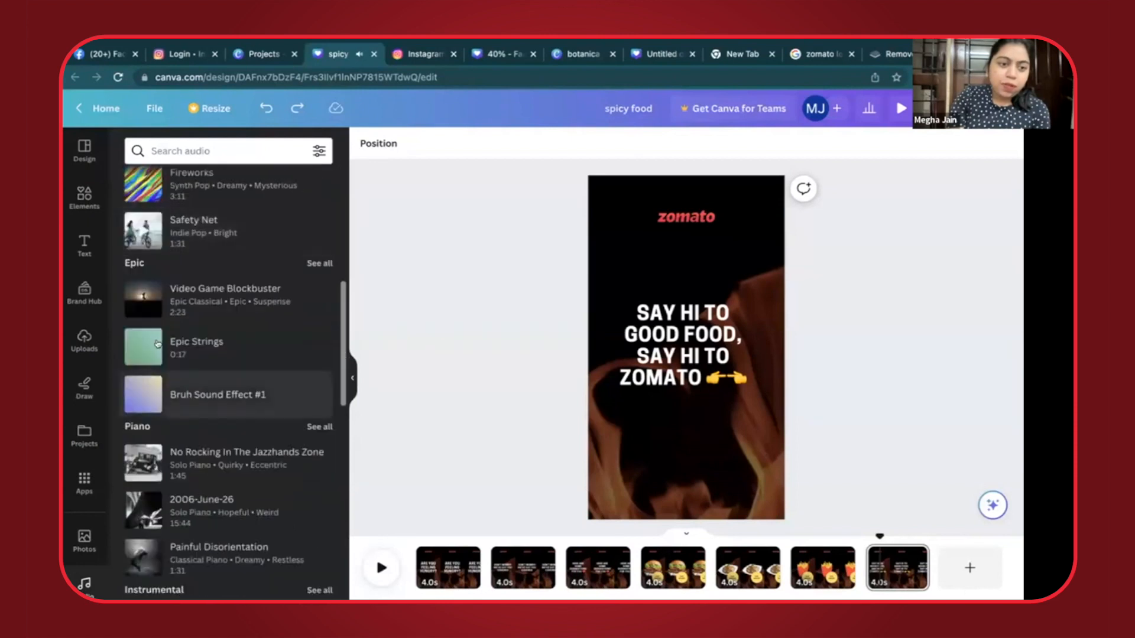
{"action": "left_click", "coordinate": [142, 354]}
{"action": "left_click", "coordinate": [142, 353]}
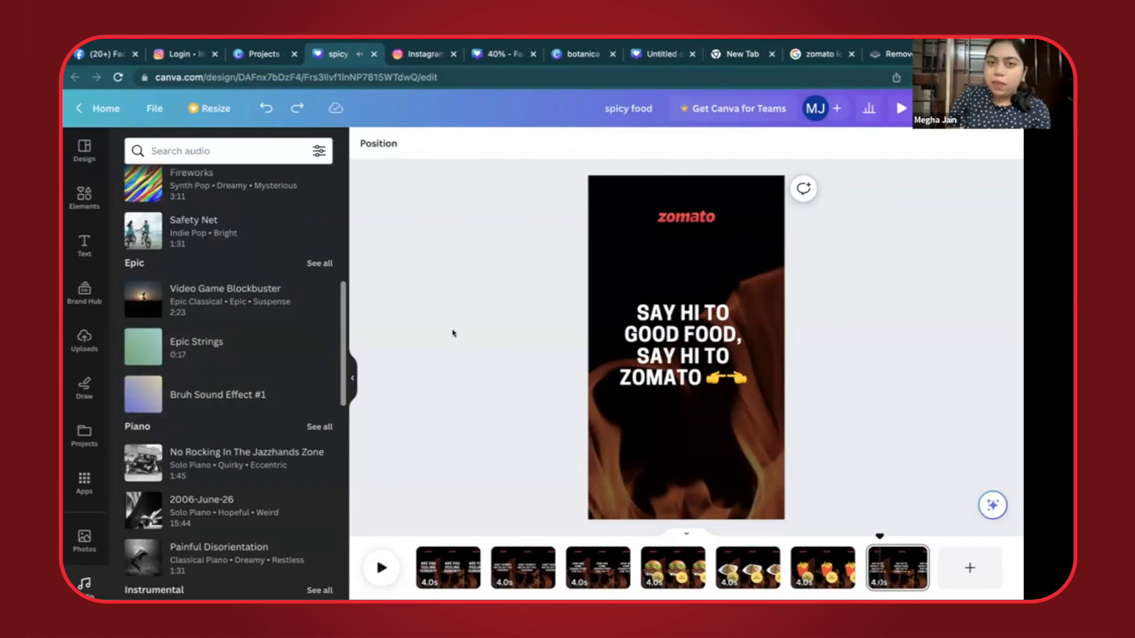
- Preview Video Game Blockbuster from the recently used audio and add it as background music from the start of the video
{"action": "scroll", "coordinate": [225, 376], "scroll_direction": "up", "scroll_amount": 10}
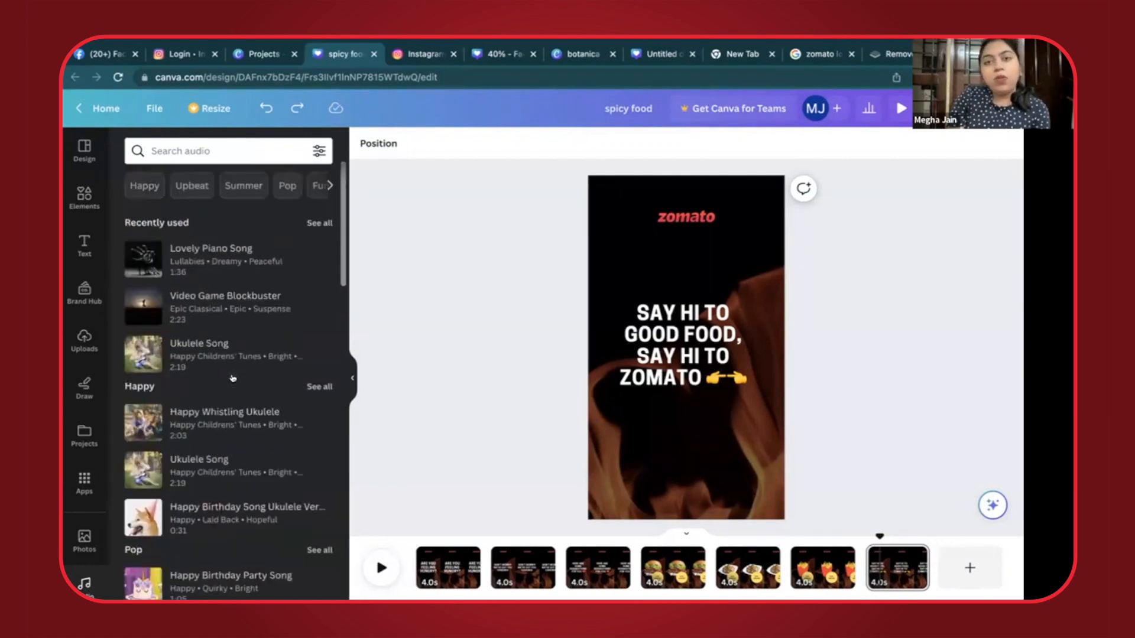
{"action": "left_click", "coordinate": [143, 308]}
{"action": "left_click", "coordinate": [142, 308]}
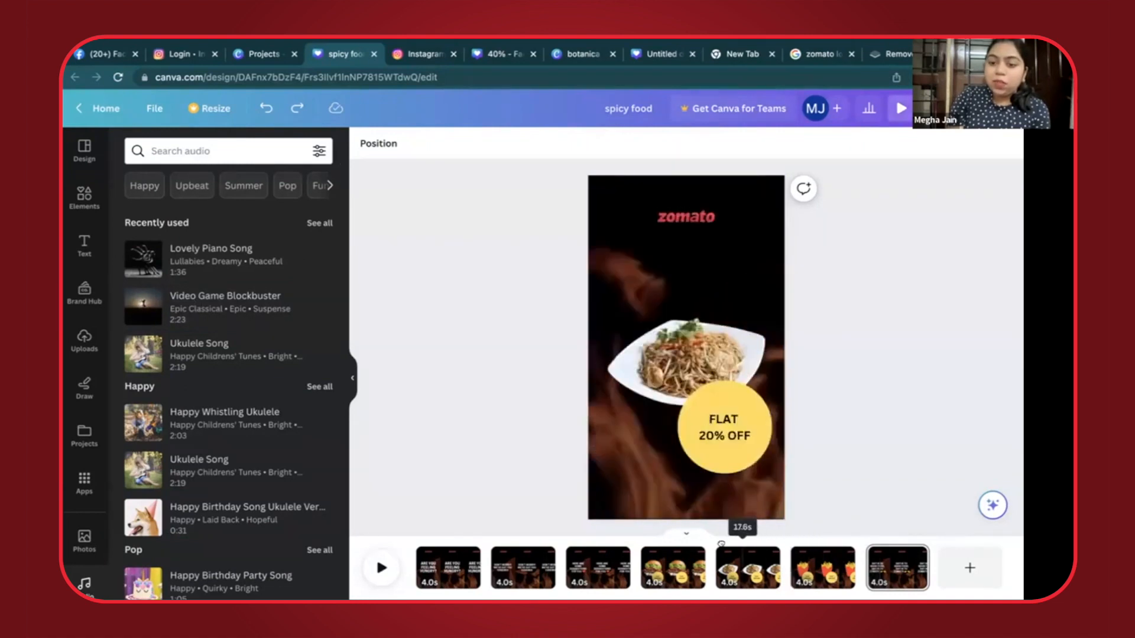
{"action": "left_click", "coordinate": [388, 539]}
{"action": "left_click", "coordinate": [183, 300]}
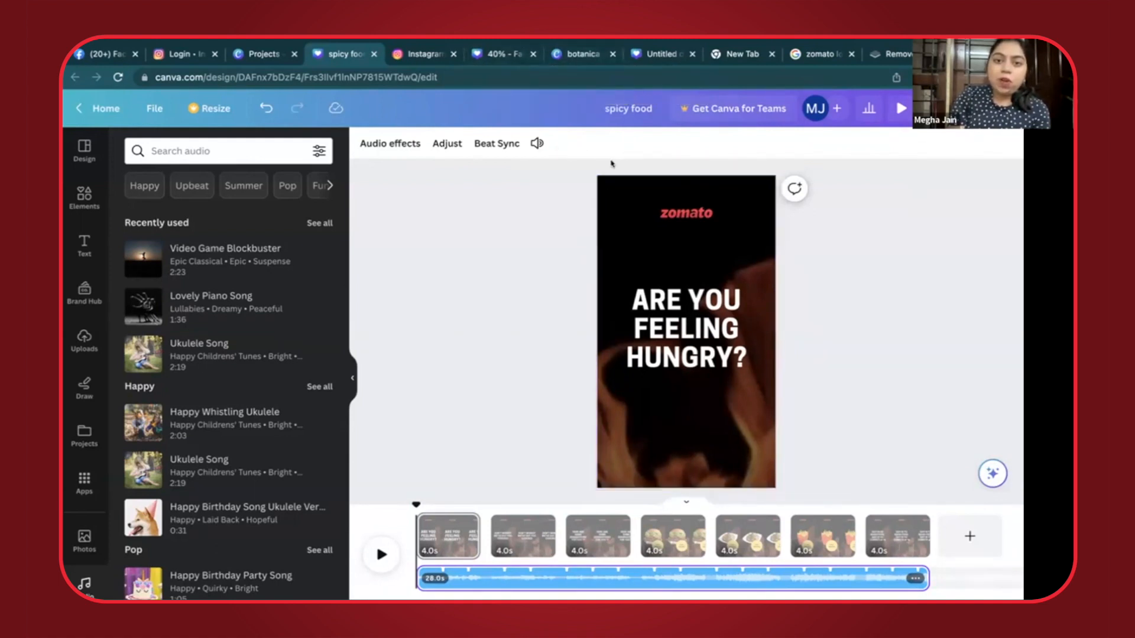
- Play the complete ad with its background music in the preview and return to the spicy food design
{"action": "left_click_drag", "start_coordinate": [870, 95], "coordinate": [903, 90]}
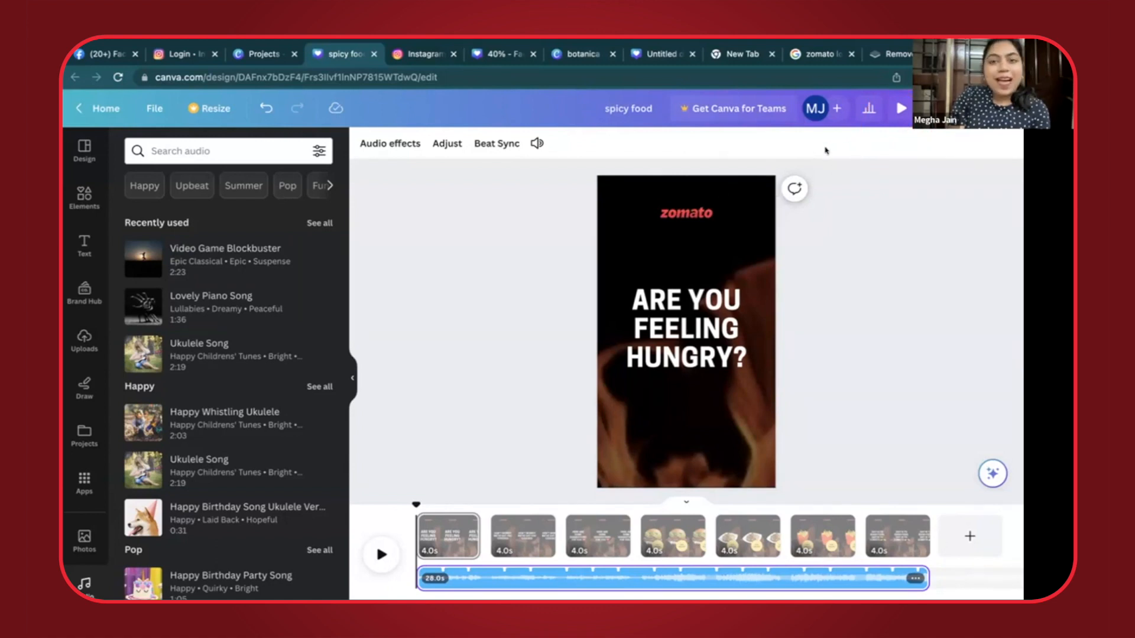
{"action": "left_click", "coordinate": [902, 109]}
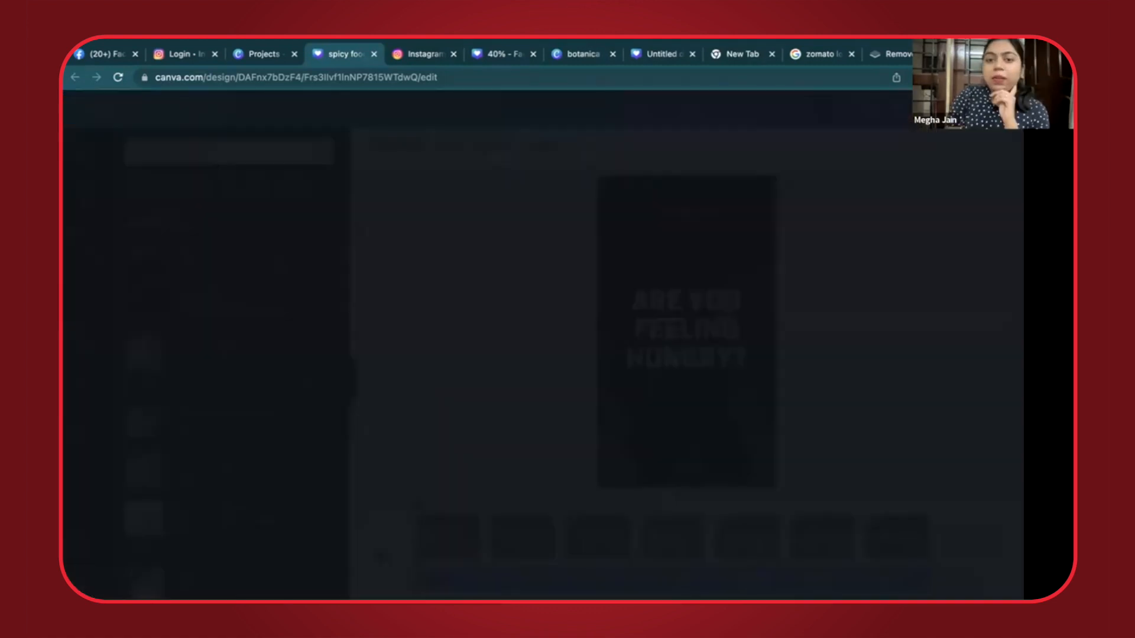
{"action": "key", "text": "XF86AudioRaiseVolume"}
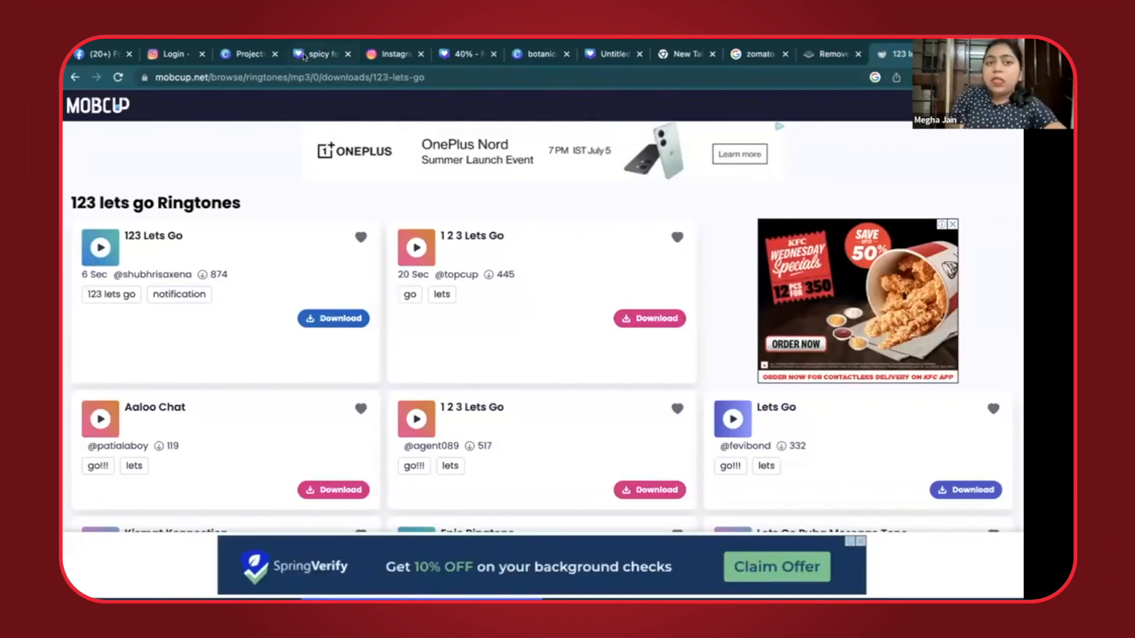
{"action": "left_click", "coordinate": [303, 56]}
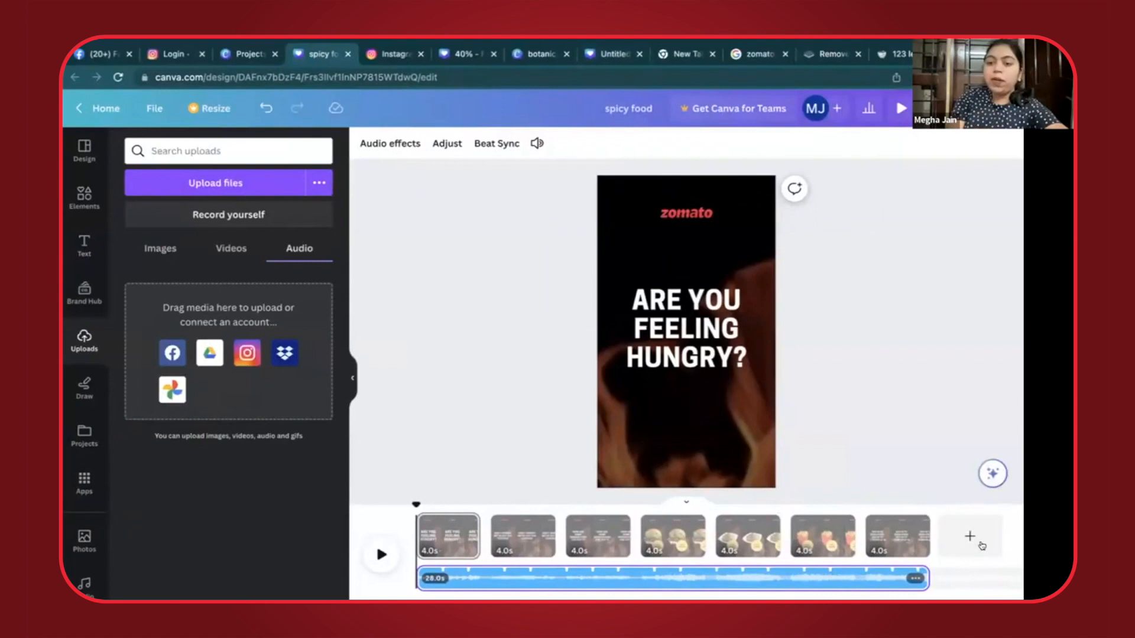
- Add a blank page after the closing page and place the uploaded 2:54 talking video on it
{"action": "left_click", "coordinate": [976, 541]}
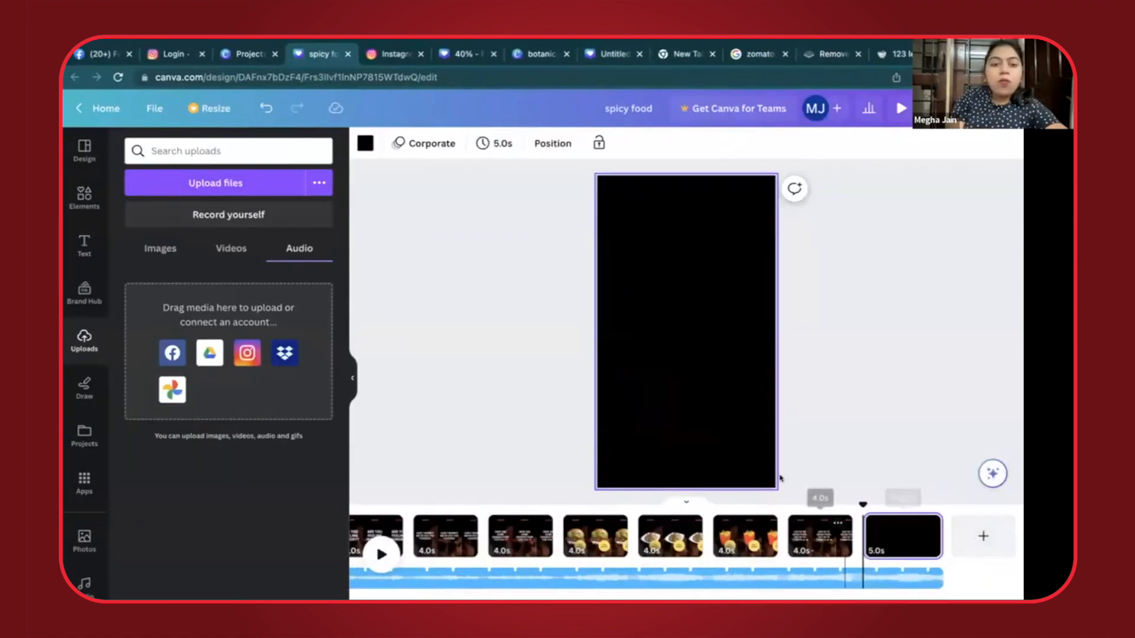
{"action": "left_click", "coordinate": [229, 253]}
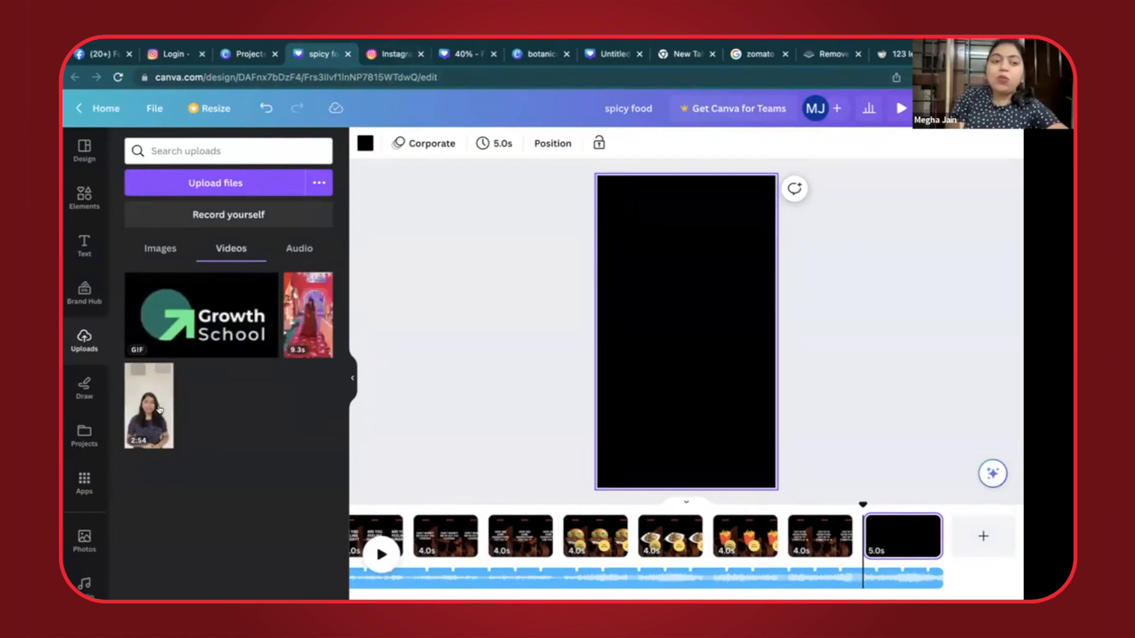
{"action": "left_click_drag", "start_coordinate": [149, 406], "coordinate": [685, 329]}
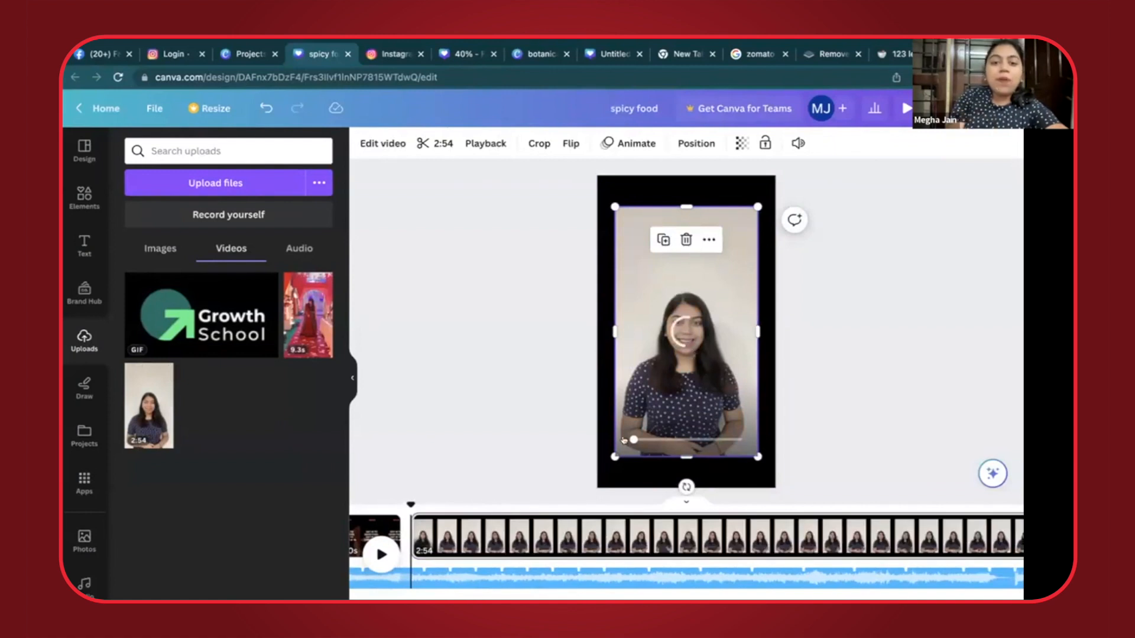
- Stop the talking video's playback, mute its sound and enlarge it to fill the whole page
{"action": "left_click", "coordinate": [689, 331]}
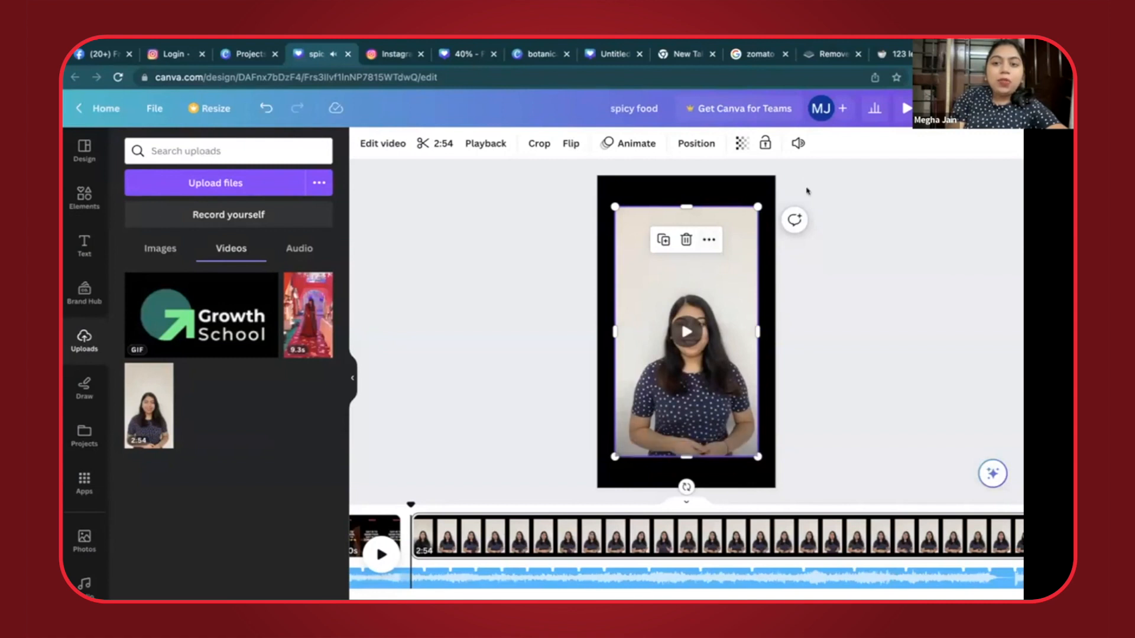
{"action": "left_click", "coordinate": [793, 147]}
{"action": "left_click_drag", "start_coordinate": [746, 206], "coordinate": [463, 215]}
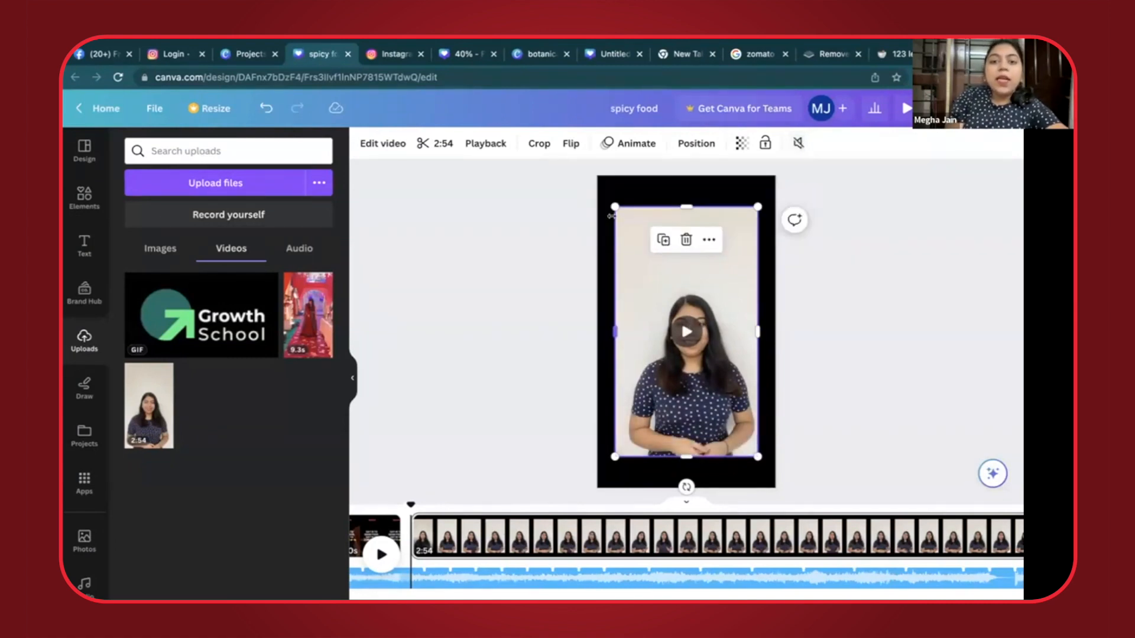
{"action": "left_click_drag", "start_coordinate": [613, 203], "coordinate": [597, 175]}
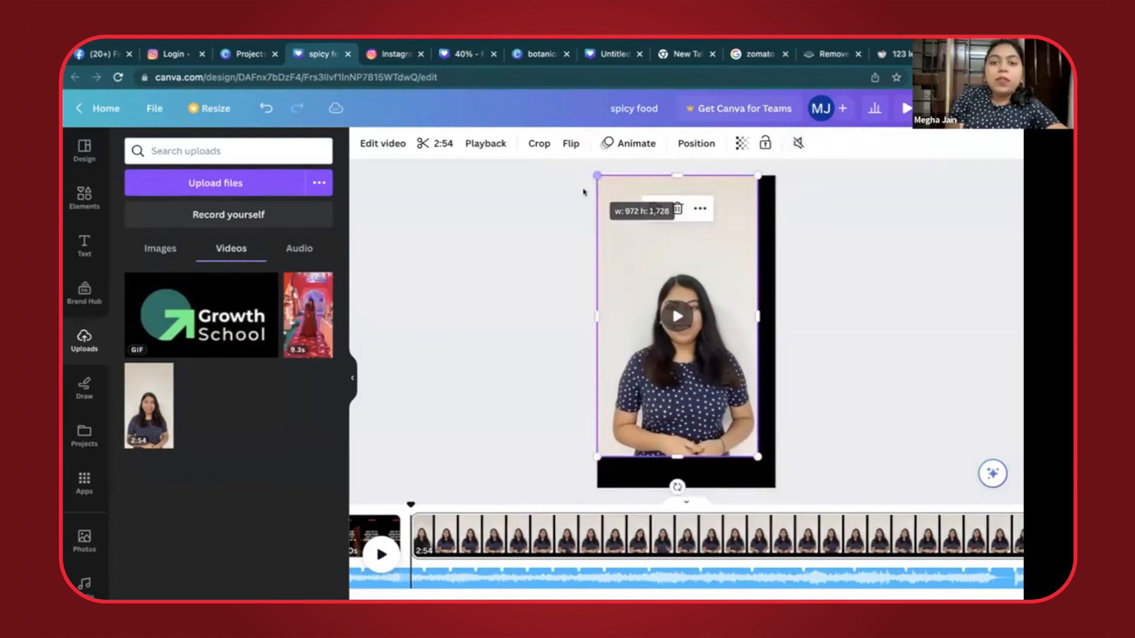
{"action": "left_click_drag", "start_coordinate": [758, 457], "coordinate": [776, 487]}
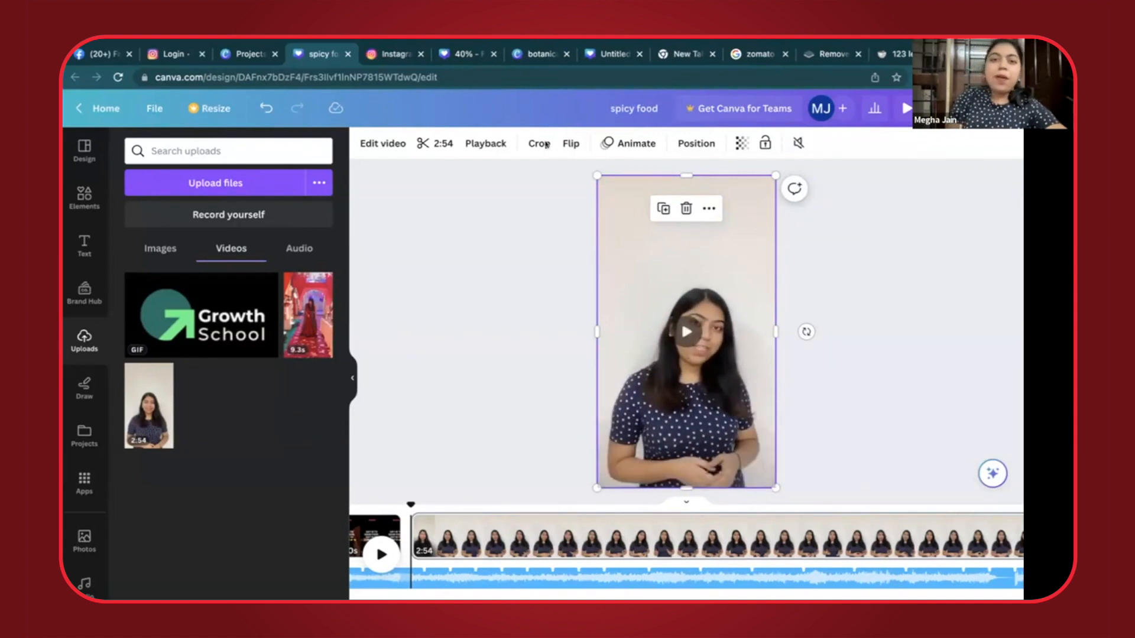
{"action": "left_click", "coordinate": [495, 266]}
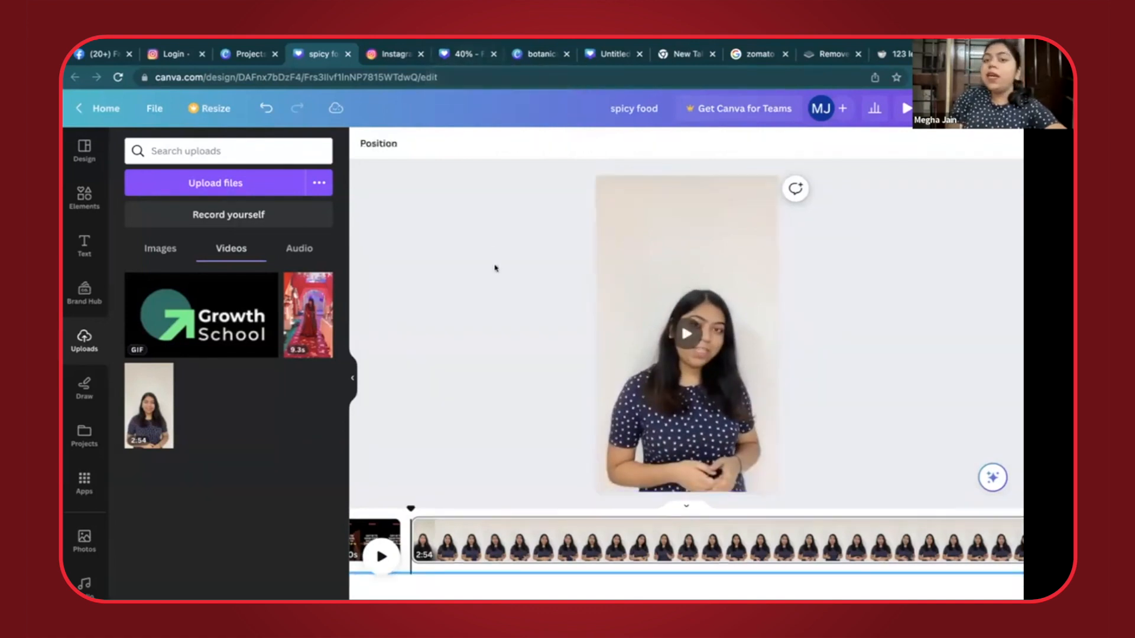
{"action": "left_click", "coordinate": [963, 568]}
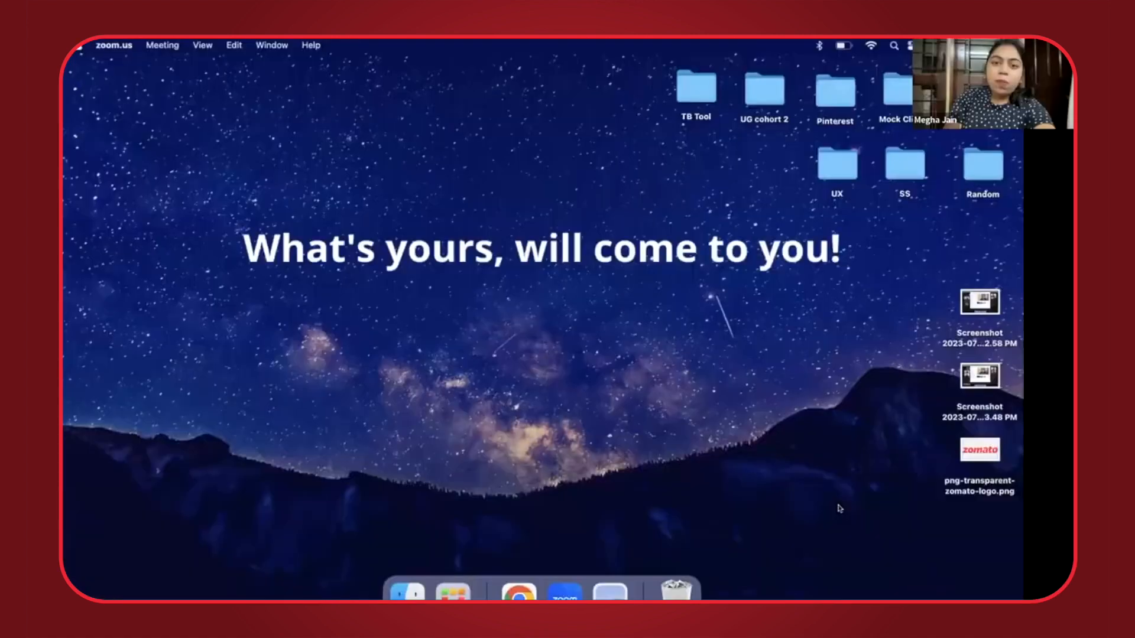
{"action": "key", "text": "ctrl+Right"}
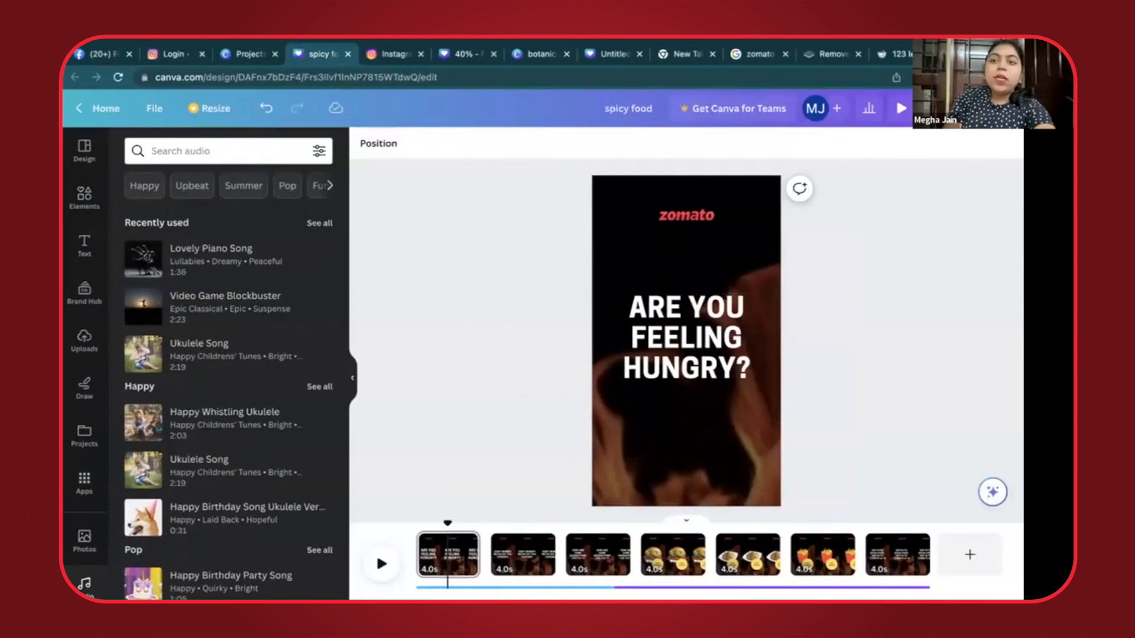
{"action": "left_click", "coordinate": [988, 108]}
{"action": "left_click", "coordinate": [803, 444]}
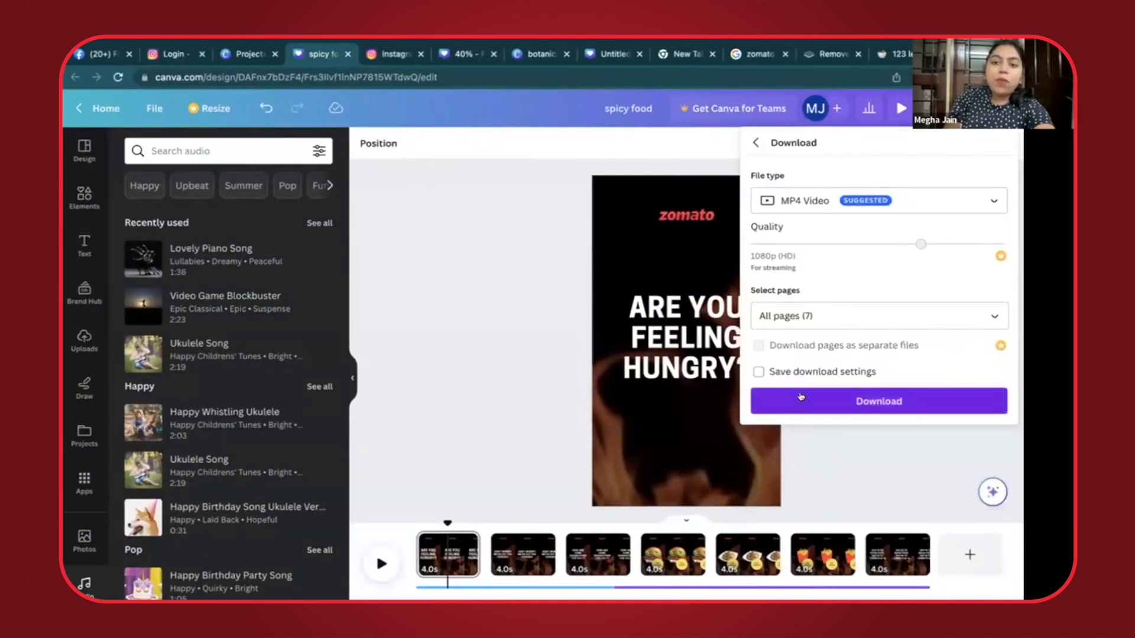
{"action": "left_click", "coordinate": [567, 381]}
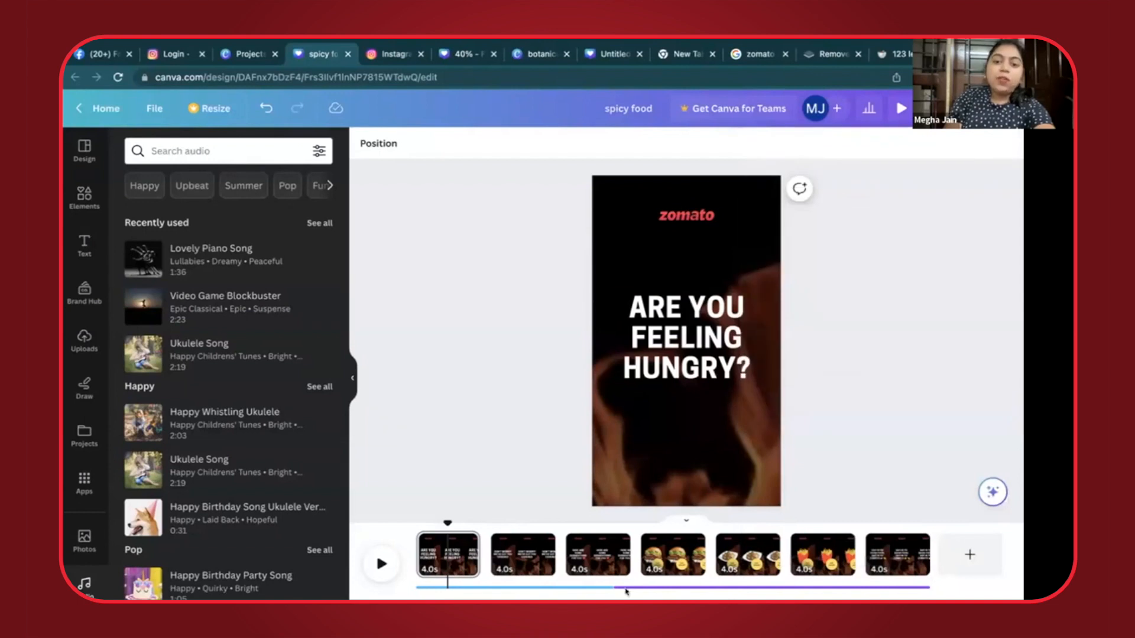
- Delete the second audio clip and extend the remaining music track to the end of the last page
{"action": "left_click", "coordinate": [627, 590]}
{"action": "key", "text": "Delete"}
{"action": "left_click_drag", "start_coordinate": [604, 570], "coordinate": [969, 581]}
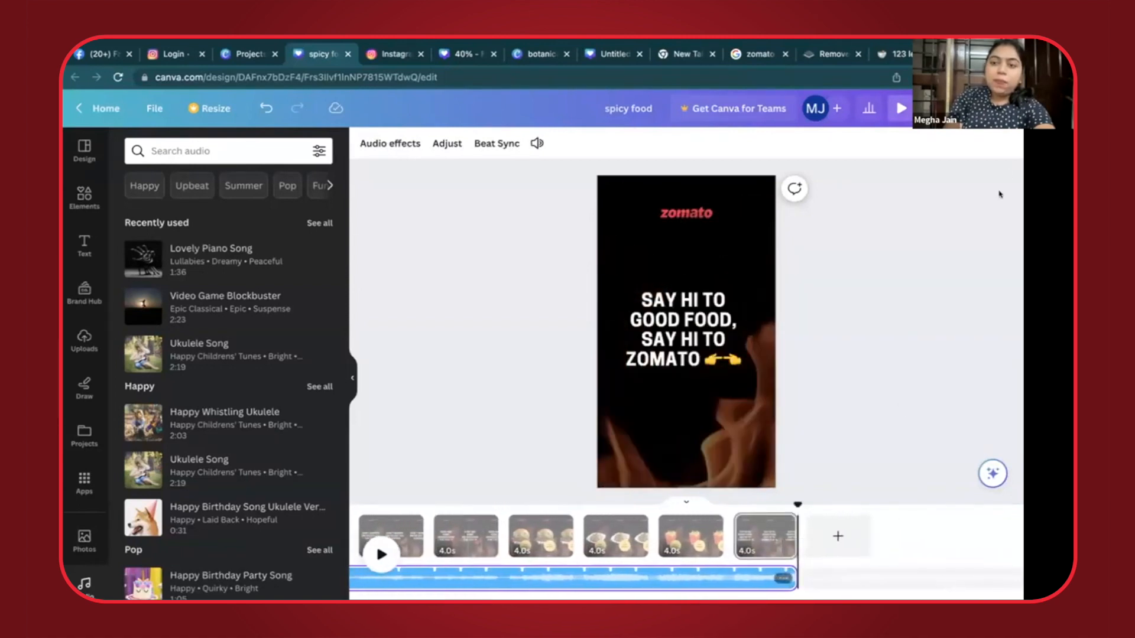
- Open the download settings to export all pages as an MP4 video at 1080p quality
{"action": "left_click", "coordinate": [945, 109]}
{"action": "left_click", "coordinate": [779, 440]}
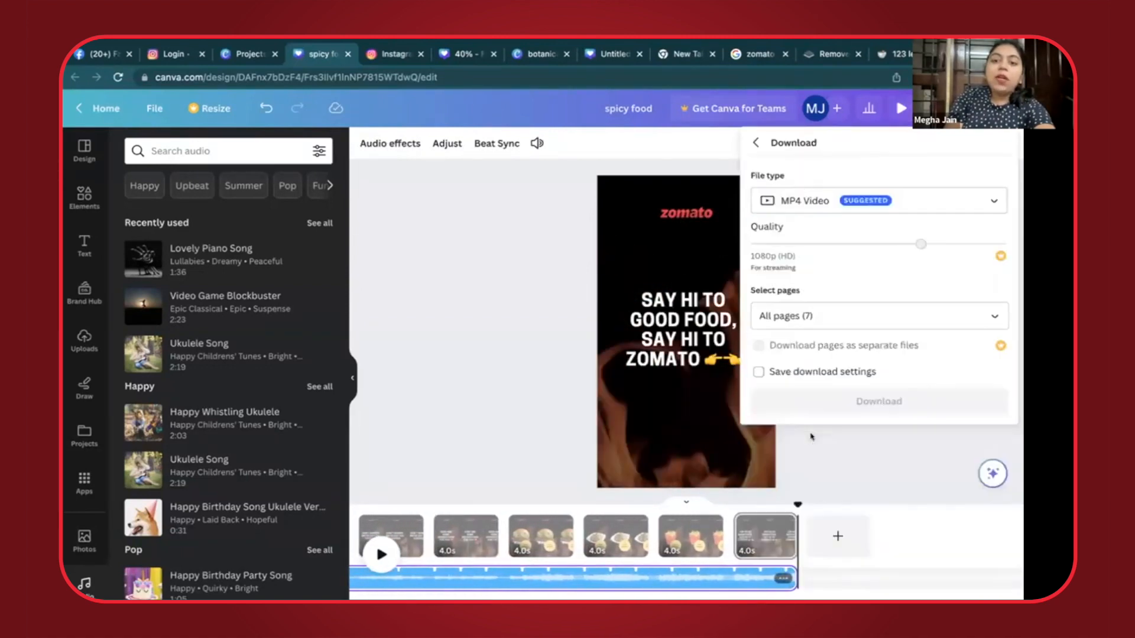